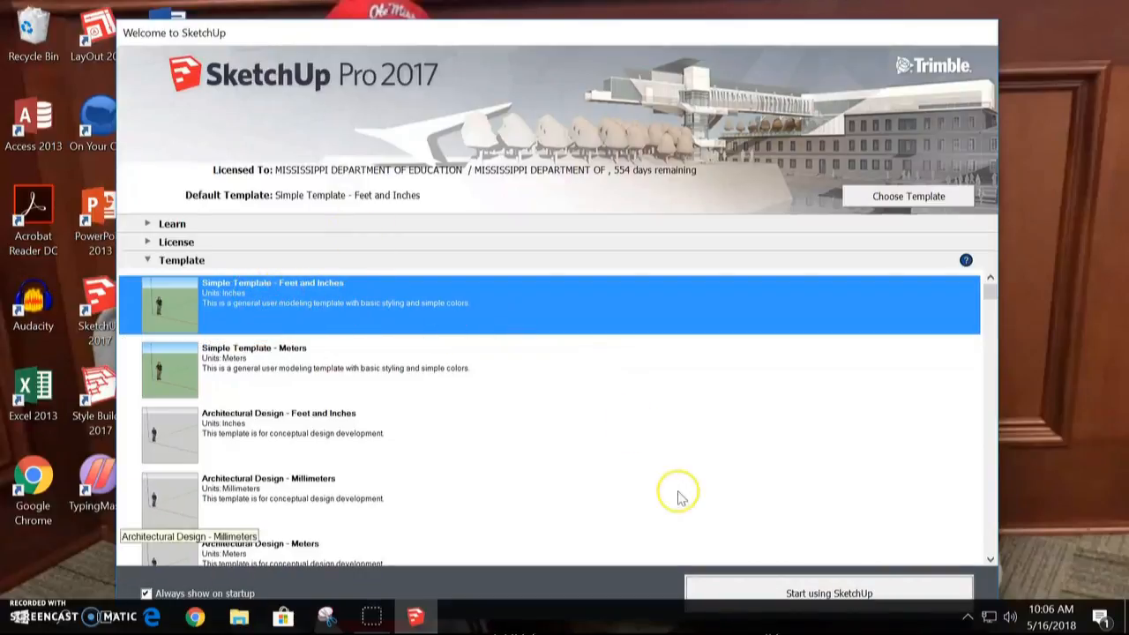
Start a model with the Simple Template - Feet and Inches and delete the default person figure
{"action": "left_click", "coordinate": [738, 589]}
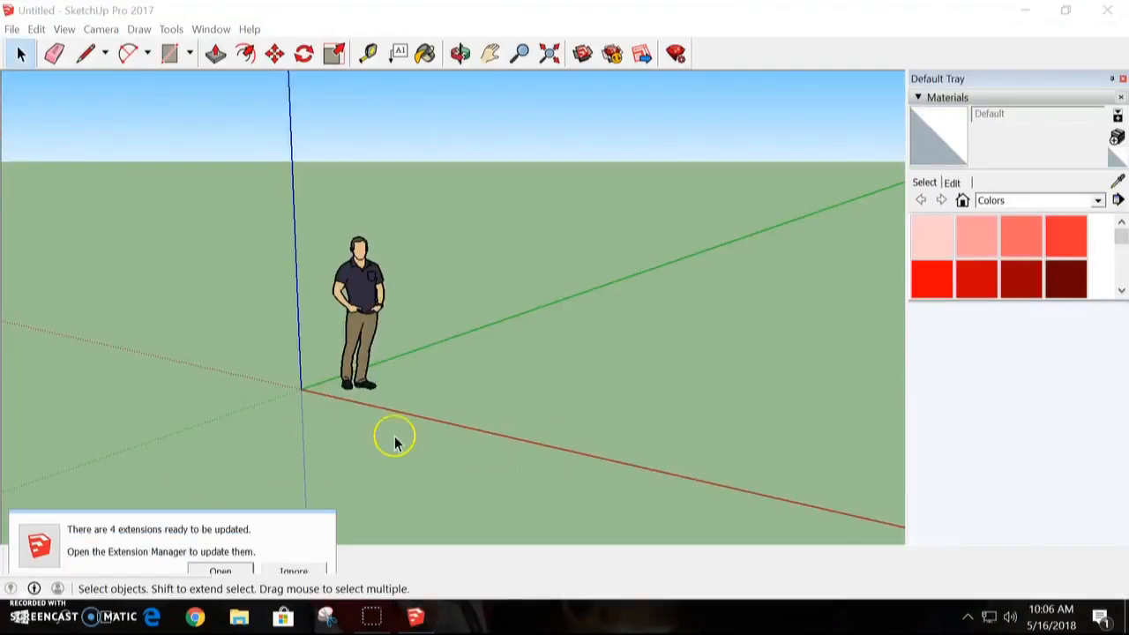
{"action": "left_click", "coordinate": [294, 549]}
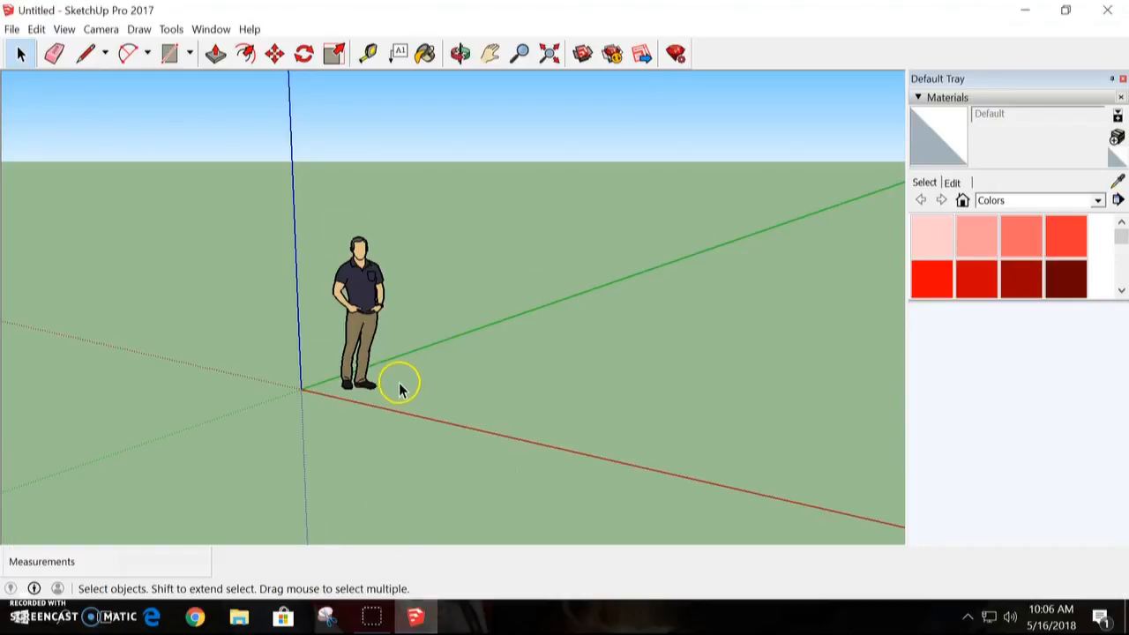
{"action": "left_click", "coordinate": [362, 296]}
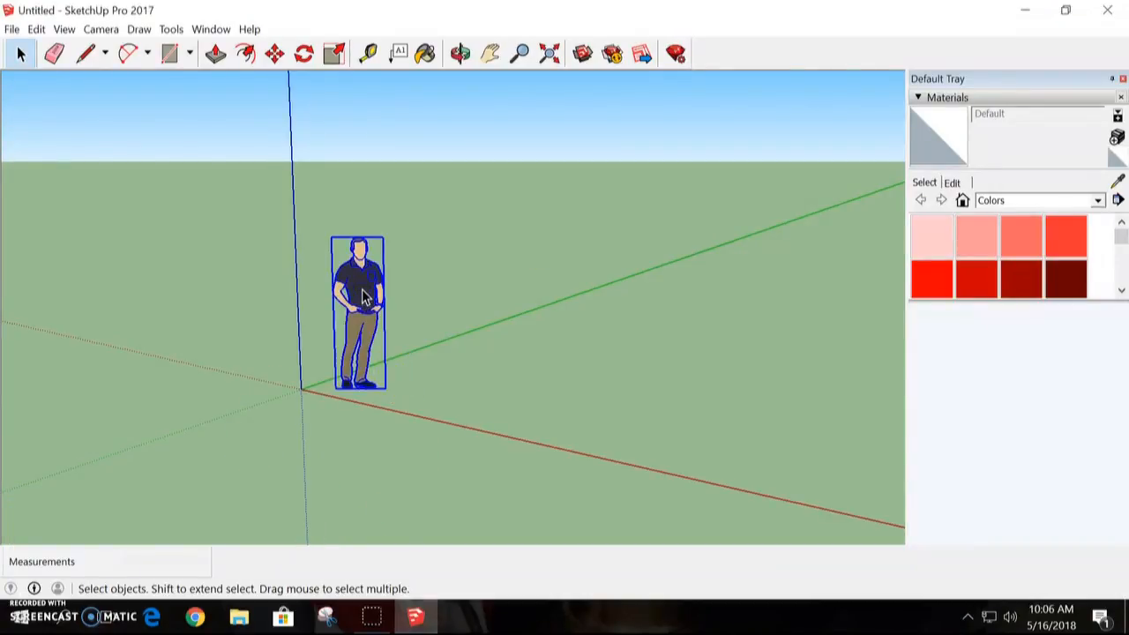
{"action": "key", "text": "Delete"}
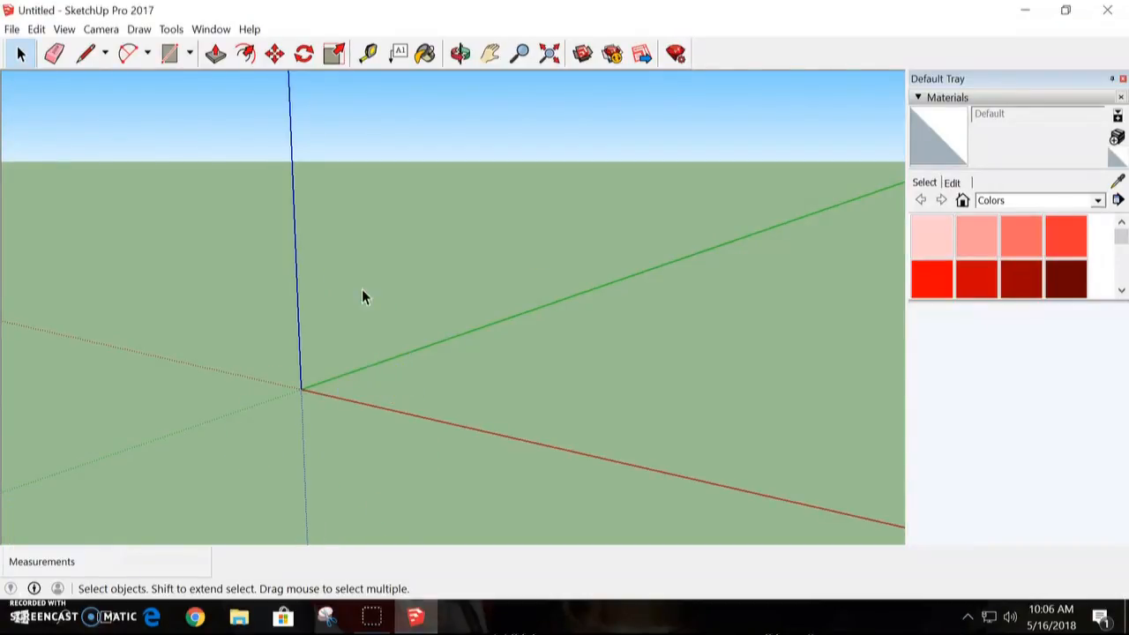
Save the model as Doghouse1 in the personal home folder on the M: drive
{"action": "left_click", "coordinate": [12, 29]}
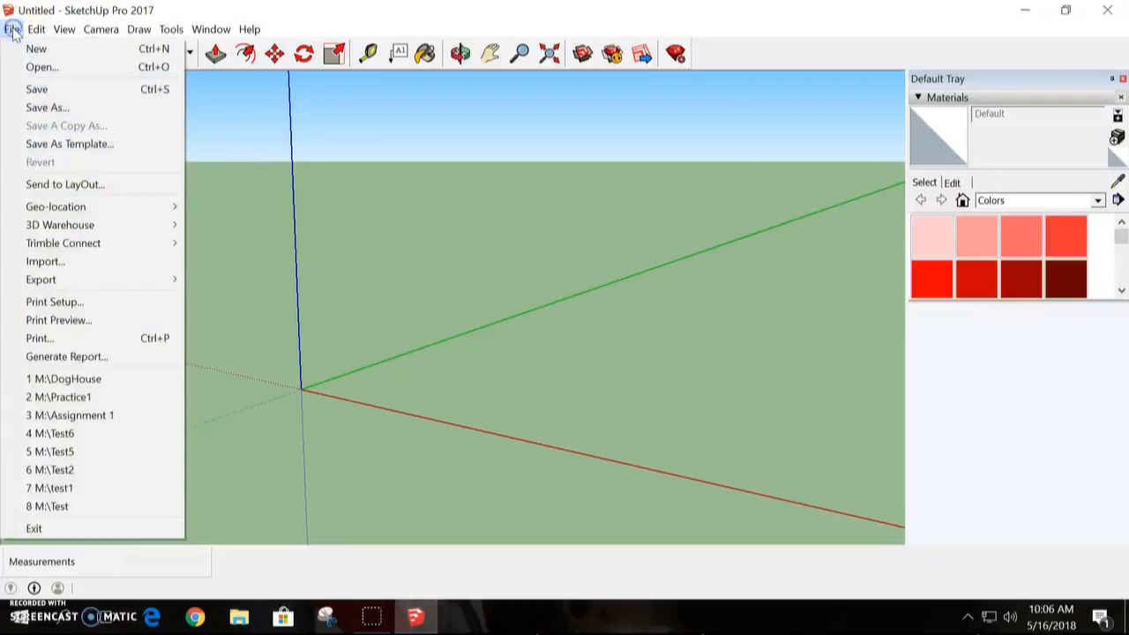
{"action": "left_click", "coordinate": [56, 107]}
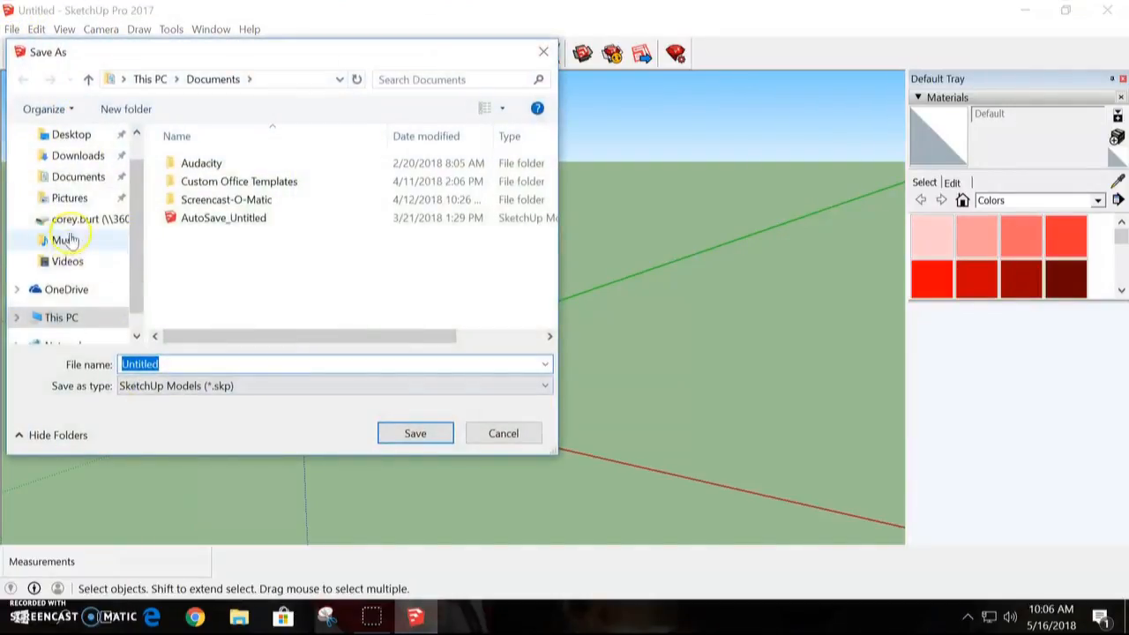
{"action": "left_click", "coordinate": [76, 219]}
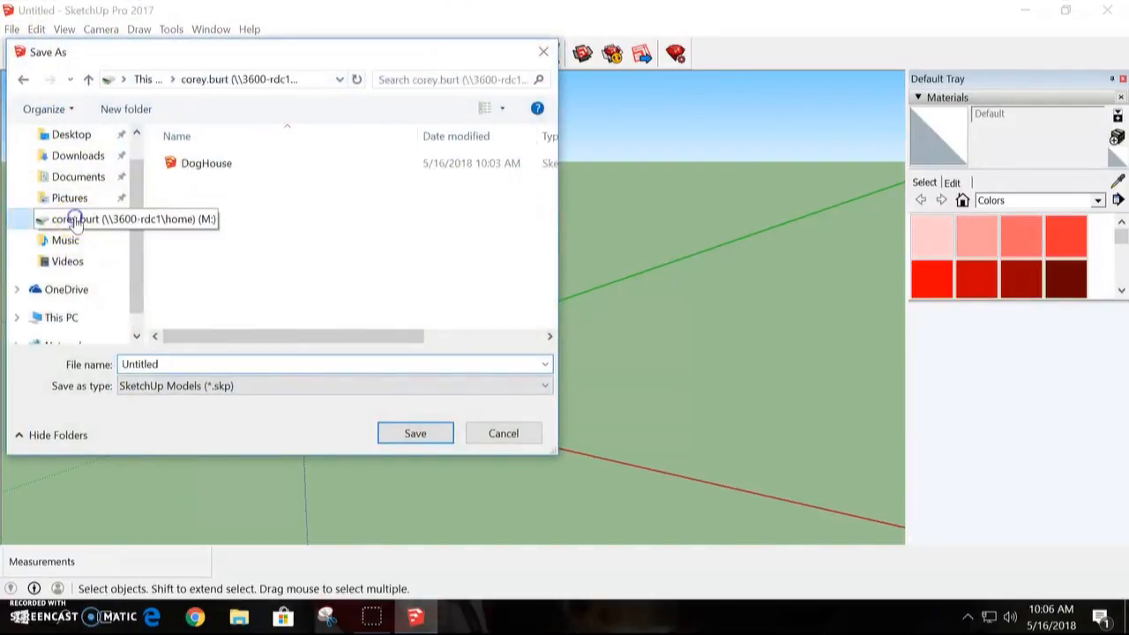
{"action": "double_click", "coordinate": [168, 365]}
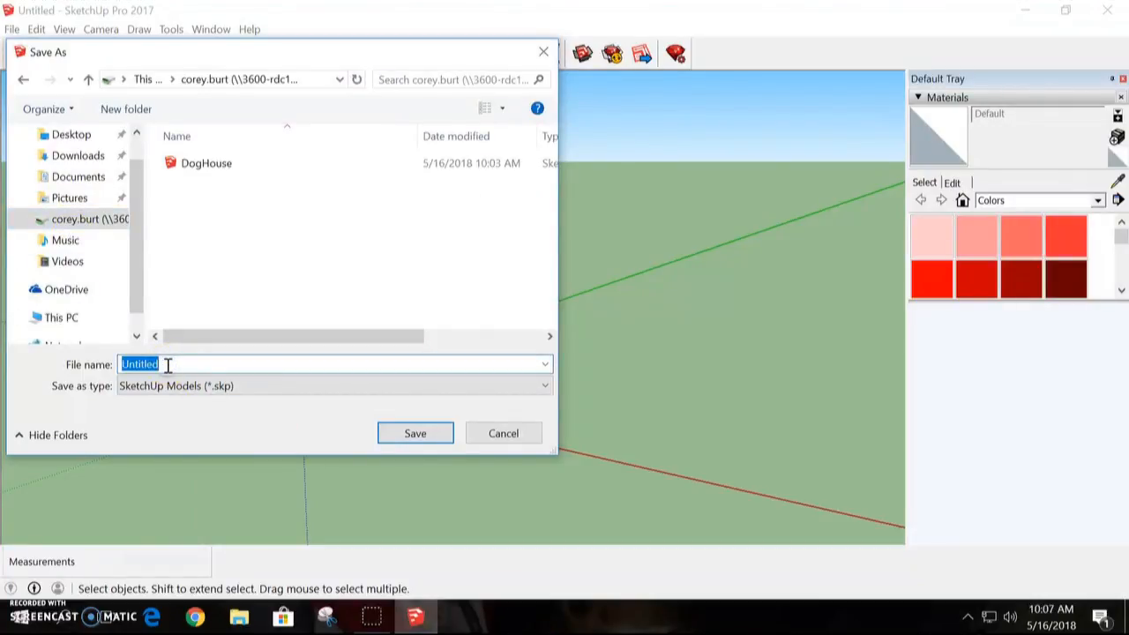
{"action": "type", "text": "Doghouse"}
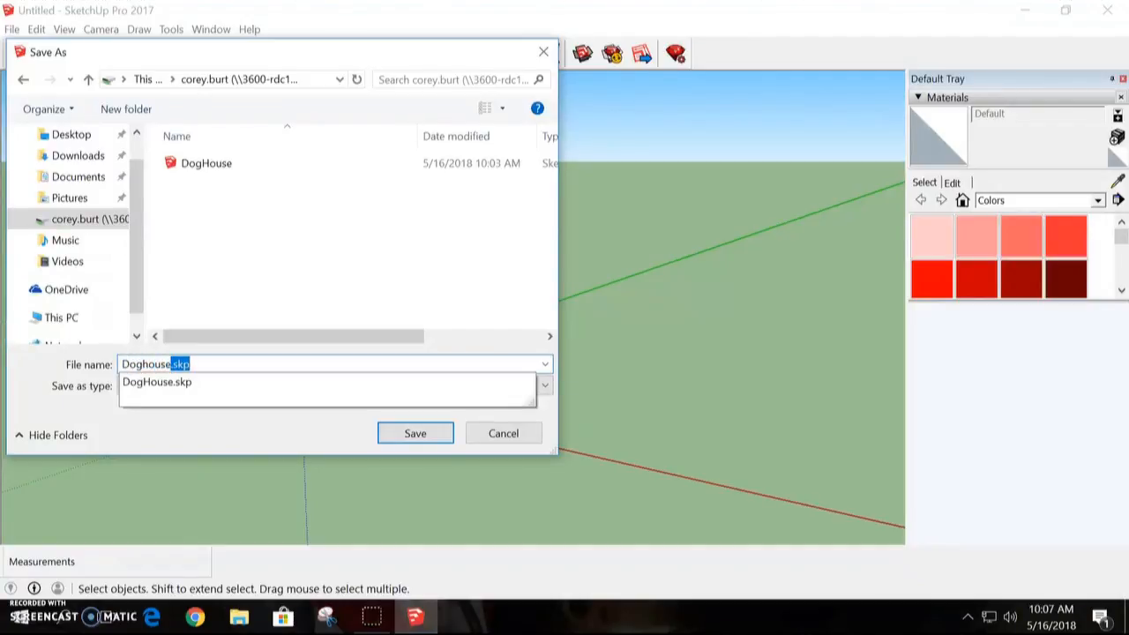
{"action": "type", "text": "1"}
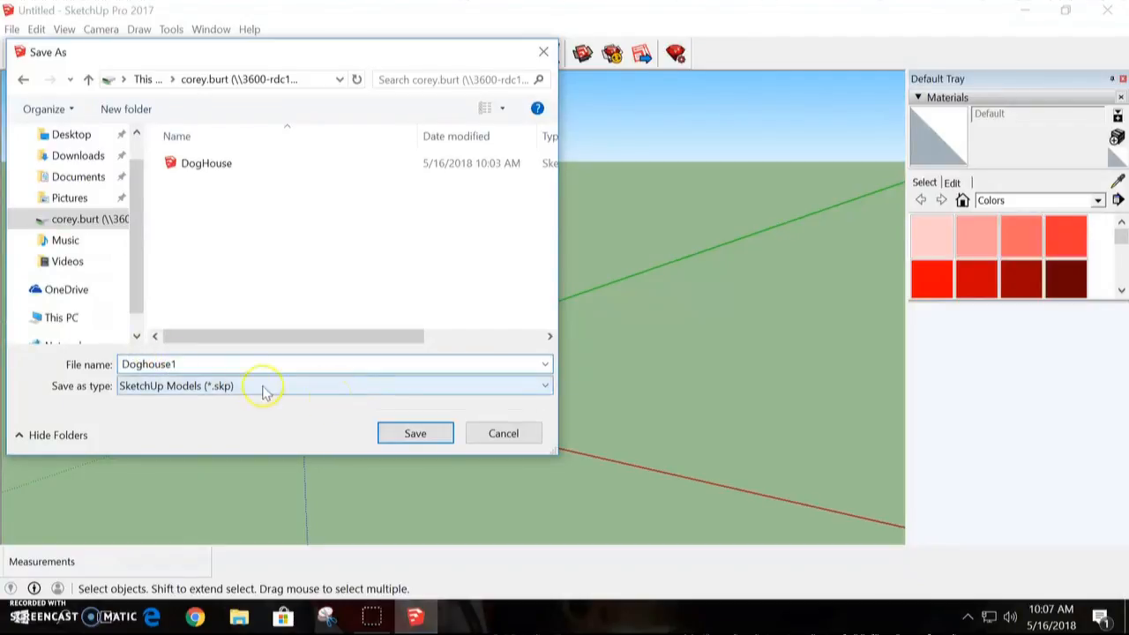
{"action": "left_click", "coordinate": [410, 434]}
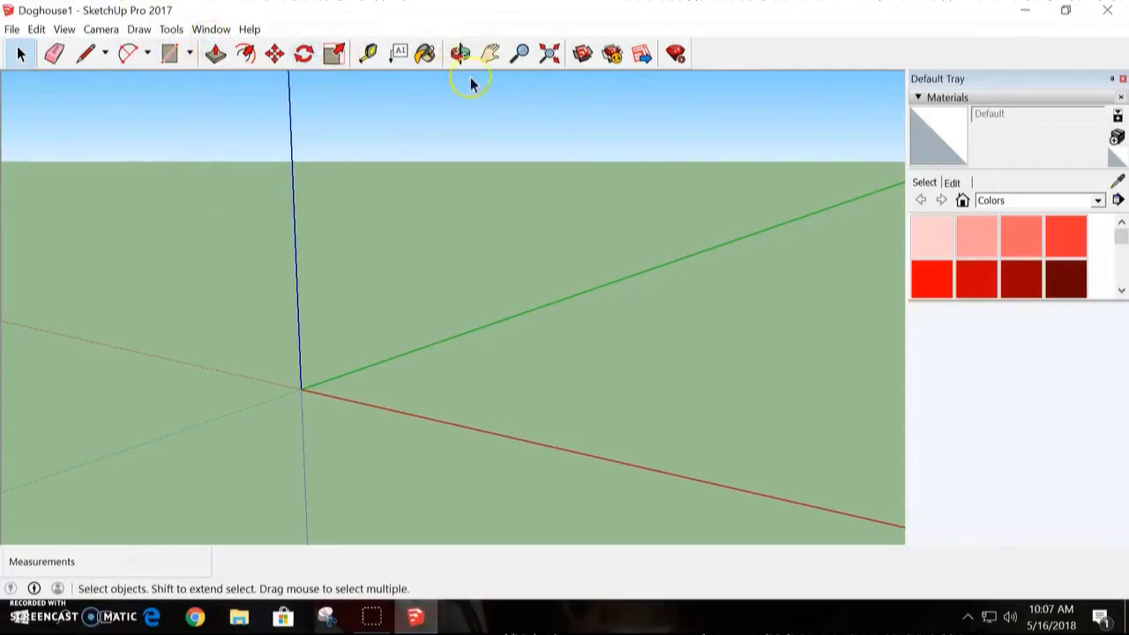
Draw a 10' by 10' rectangle on the ground, starting at the origin and aligned with the red and green axes
{"action": "left_click", "coordinate": [491, 53]}
{"action": "left_click_drag", "start_coordinate": [505, 366], "coordinate": [338, 316]}
{"action": "left_click", "coordinate": [459, 53]}
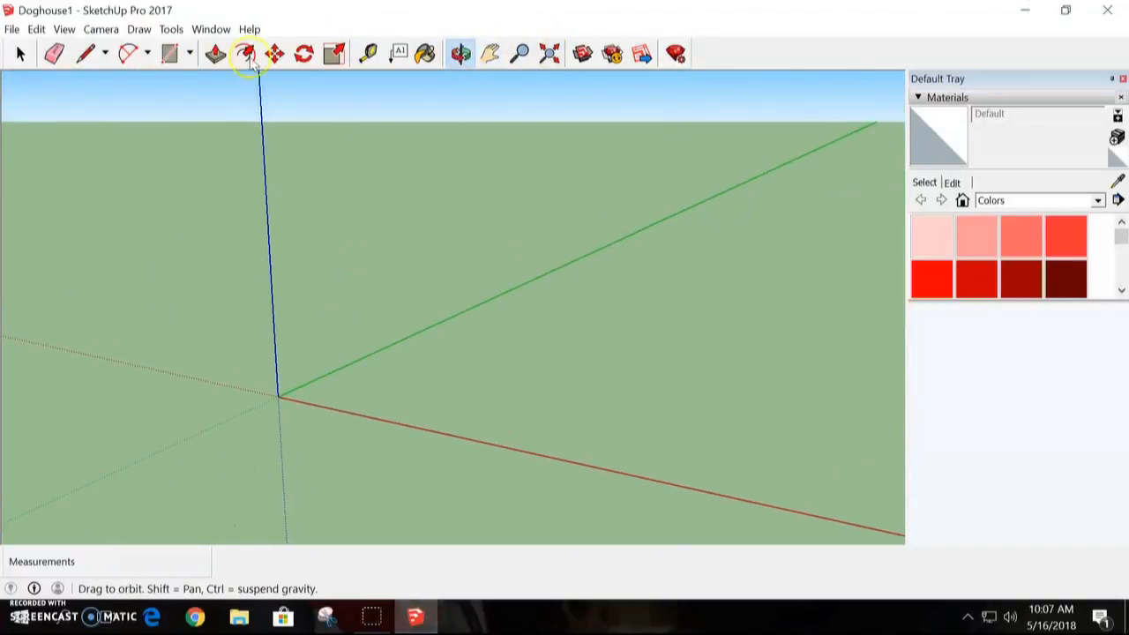
{"action": "left_click", "coordinate": [189, 53]}
{"action": "left_click", "coordinate": [199, 78]}
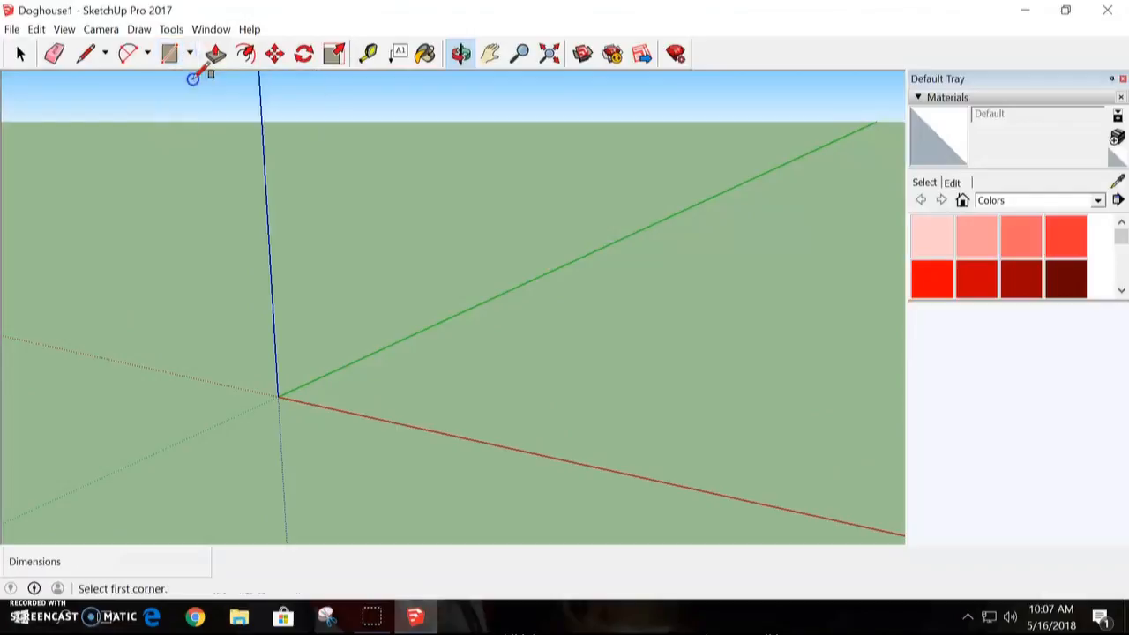
{"action": "left_click", "coordinate": [278, 396]}
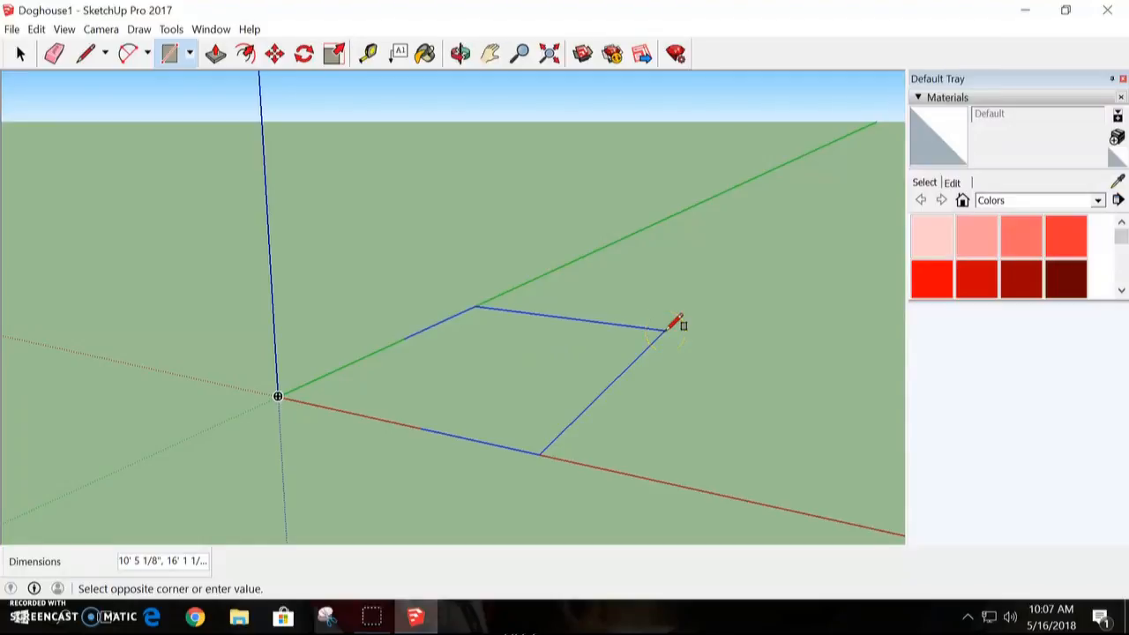
{"action": "left_click", "coordinate": [668, 330]}
{"action": "left_click", "coordinate": [150, 574]}
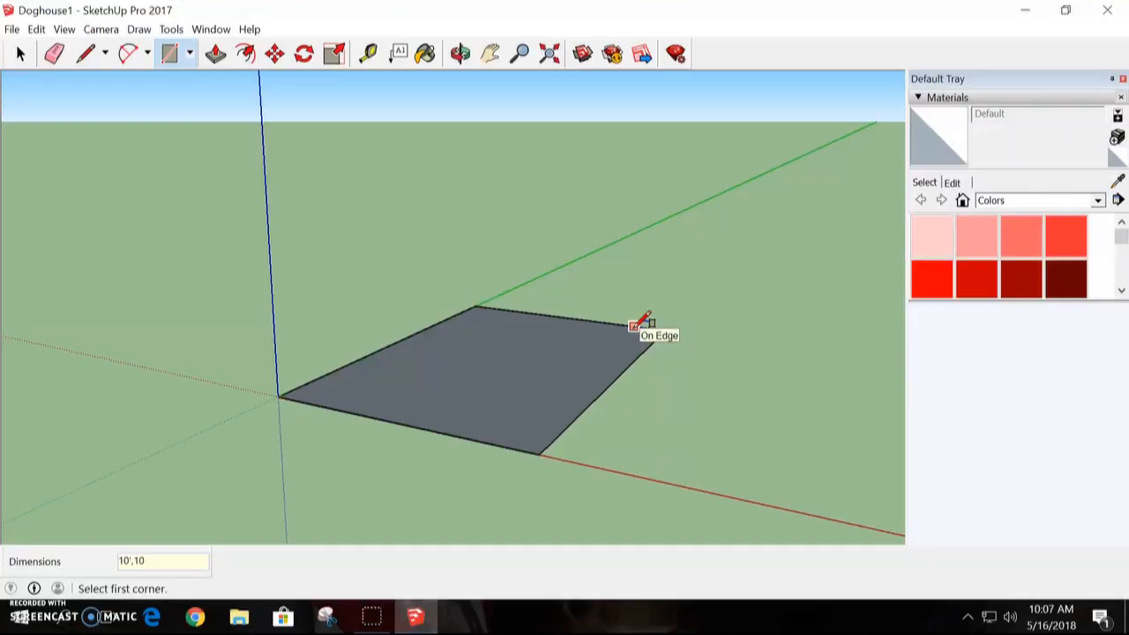
{"action": "key", "text": "Return"}
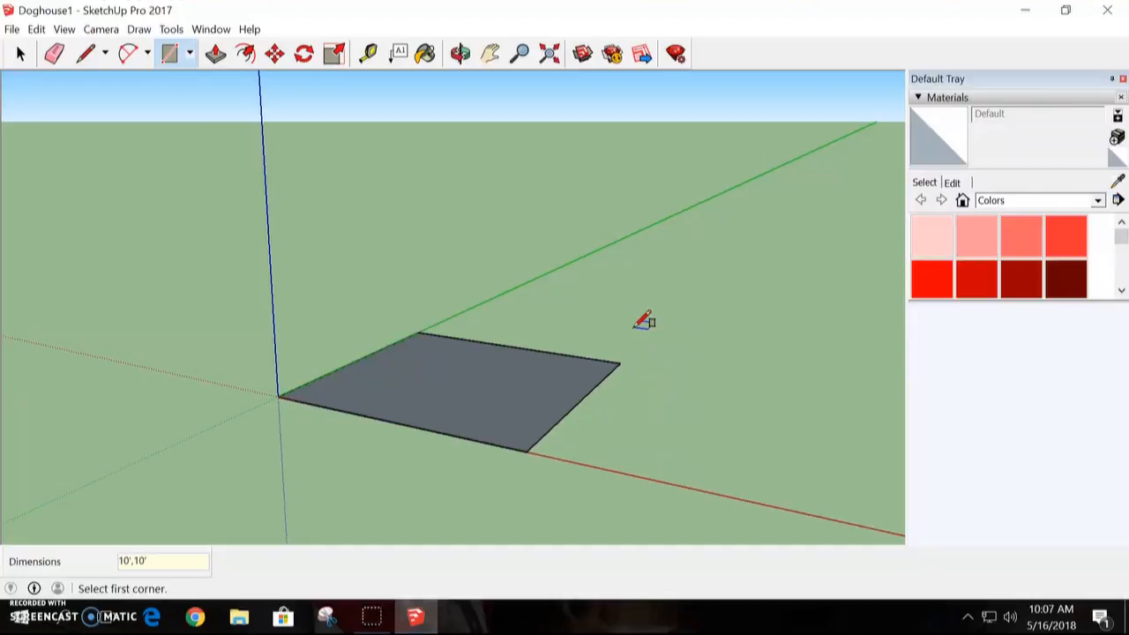
Measure from the square's corner opposite the origin to the midpoint of the adjacent edge parallel to the green axis
{"action": "left_click", "coordinate": [459, 53]}
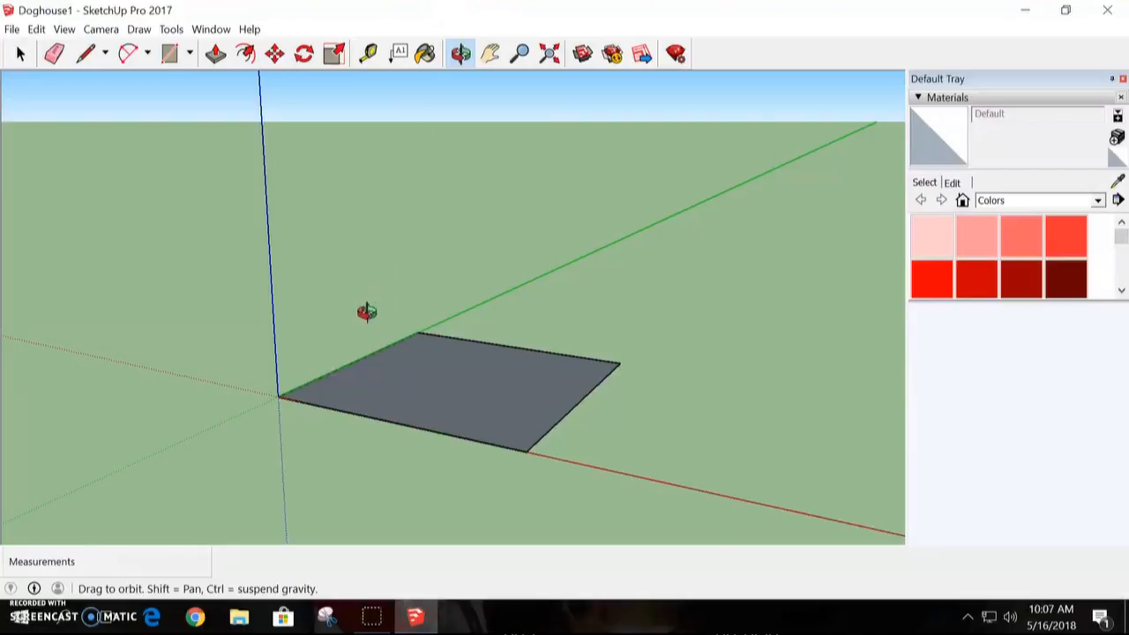
{"action": "left_click_drag", "start_coordinate": [366, 311], "coordinate": [421, 358]}
{"action": "left_click", "coordinate": [368, 55]}
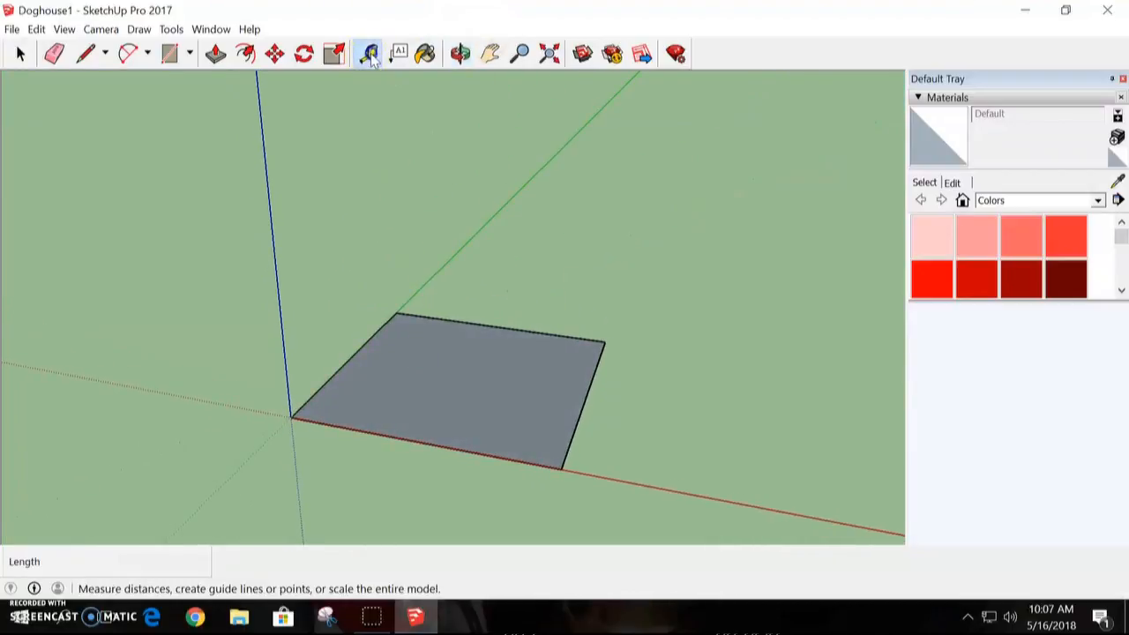
{"action": "left_click", "coordinate": [605, 341]}
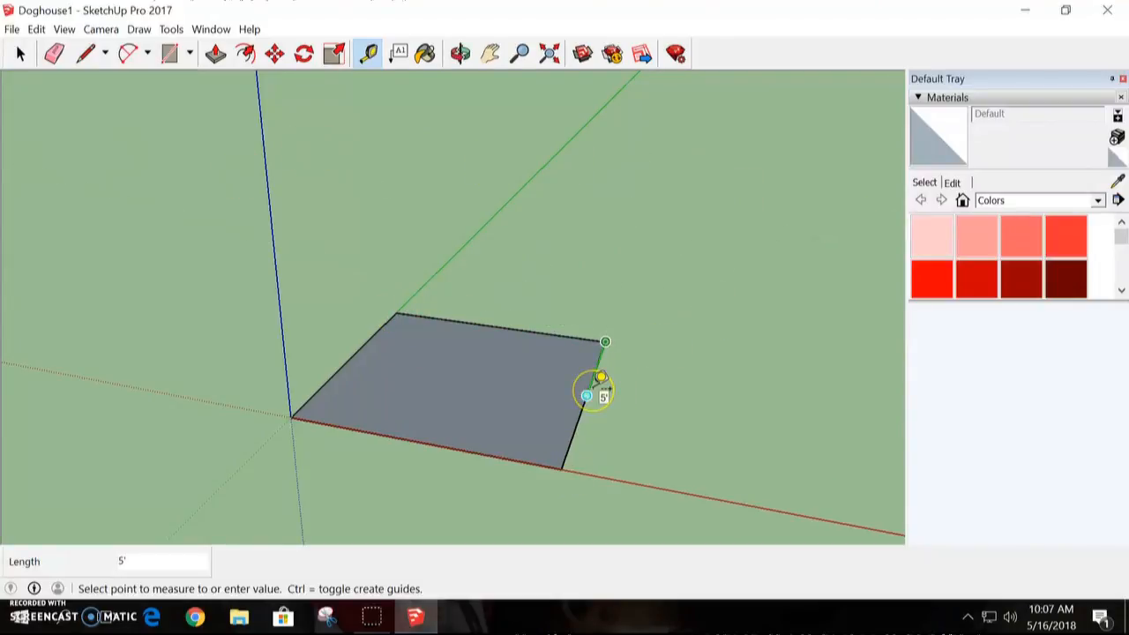
{"action": "scroll", "coordinate": [600, 378], "scroll_direction": "up", "scroll_amount": 1}
Draw a 5' by 3' rectangle inside the ground square, starting near the square's centre and extending away from the origin
{"action": "left_click", "coordinate": [491, 54]}
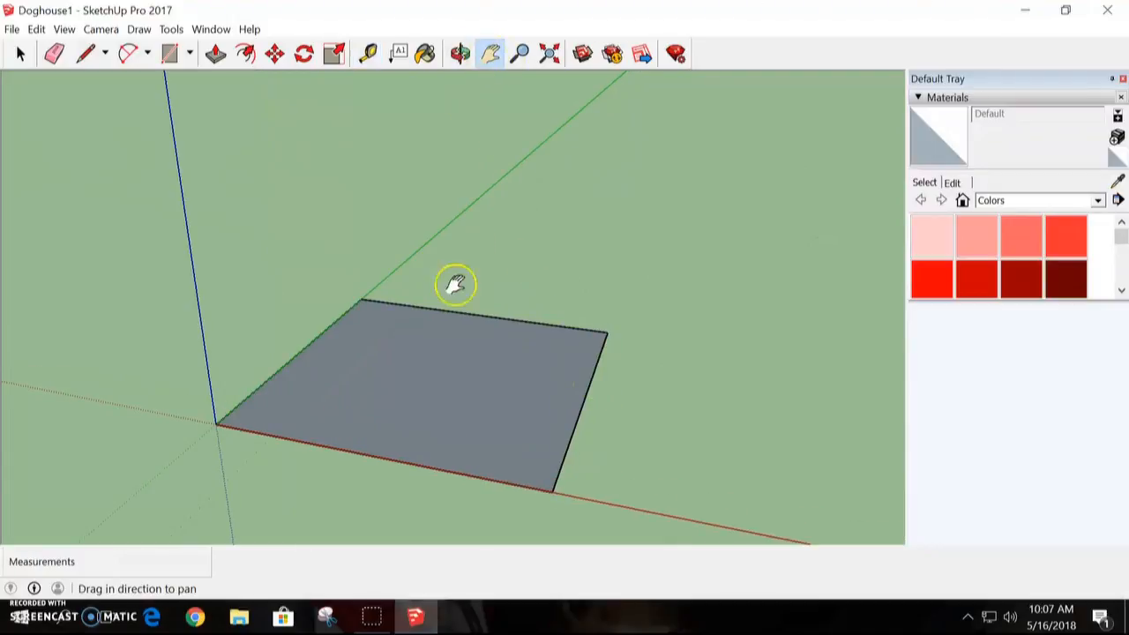
{"action": "left_click_drag", "start_coordinate": [456, 284], "coordinate": [433, 255]}
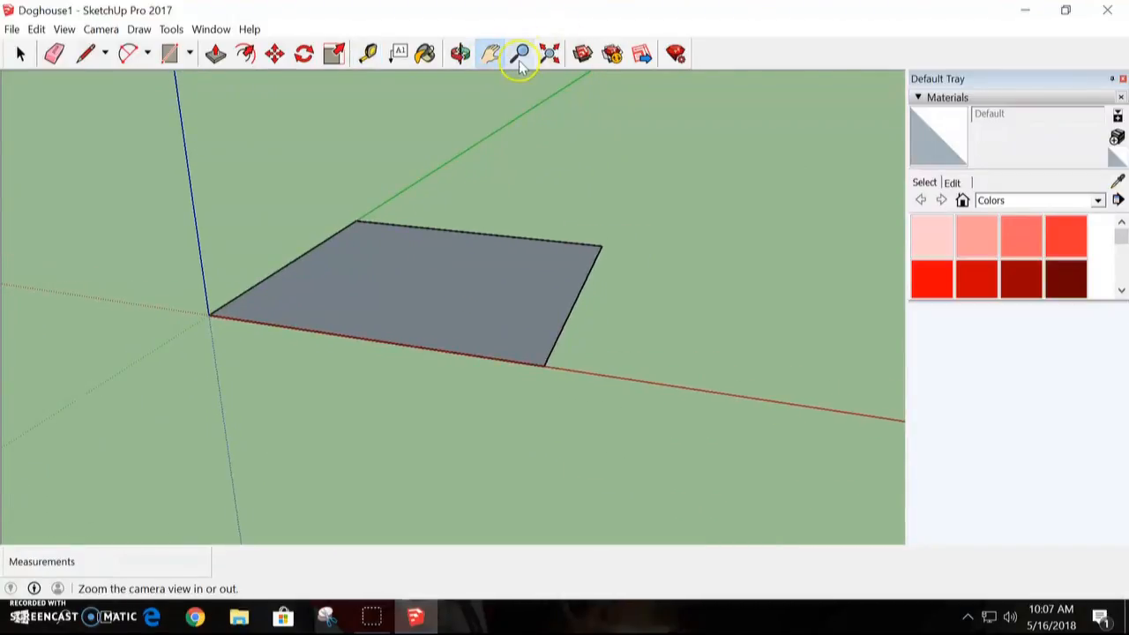
{"action": "left_click", "coordinate": [461, 54]}
{"action": "left_click_drag", "start_coordinate": [595, 214], "coordinate": [595, 297]}
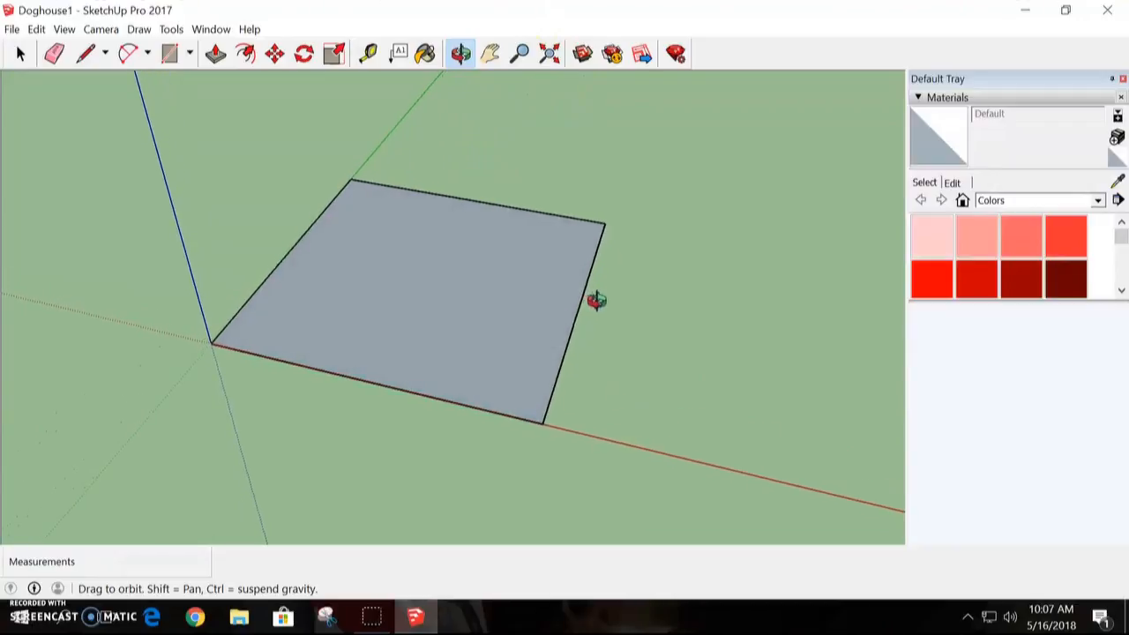
{"action": "left_click", "coordinate": [492, 54]}
{"action": "left_click_drag", "start_coordinate": [436, 222], "coordinate": [461, 244]}
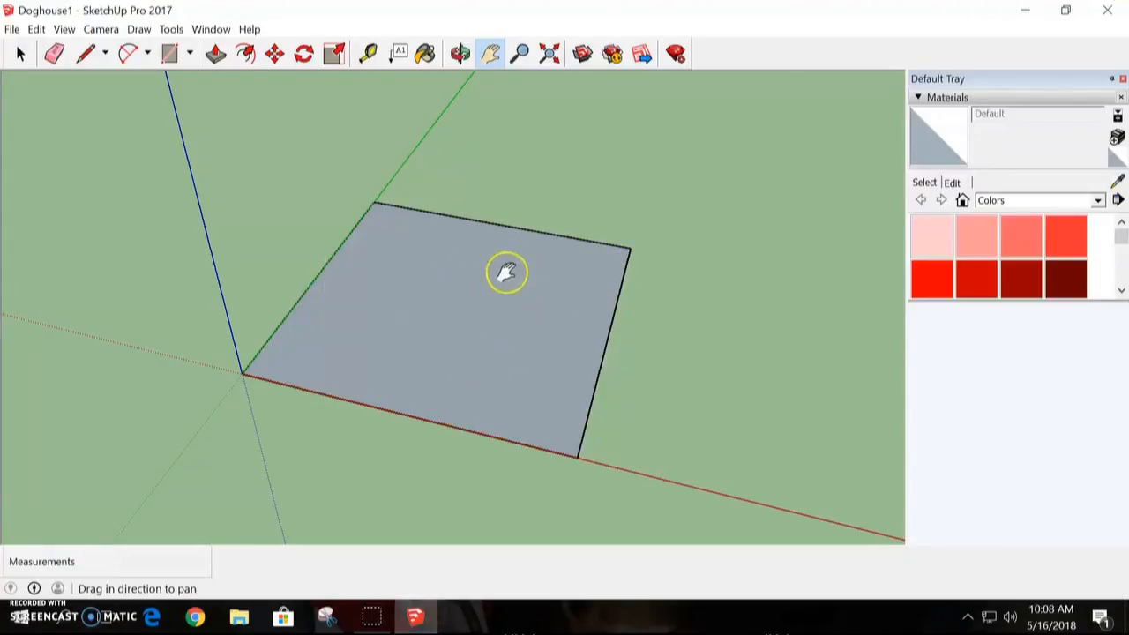
{"action": "left_click", "coordinate": [189, 53]}
{"action": "left_click", "coordinate": [199, 78]}
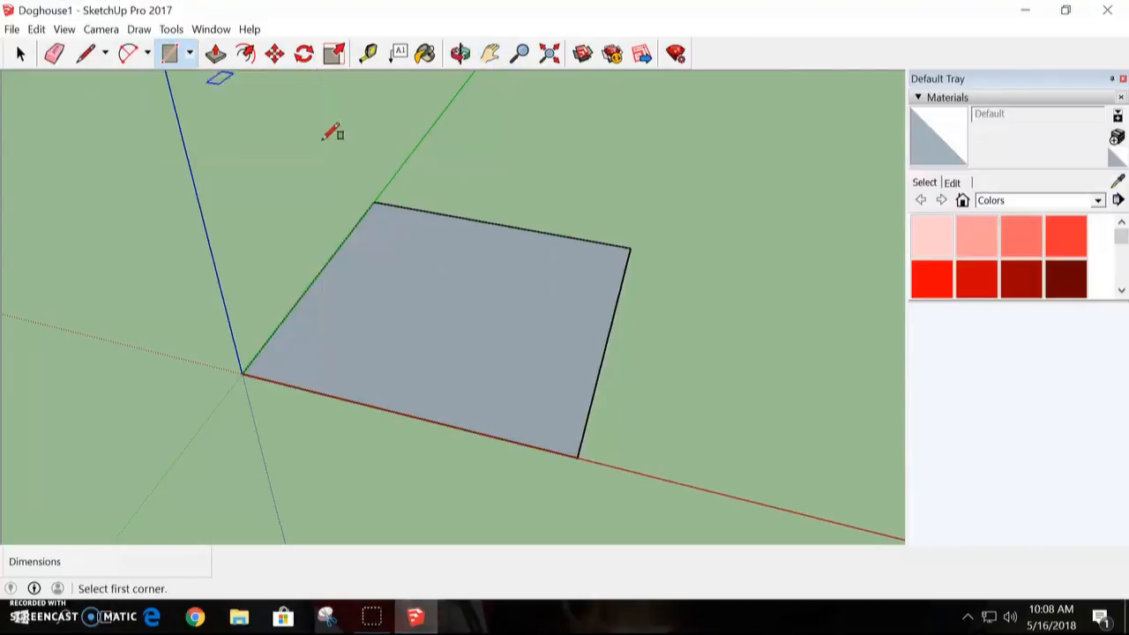
{"action": "left_click", "coordinate": [463, 333]}
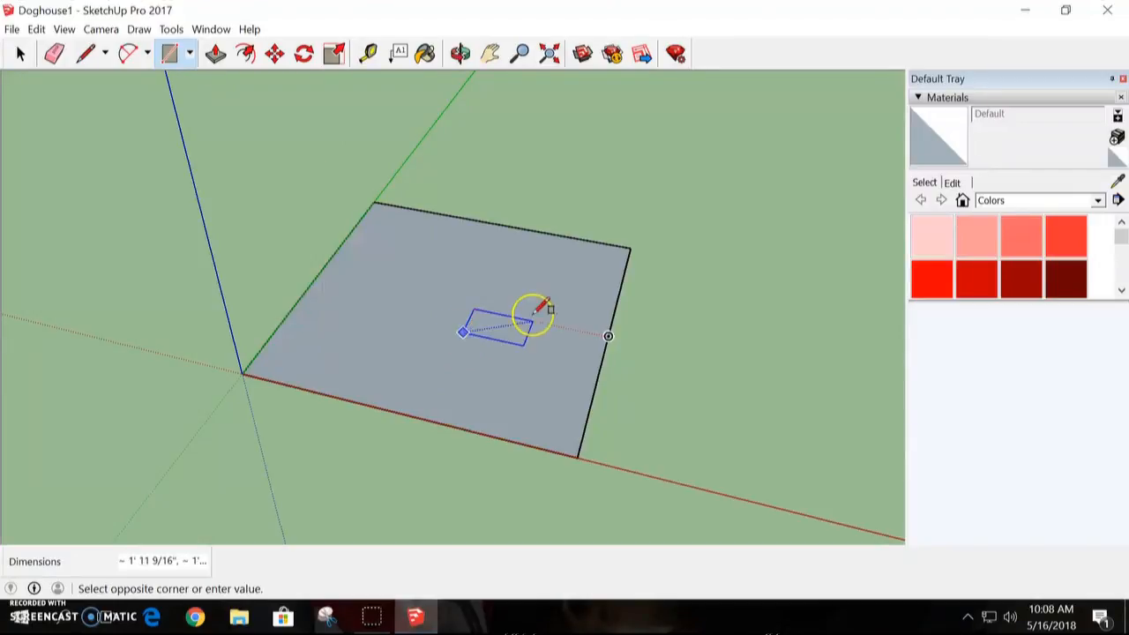
{"action": "left_click", "coordinate": [573, 260]}
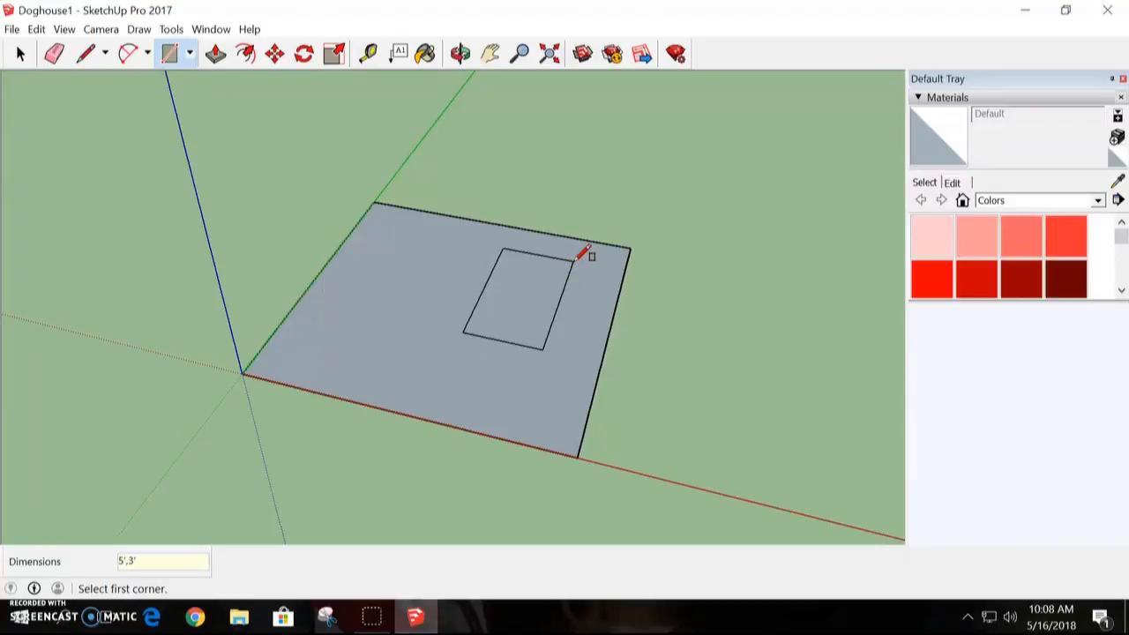
{"action": "key", "text": "Return"}
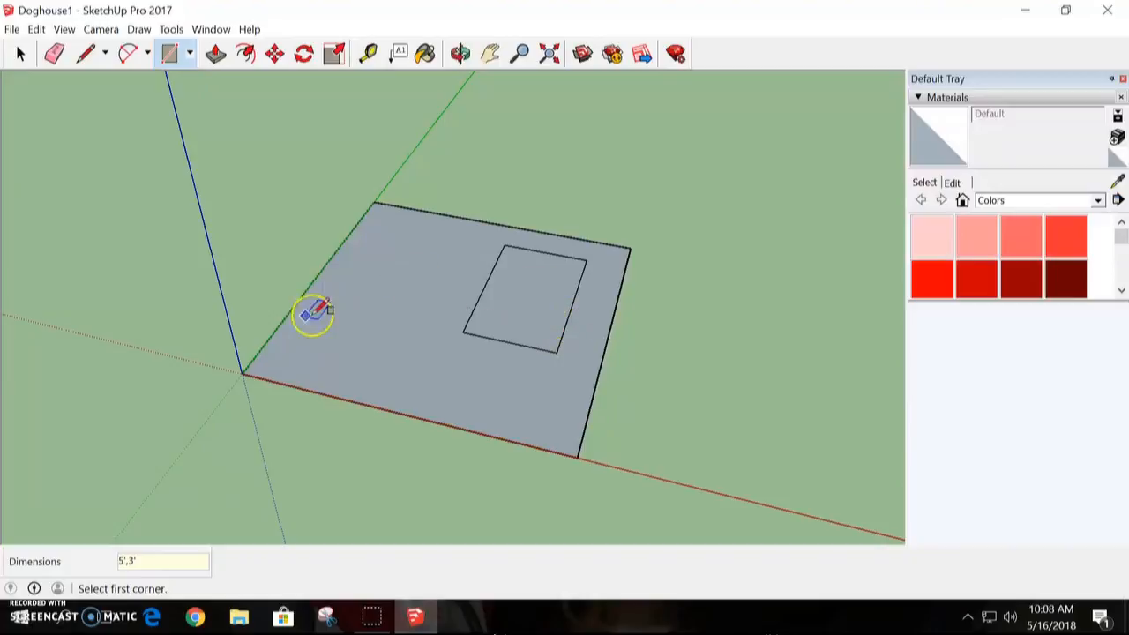
Push/Pull the inner rectangle upward 3' to form the doghouse body
{"action": "left_click", "coordinate": [460, 54]}
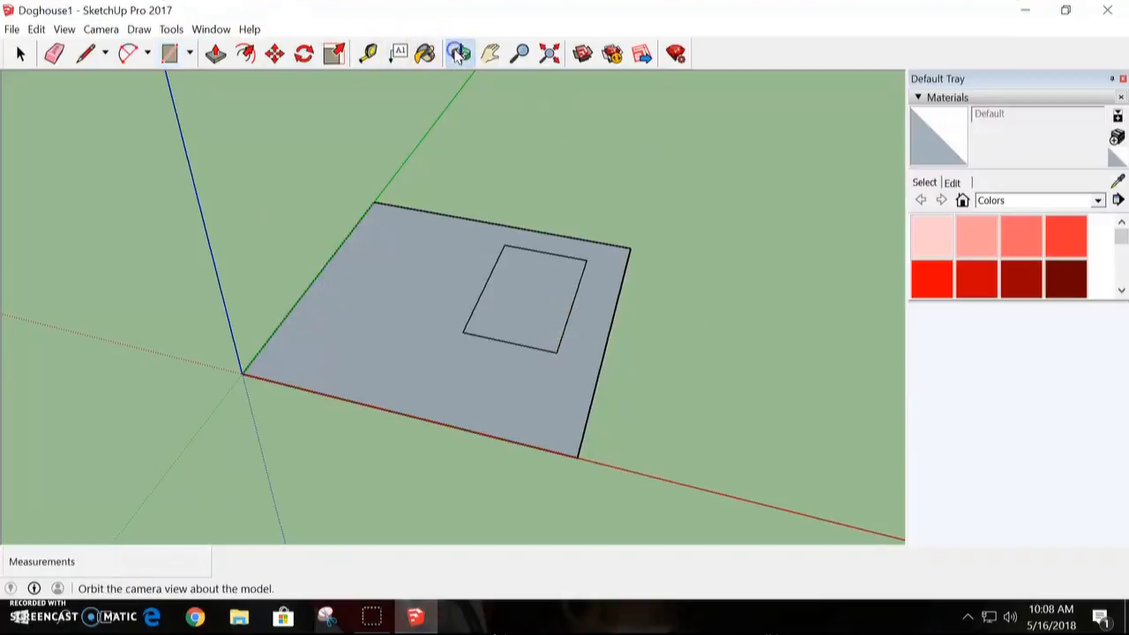
{"action": "left_click_drag", "start_coordinate": [628, 411], "coordinate": [635, 333]}
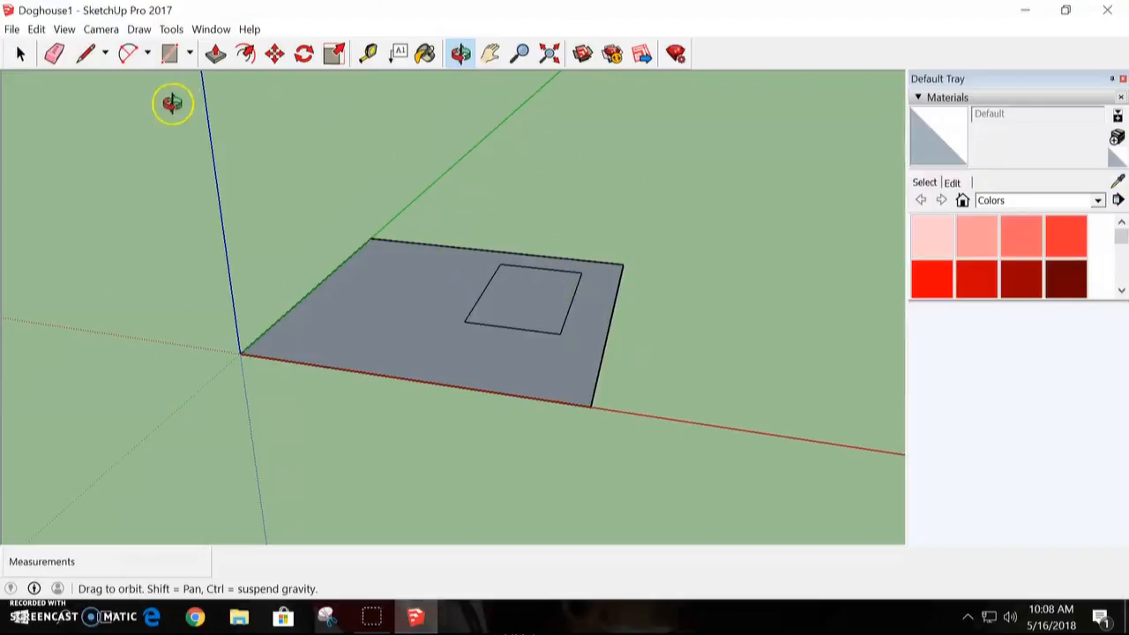
{"action": "left_click", "coordinate": [217, 55]}
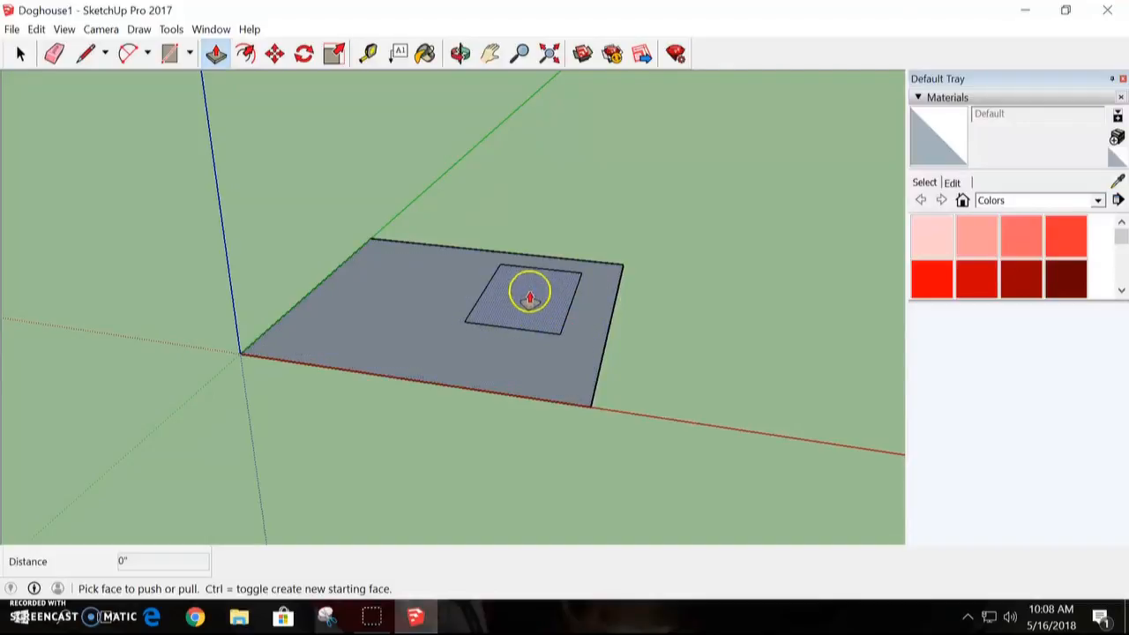
{"action": "left_click_drag", "start_coordinate": [529, 305], "coordinate": [526, 232]}
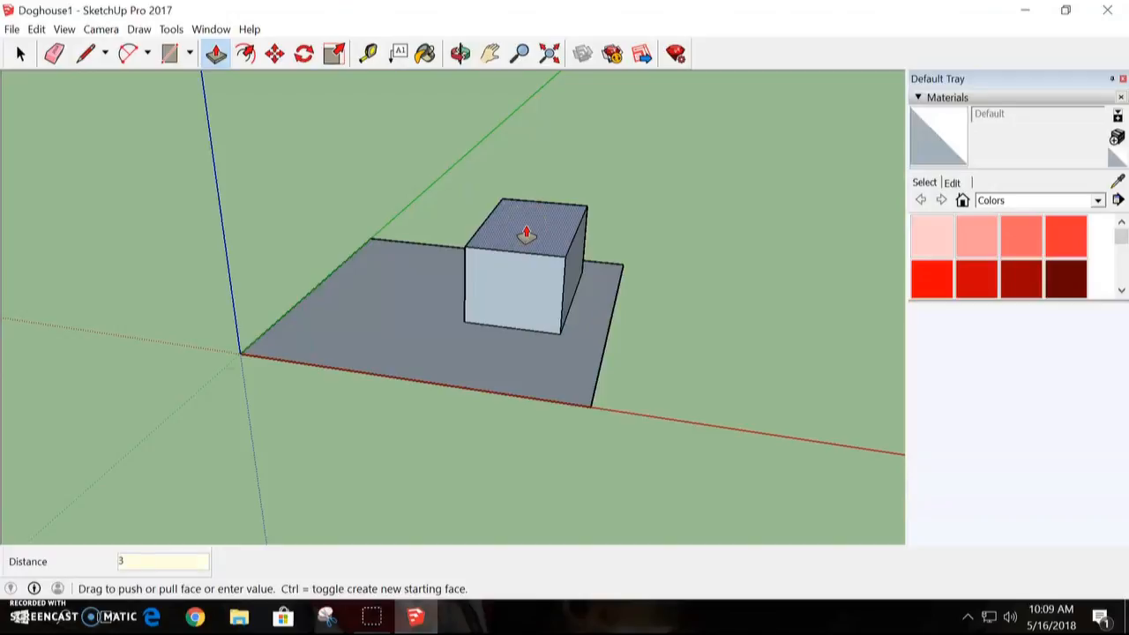
{"action": "key", "text": "Return"}
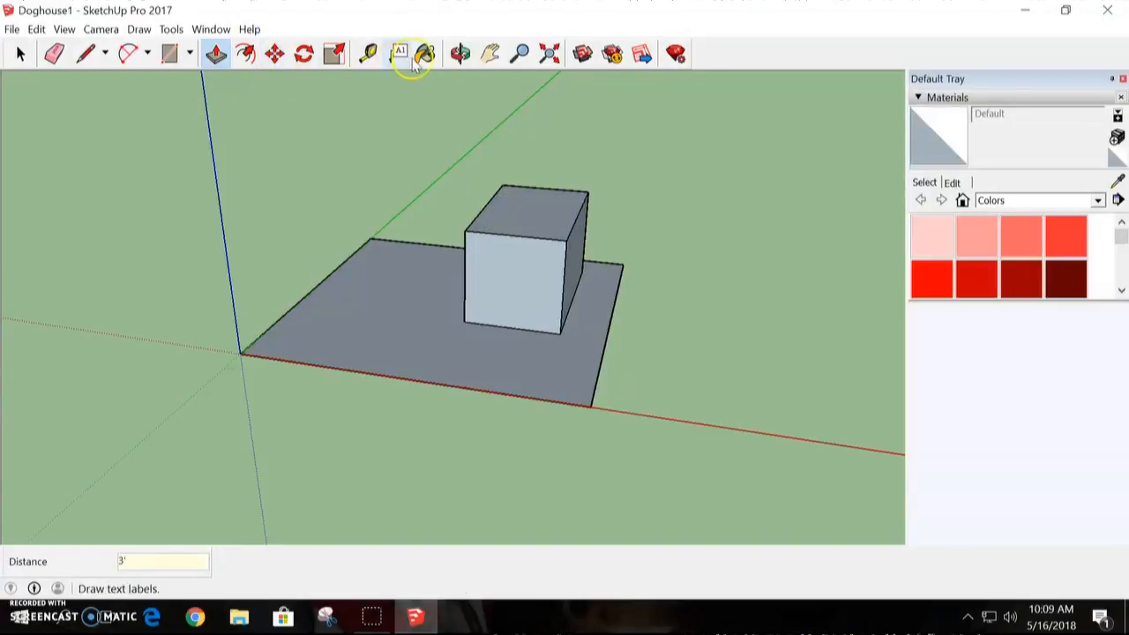
Draw a centre line along the top face of the doghouse body, joining the midpoints of its two short edges
{"action": "left_click", "coordinate": [459, 55]}
{"action": "left_click_drag", "start_coordinate": [541, 270], "coordinate": [545, 378]}
{"action": "left_click_drag", "start_coordinate": [574, 242], "coordinate": [587, 215]}
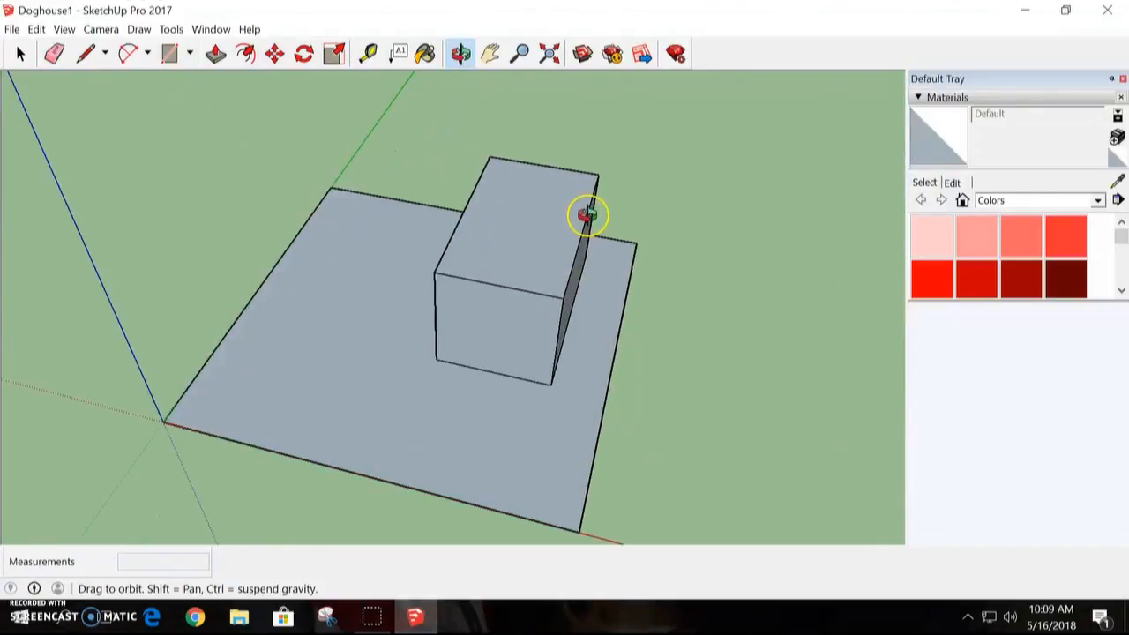
{"action": "left_click", "coordinate": [105, 55]}
{"action": "left_click", "coordinate": [112, 81]}
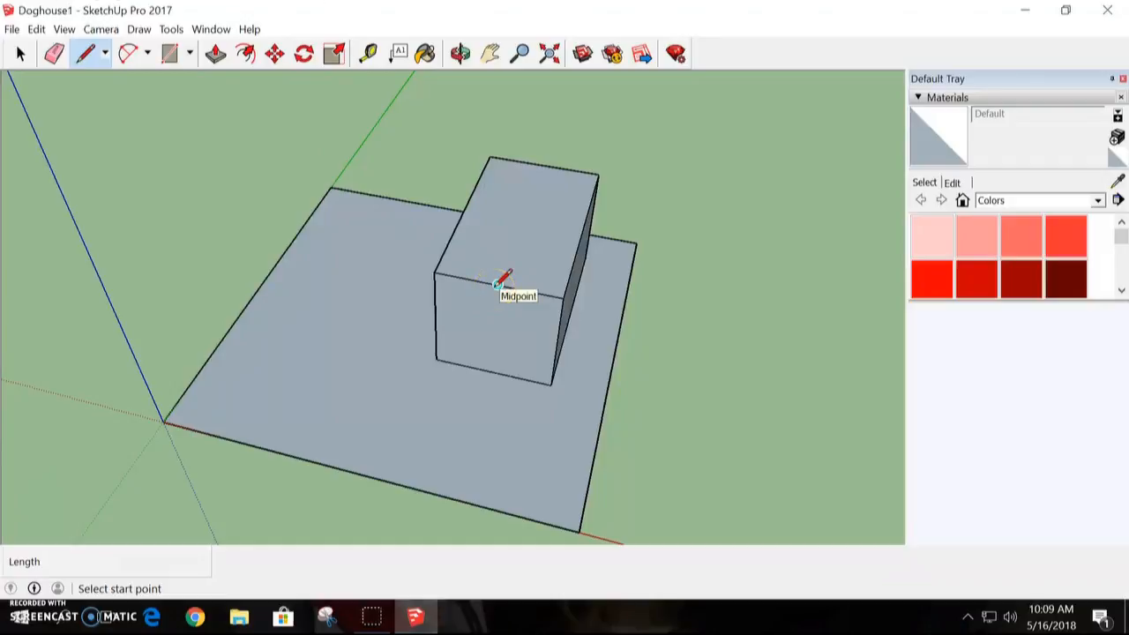
{"action": "left_click", "coordinate": [498, 284]}
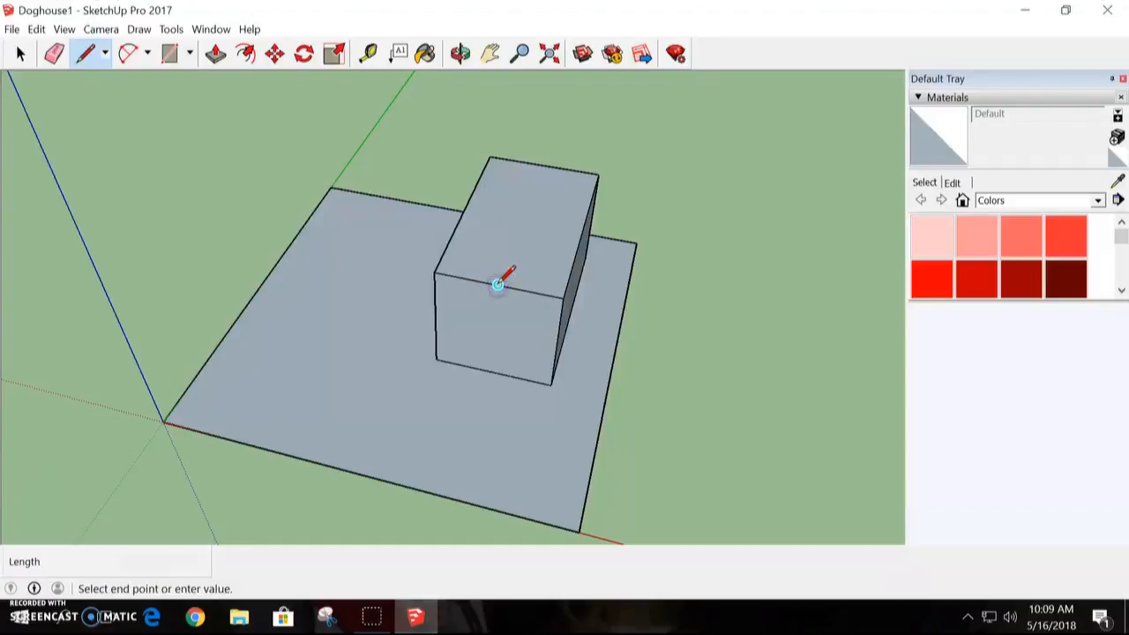
{"action": "left_click", "coordinate": [545, 166]}
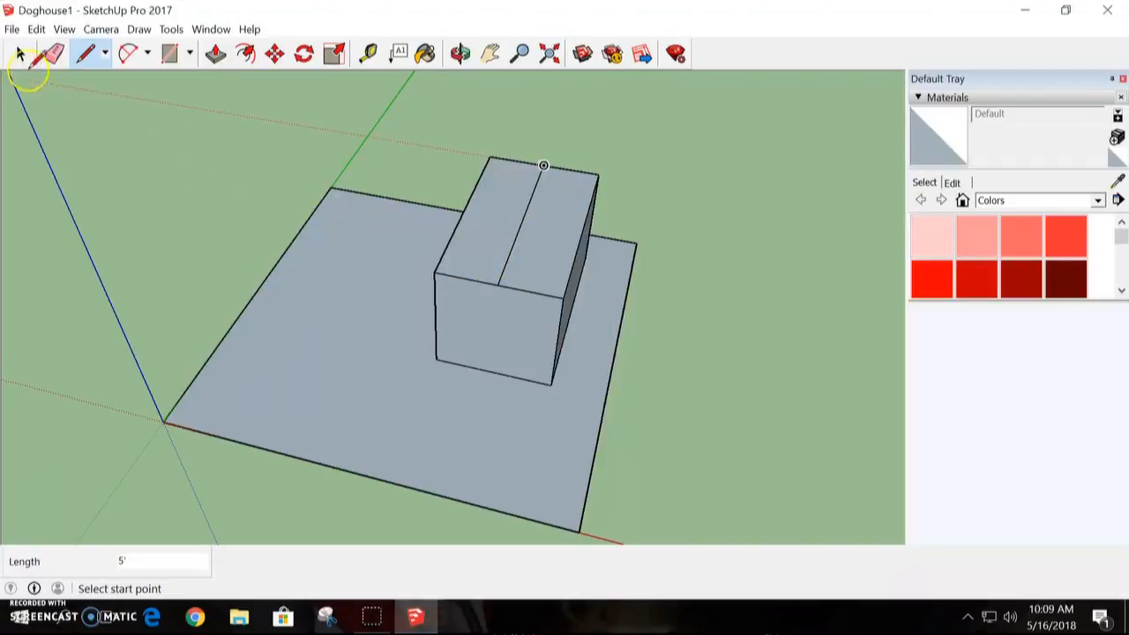
Move the top face's centre line straight up 18" along the blue axis to form a gabled roof, and deselect it
{"action": "left_click", "coordinate": [21, 55]}
{"action": "left_click", "coordinate": [20, 55]}
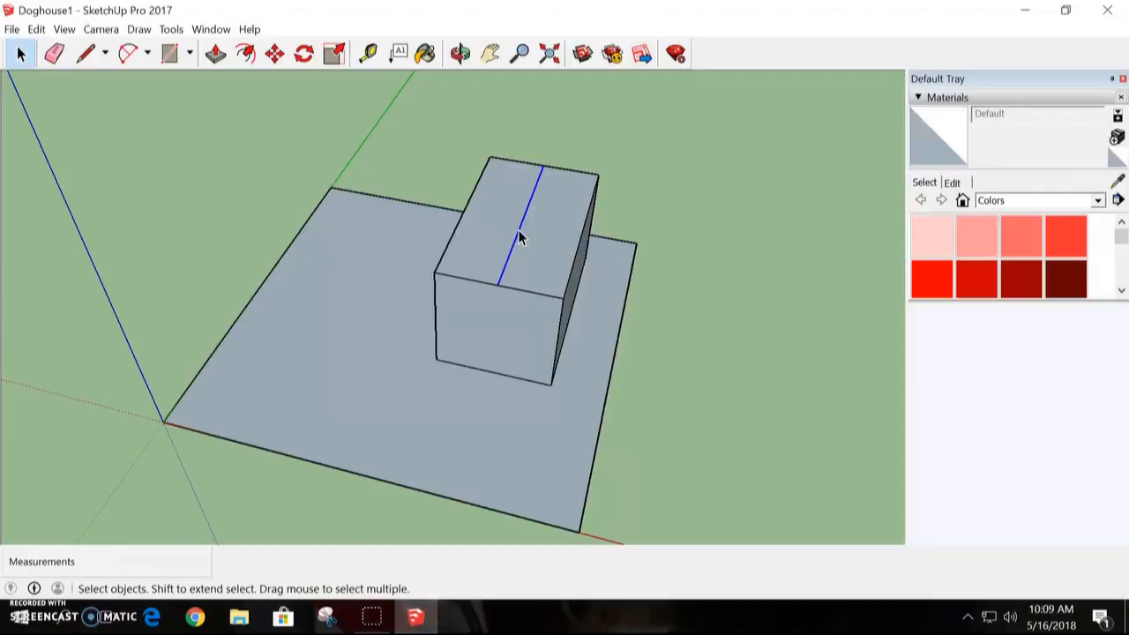
{"action": "left_click", "coordinate": [275, 55]}
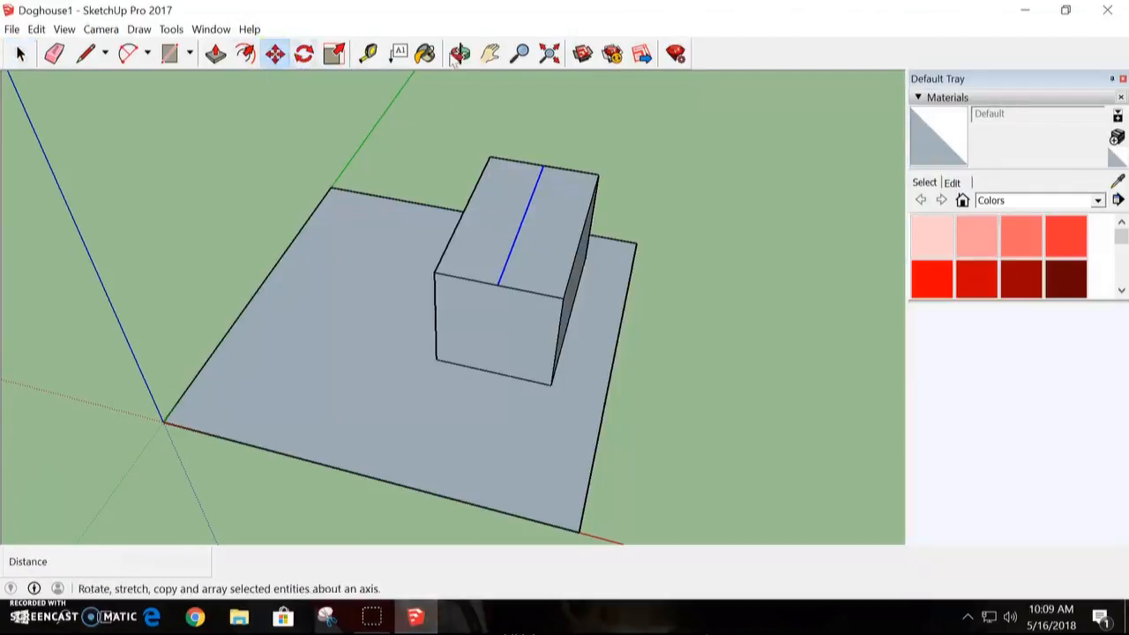
{"action": "left_click", "coordinate": [459, 54]}
{"action": "left_click_drag", "start_coordinate": [600, 308], "coordinate": [626, 195]}
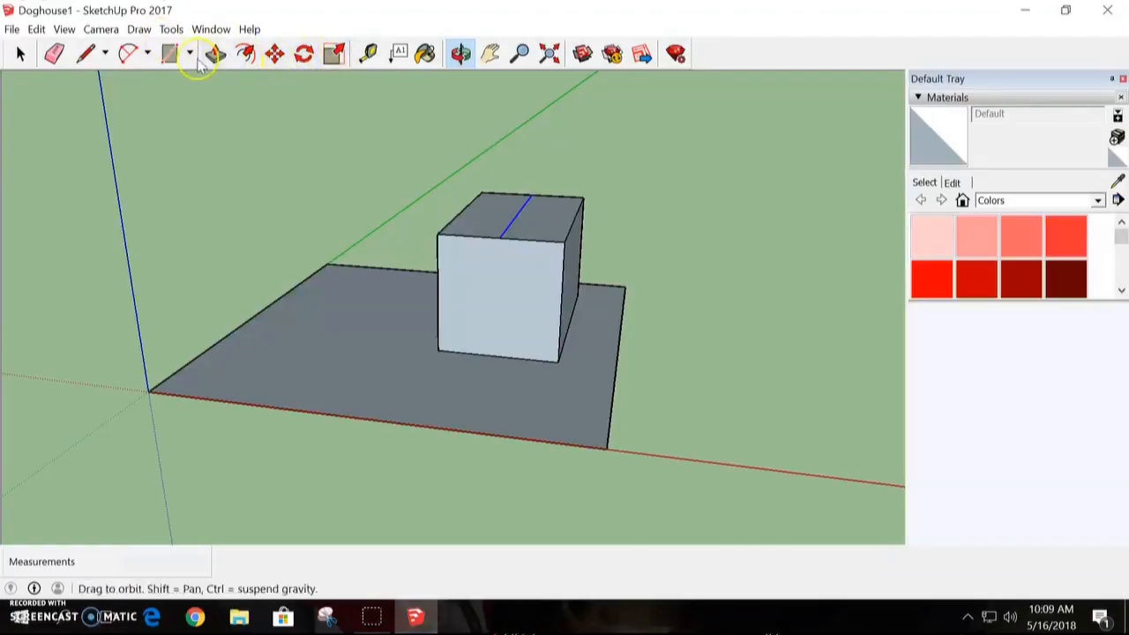
{"action": "left_click", "coordinate": [274, 55]}
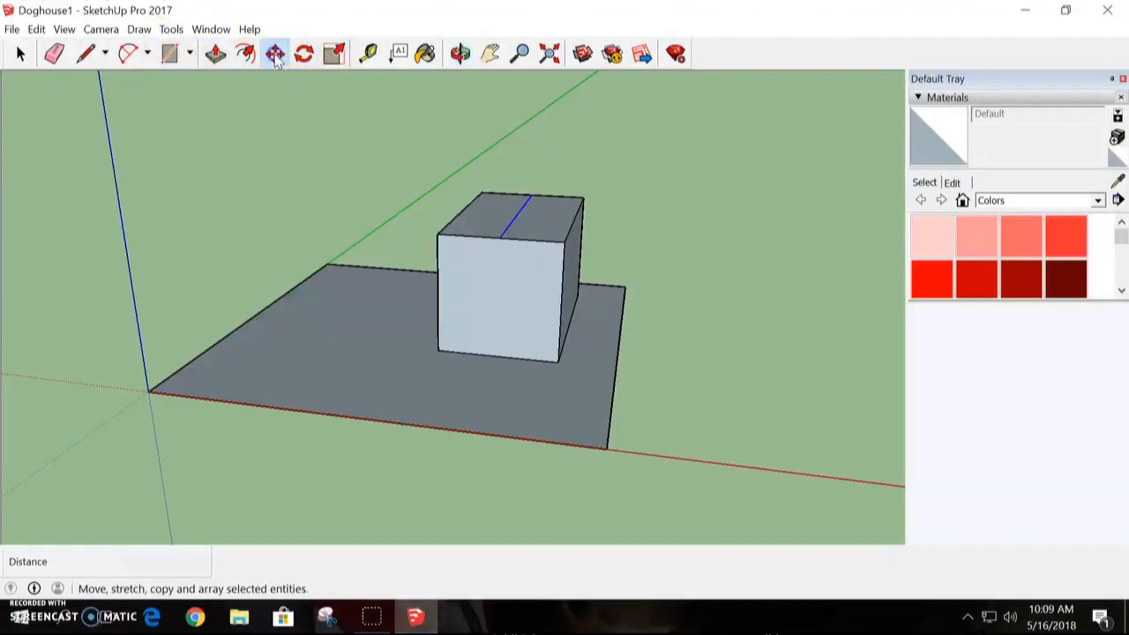
{"action": "left_click", "coordinate": [499, 239]}
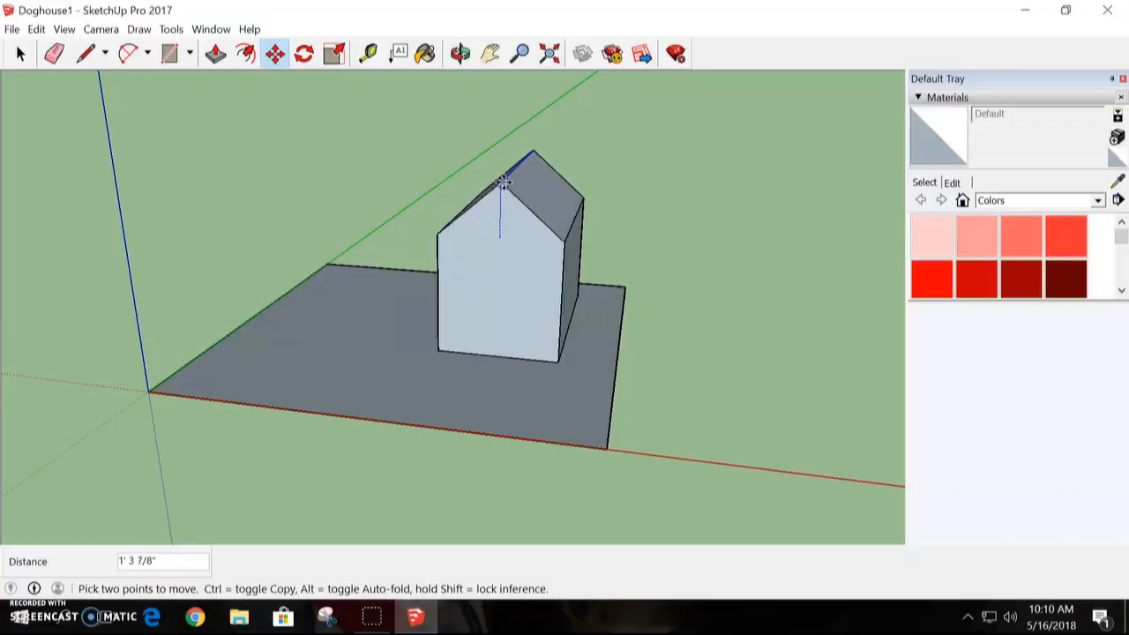
{"action": "left_click", "coordinate": [505, 179]}
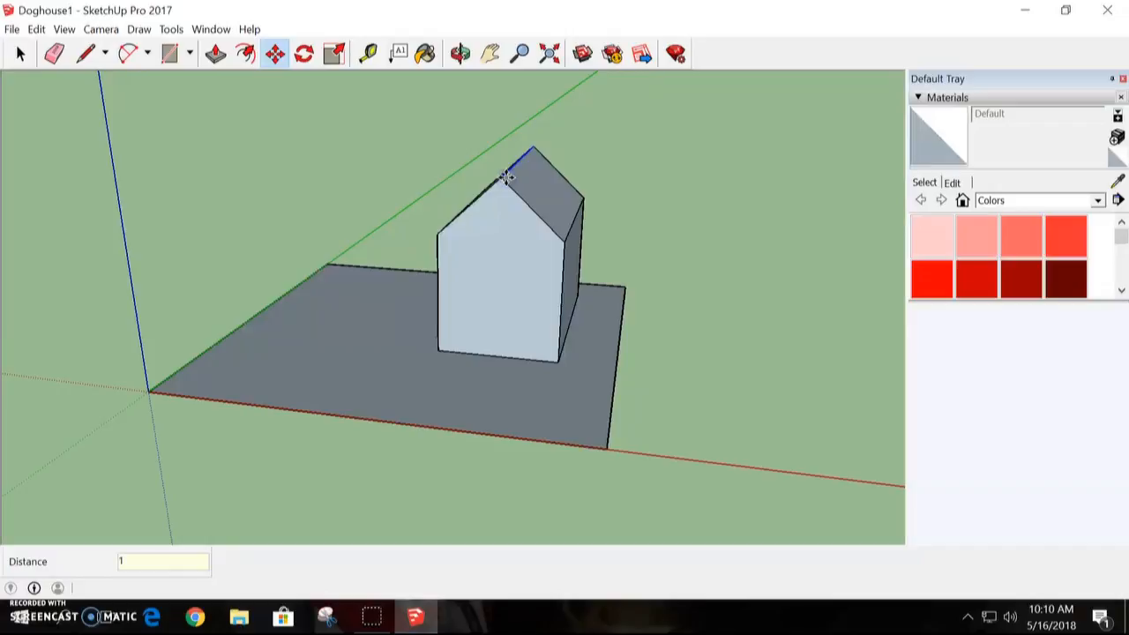
{"action": "key", "text": "Return"}
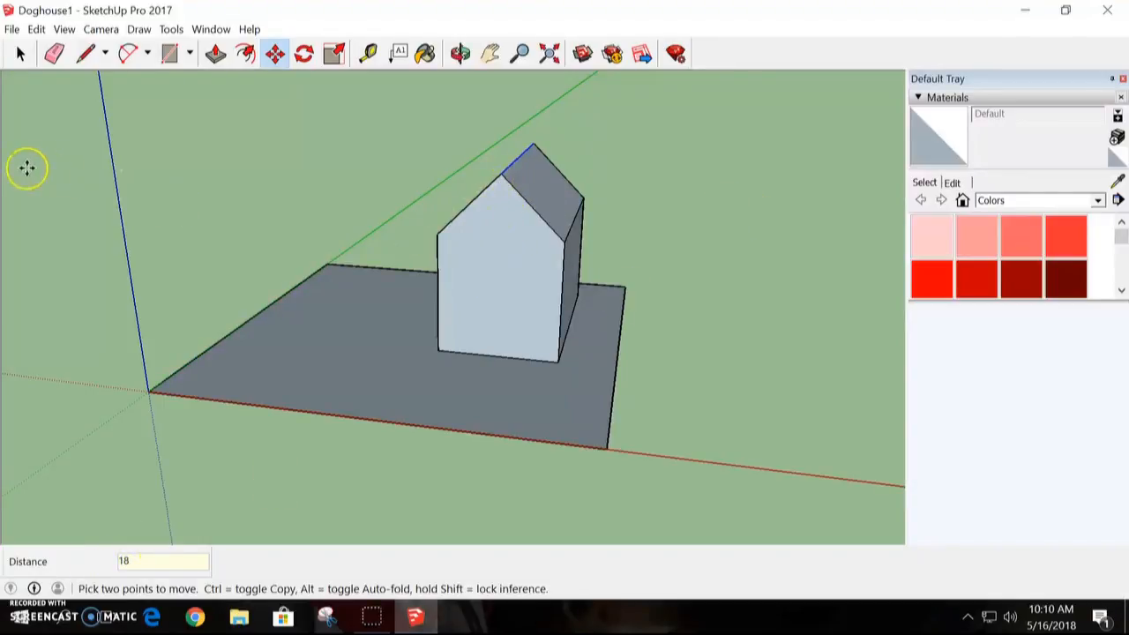
{"action": "left_click", "coordinate": [24, 60]}
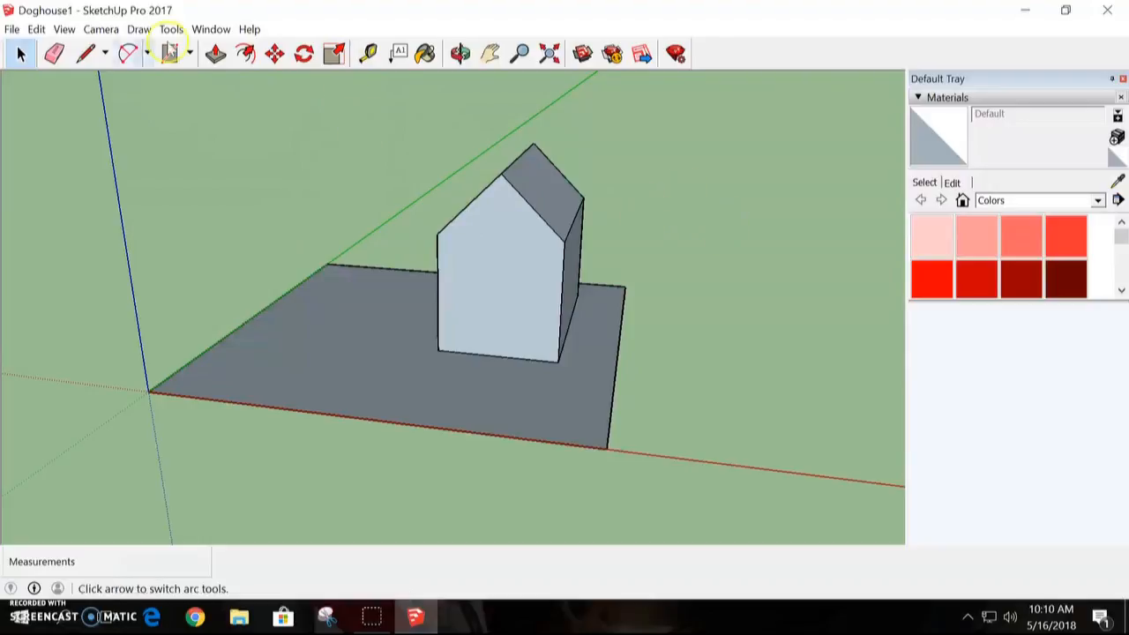
Push/Pull the roof slope facing away from the green axis outward 4" to thicken it
{"action": "left_click", "coordinate": [218, 53]}
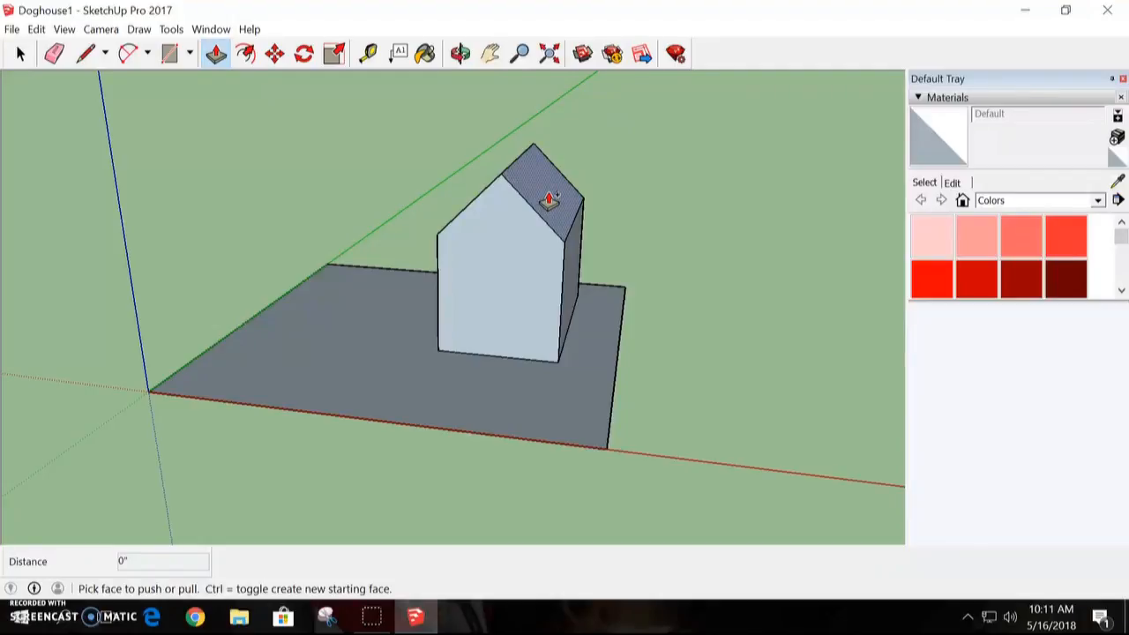
{"action": "left_click_drag", "start_coordinate": [549, 200], "coordinate": [576, 204]}
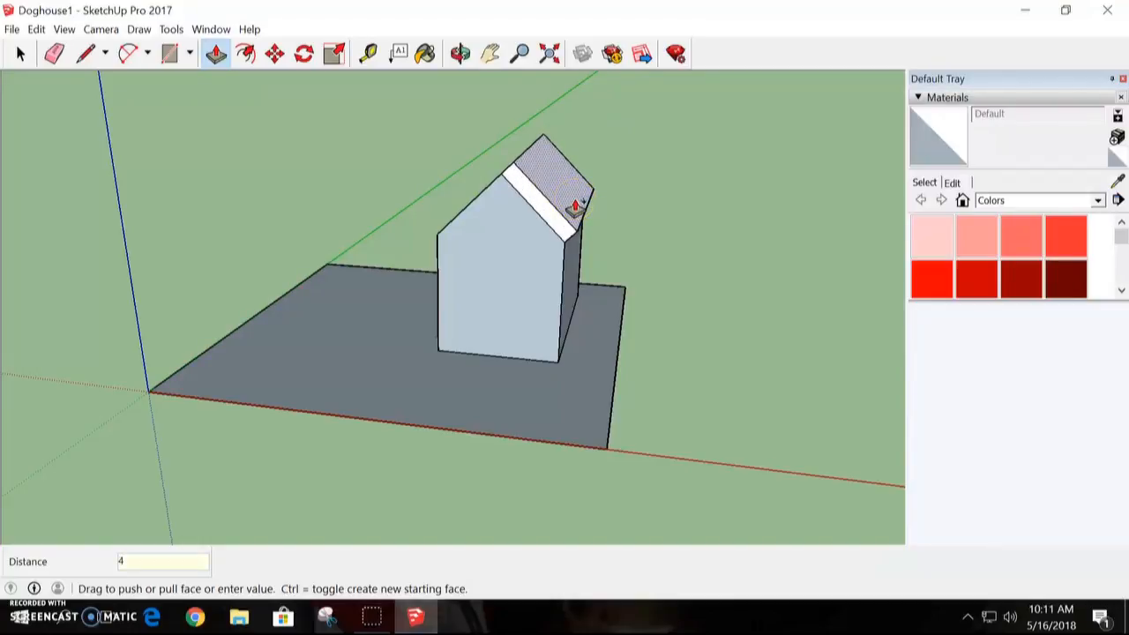
{"action": "key", "text": "Return"}
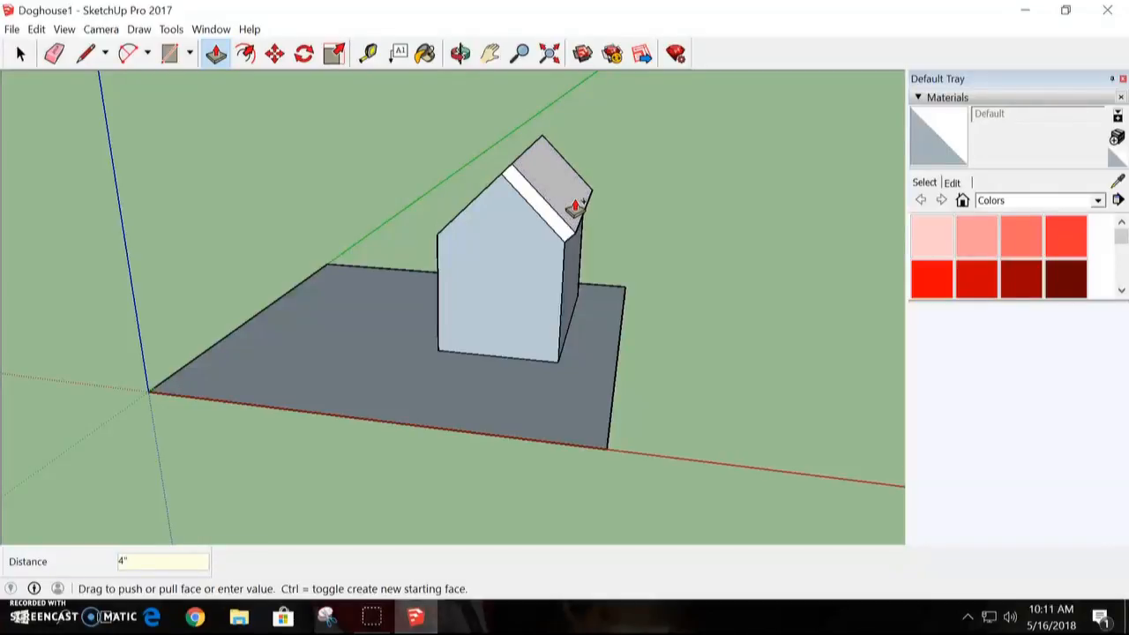
Push/Pull the roof slope facing the green axis outward 4" to match the opposite slope
{"action": "left_click", "coordinate": [460, 53]}
{"action": "left_click_drag", "start_coordinate": [402, 243], "coordinate": [473, 264]}
{"action": "left_click", "coordinate": [215, 53]}
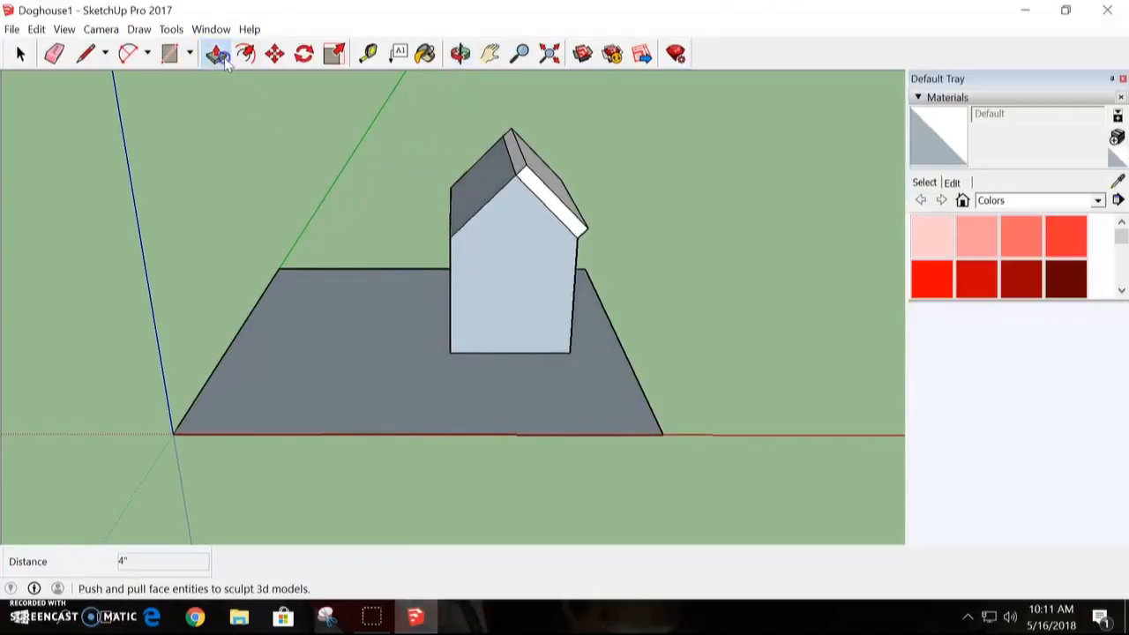
{"action": "left_click_drag", "start_coordinate": [482, 198], "coordinate": [478, 188]}
{"action": "key", "text": "ctrl+z"}
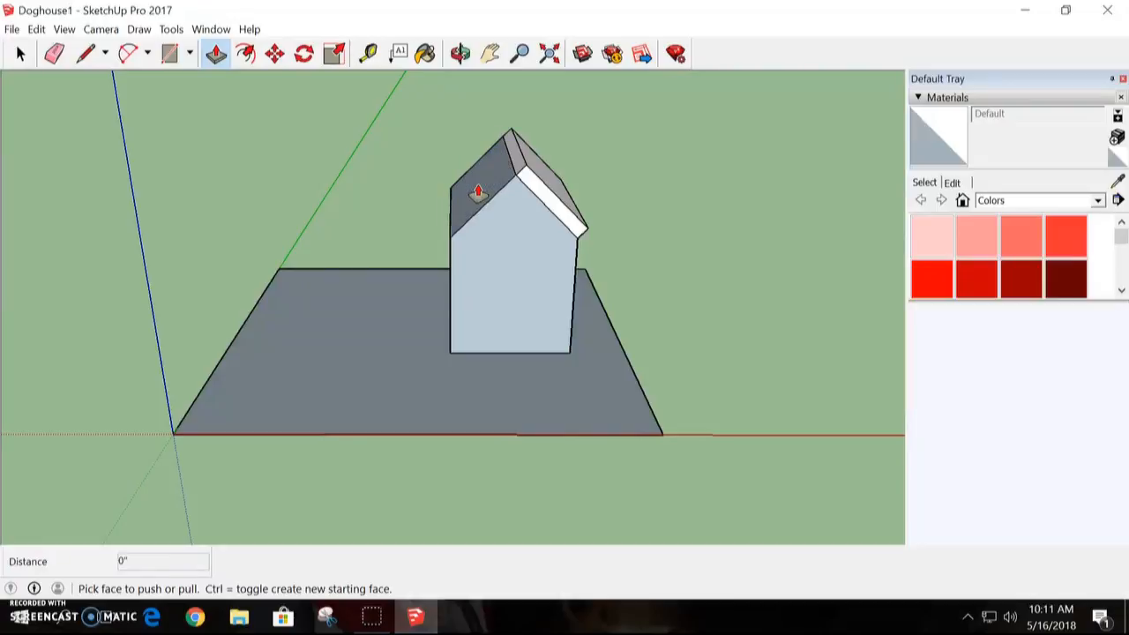
{"action": "left_click_drag", "start_coordinate": [477, 188], "coordinate": [472, 182]}
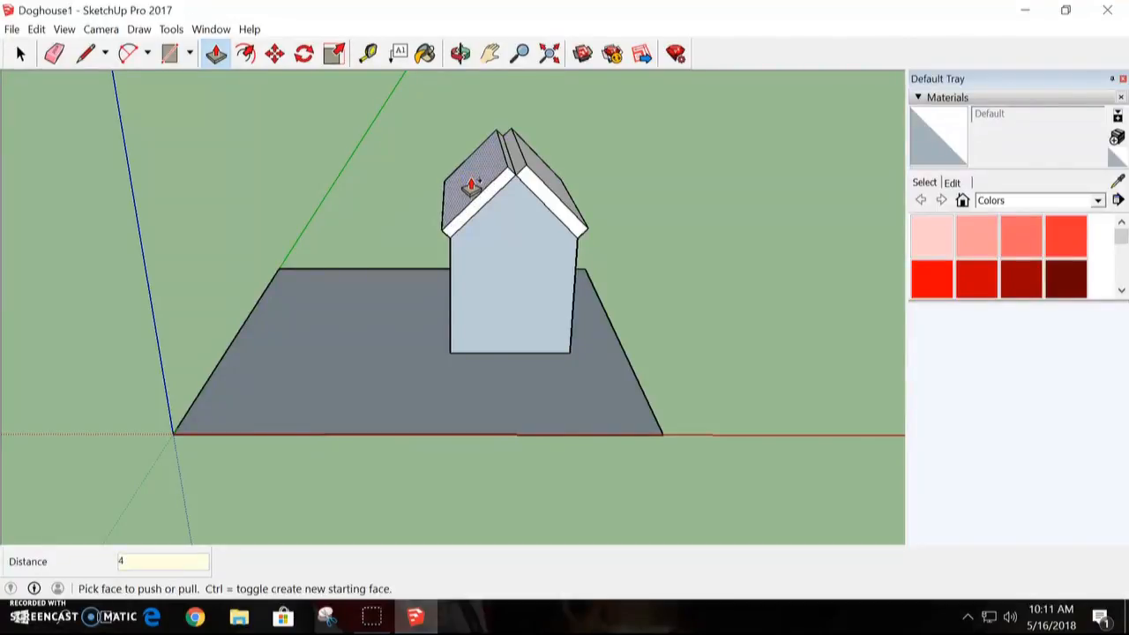
{"action": "type", "text": "4"}
{"action": "key", "text": "Return"}
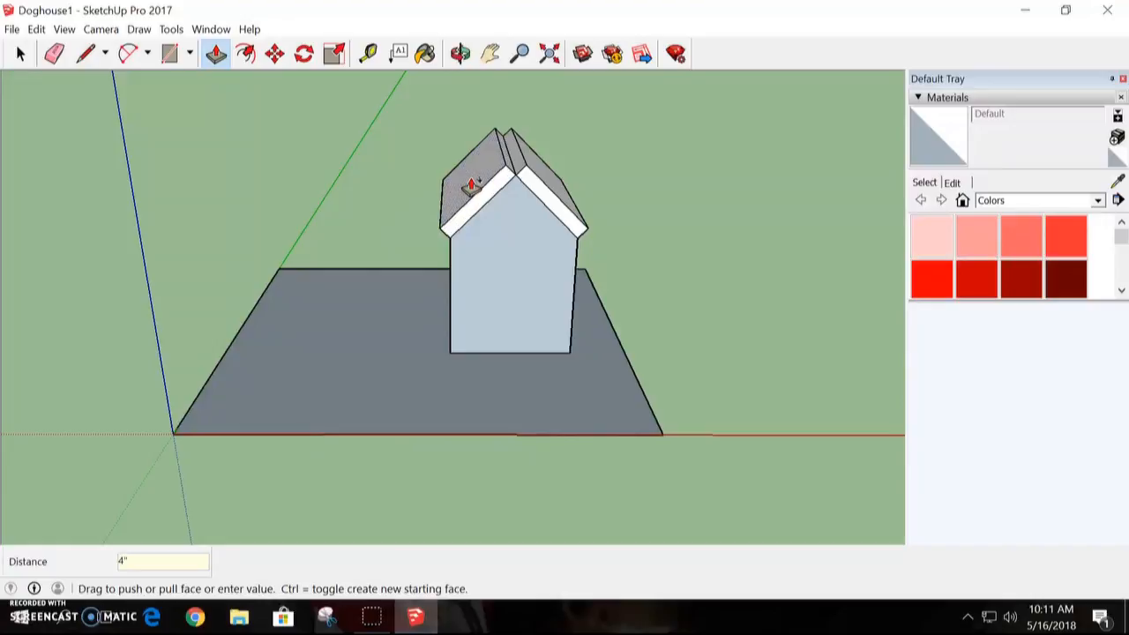
Close the ridge gap by Push/Pulling the narrow ridge face of the slab nearer the green axis 4", flush with the opposite slope
{"action": "left_click", "coordinate": [459, 55]}
{"action": "left_click_drag", "start_coordinate": [700, 275], "coordinate": [630, 303]}
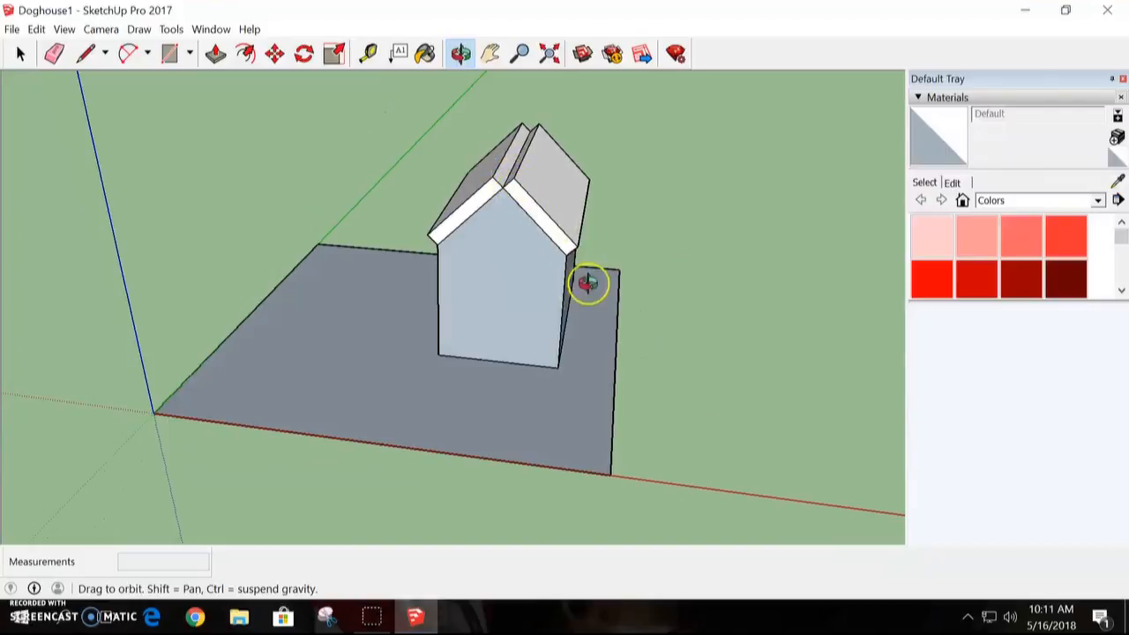
{"action": "left_click_drag", "start_coordinate": [662, 305], "coordinate": [676, 272]}
{"action": "scroll", "coordinate": [529, 168], "scroll_direction": "up", "scroll_amount": 3}
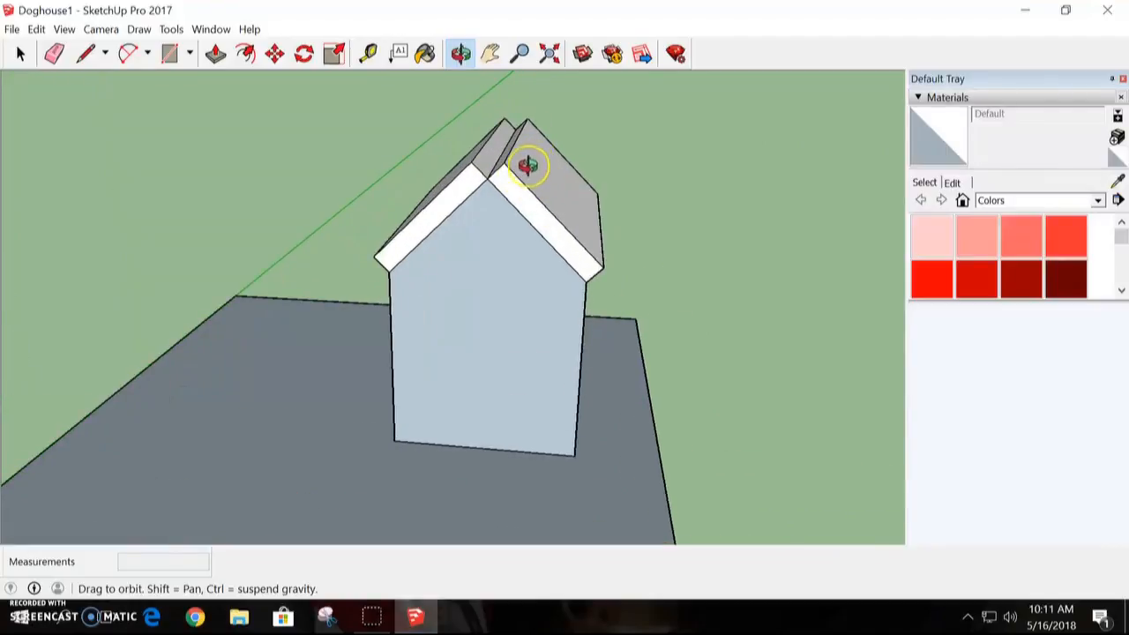
{"action": "left_click", "coordinate": [491, 53]}
{"action": "left_click_drag", "start_coordinate": [644, 227], "coordinate": [611, 323]}
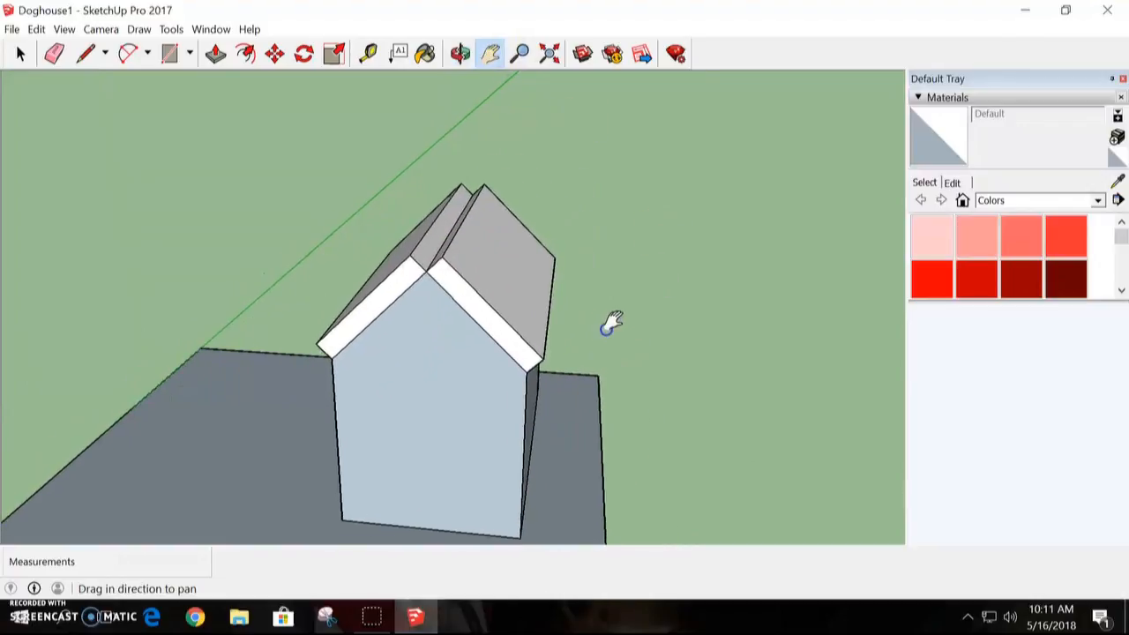
{"action": "left_click", "coordinate": [216, 55]}
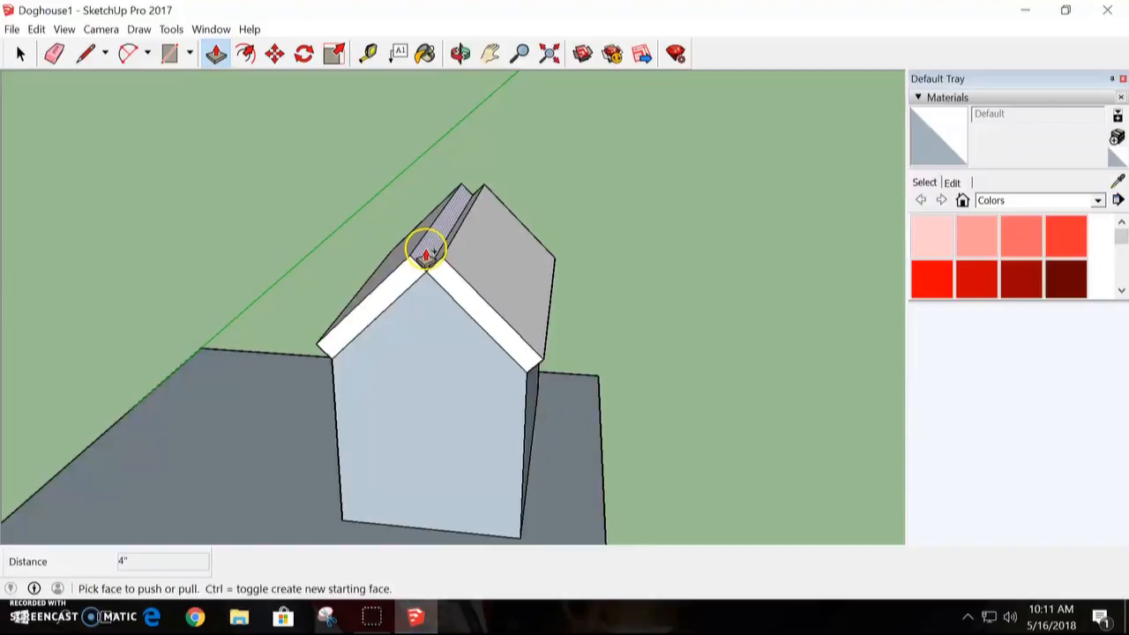
{"action": "left_click_drag", "start_coordinate": [426, 254], "coordinate": [435, 247]}
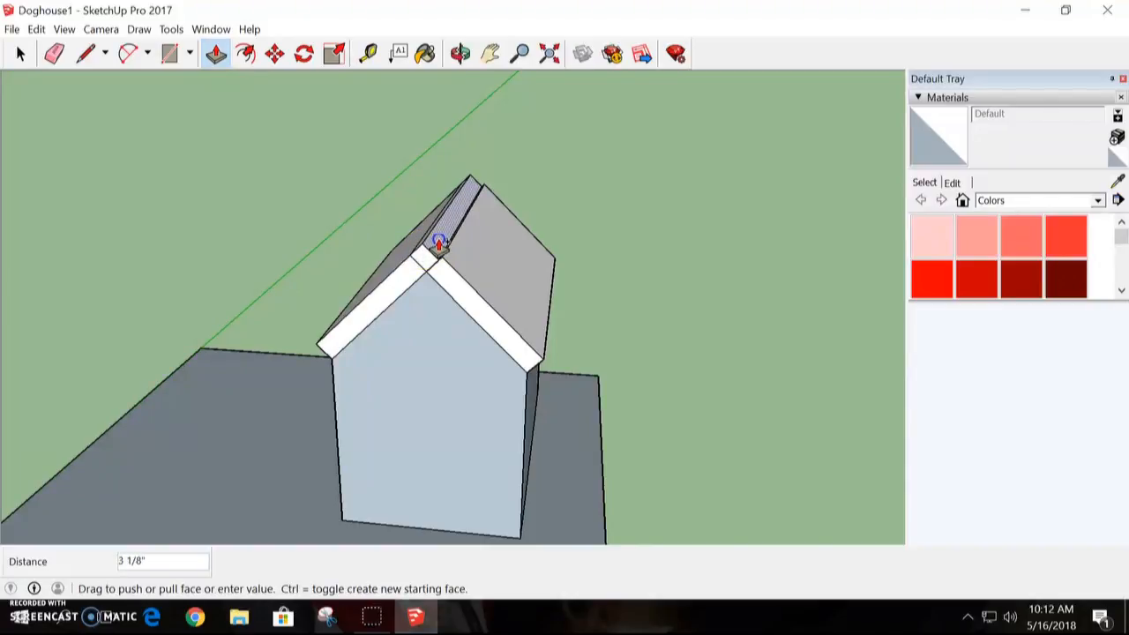
{"action": "left_click_drag", "start_coordinate": [438, 244], "coordinate": [443, 238]}
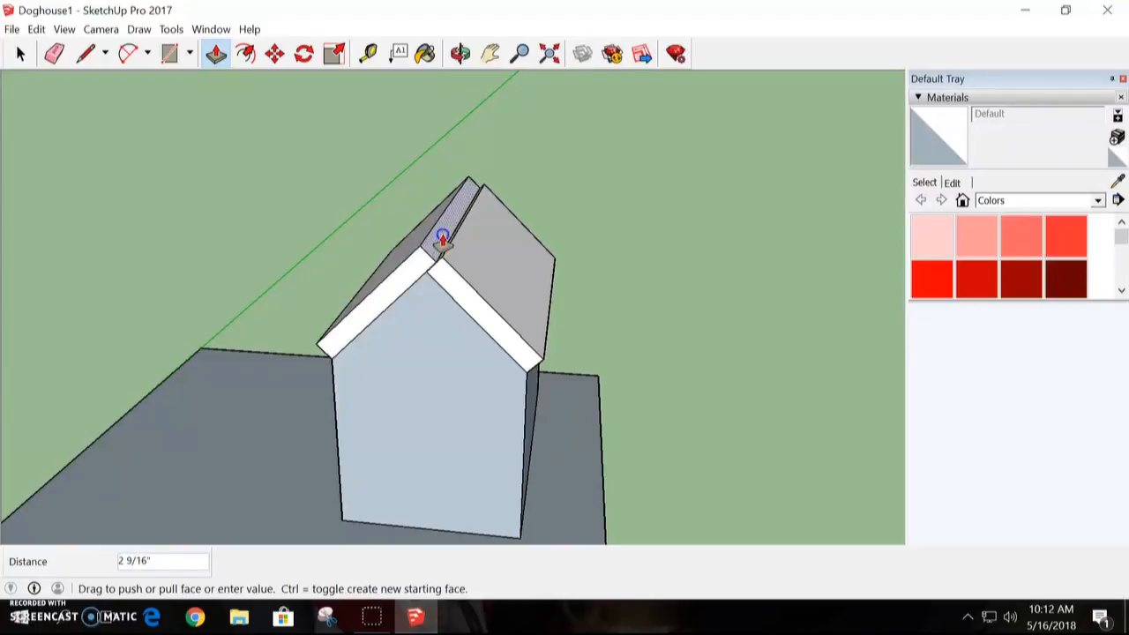
{"action": "left_click_drag", "start_coordinate": [492, 205], "coordinate": [463, 254]}
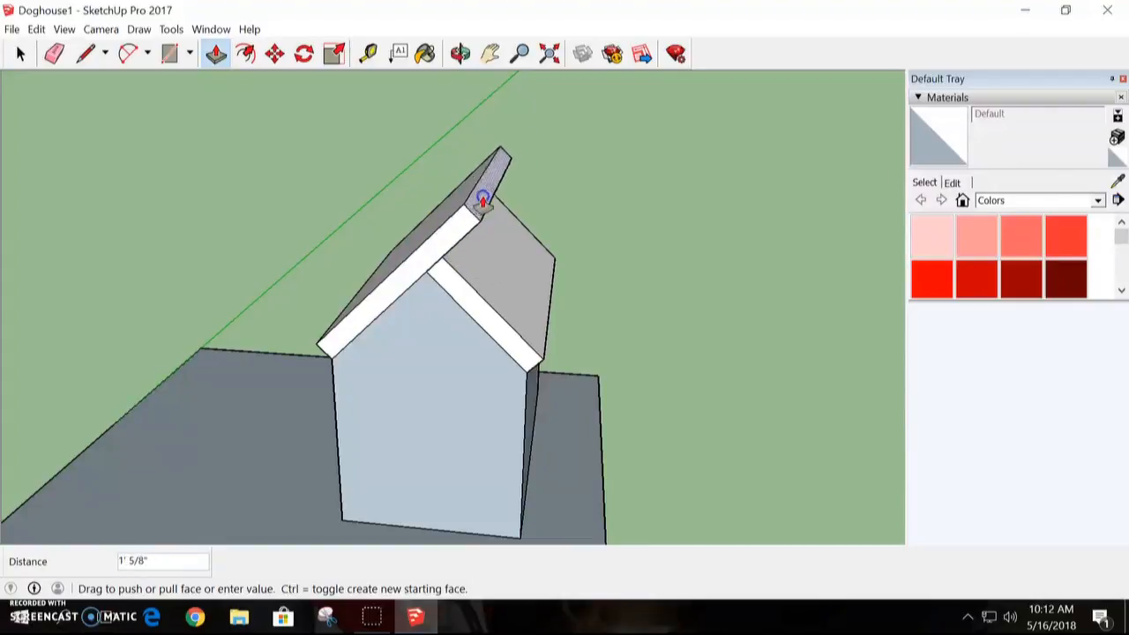
{"action": "left_click_drag", "start_coordinate": [492, 224], "coordinate": [472, 210]}
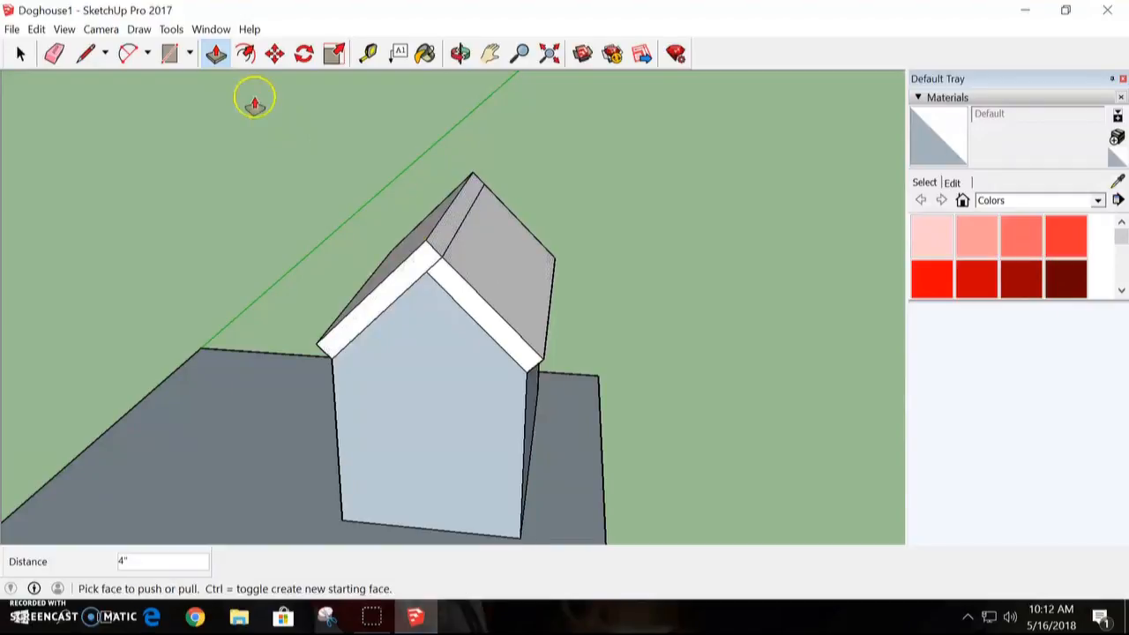
Erase the leftover seam lines near the ridge on the roof slope and the front roof edge
{"action": "left_click", "coordinate": [462, 55]}
{"action": "mouse_move", "coordinate": [441, 290]}
{"action": "left_mouse_down"}
{"action": "mouse_move", "coordinate": [492, 222]}
{"action": "mouse_move", "coordinate": [538, 207]}
{"action": "mouse_move", "coordinate": [353, 358]}
{"action": "mouse_move", "coordinate": [429, 214]}
{"action": "mouse_move", "coordinate": [173, 348]}
{"action": "mouse_move", "coordinate": [670, 227]}
{"action": "mouse_move", "coordinate": [162, 232]}
{"action": "mouse_move", "coordinate": [353, 312]}
{"action": "mouse_move", "coordinate": [517, 247]}
{"action": "mouse_move", "coordinate": [376, 281]}
{"action": "mouse_move", "coordinate": [501, 294]}
{"action": "left_mouse_up"}
{"action": "left_click", "coordinate": [56, 54]}
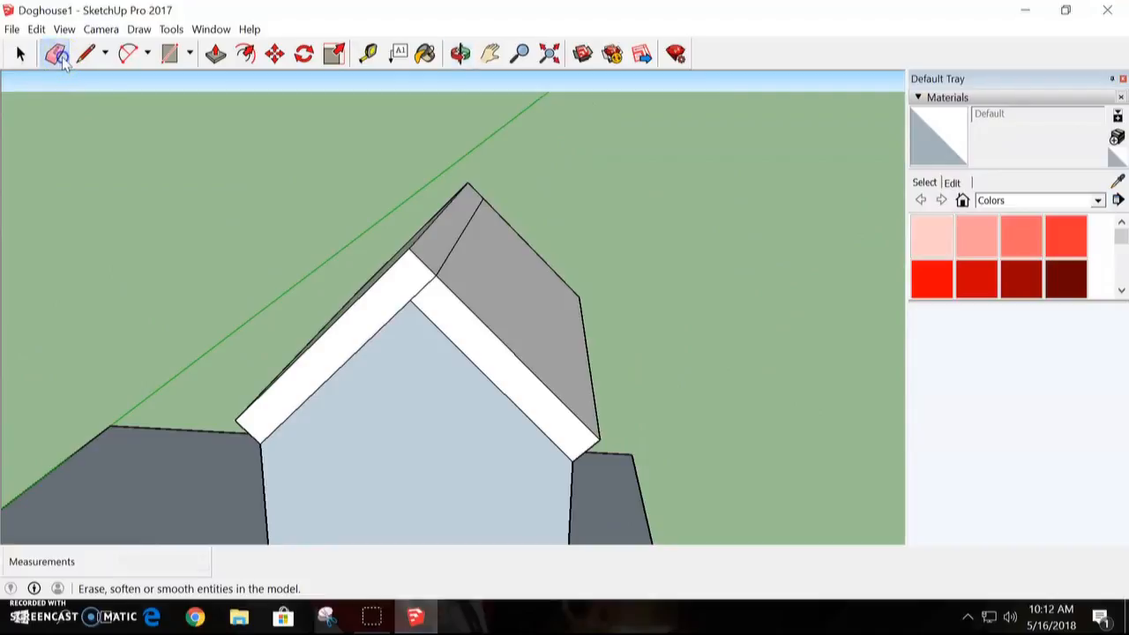
{"action": "left_click", "coordinate": [449, 252]}
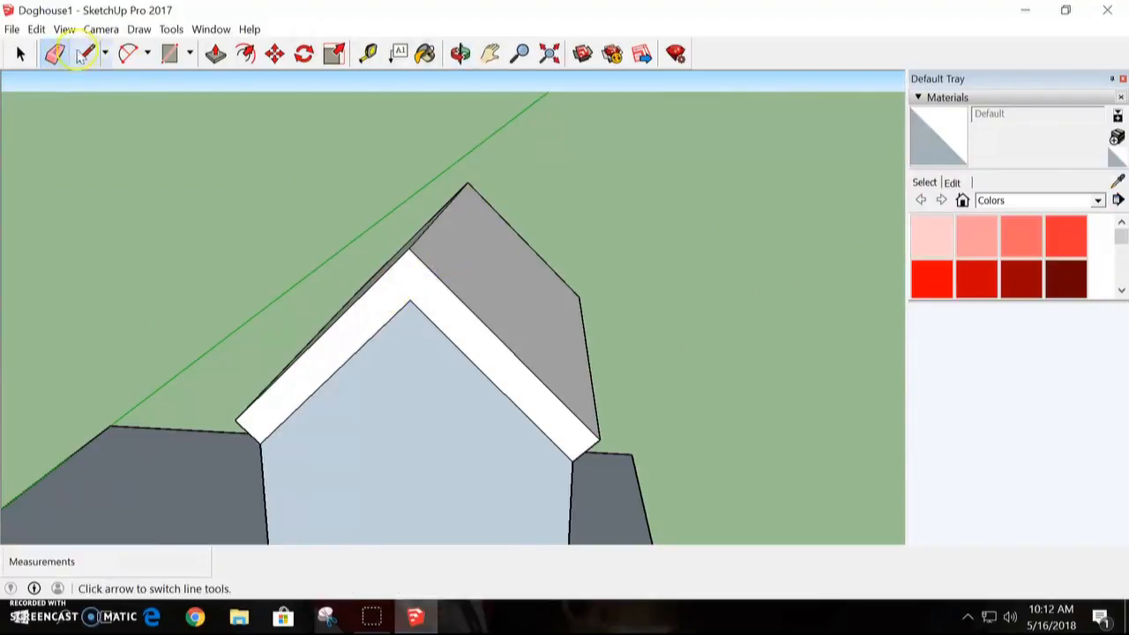
Erase the leftover seam line at the peak of the rear roof edge
{"action": "left_click", "coordinate": [460, 54]}
{"action": "mouse_move", "coordinate": [661, 264]}
{"action": "left_mouse_down"}
{"action": "mouse_move", "coordinate": [335, 389]}
{"action": "mouse_move", "coordinate": [608, 344]}
{"action": "mouse_move", "coordinate": [292, 241]}
{"action": "left_mouse_up"}
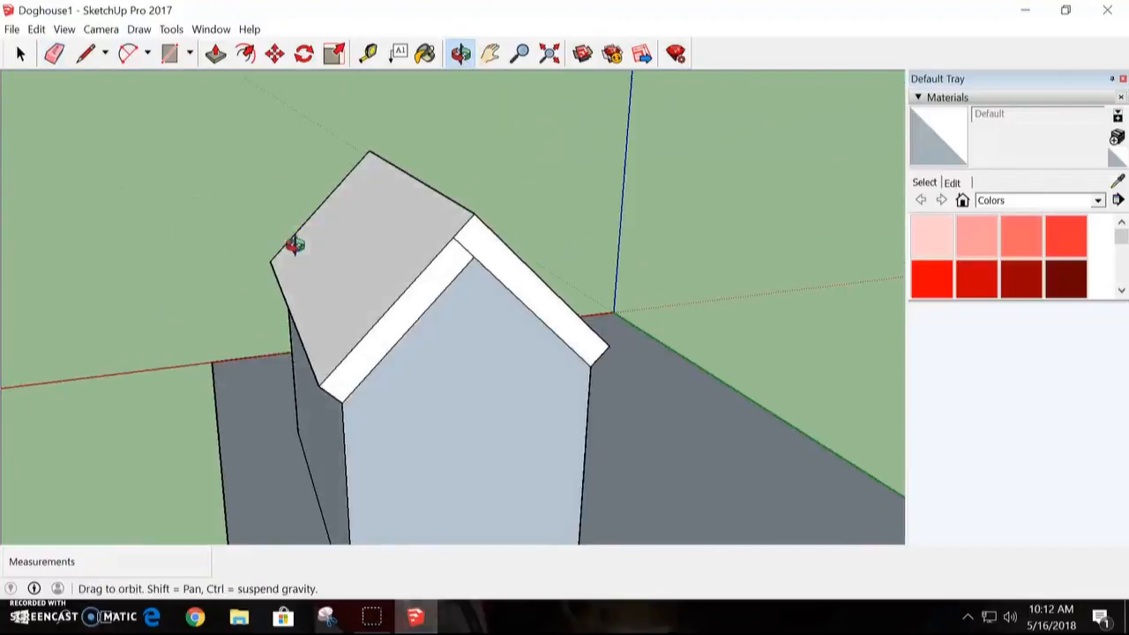
{"action": "left_click", "coordinate": [54, 54]}
{"action": "left_click", "coordinate": [474, 247]}
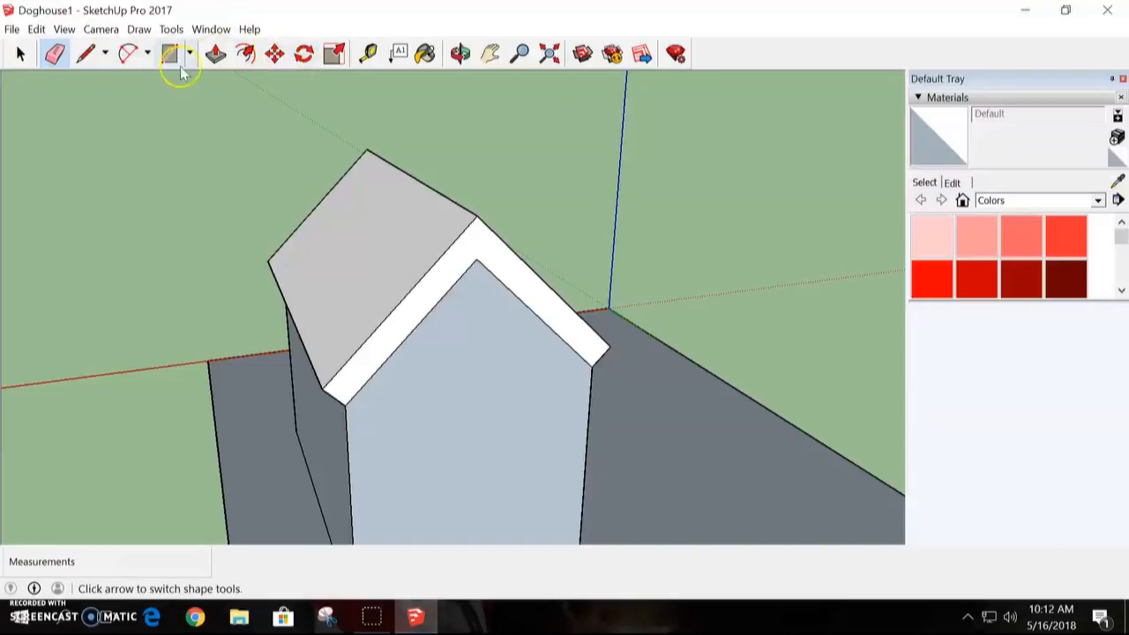
Push/Pull the front gable face of the roof outward 4", and extend the eave farther from the green axis by the same distance
{"action": "left_click", "coordinate": [460, 54]}
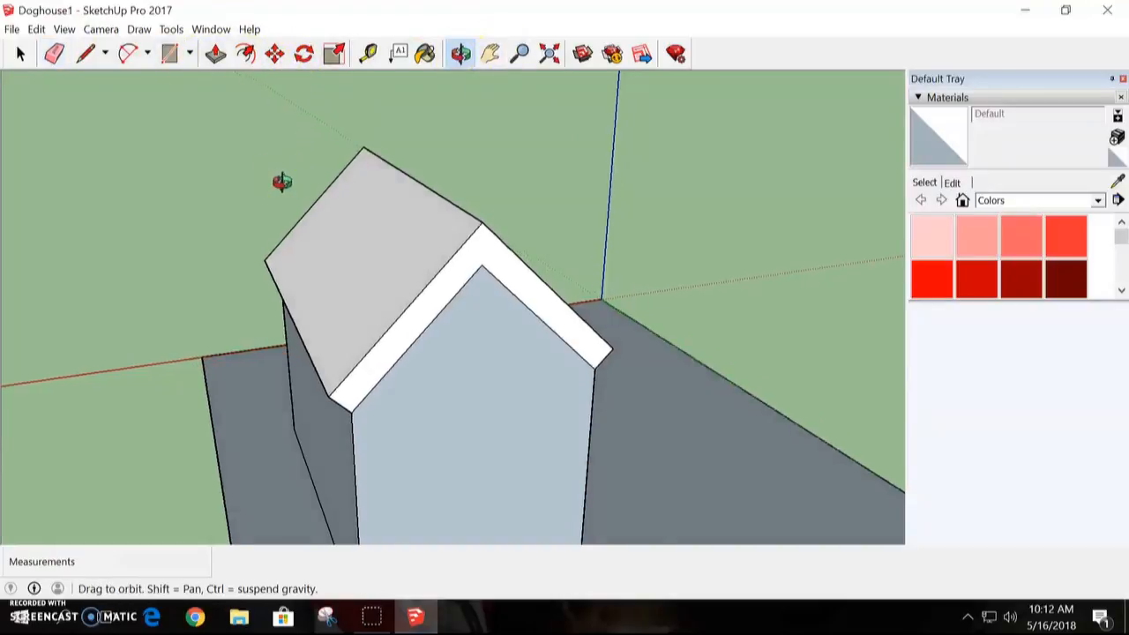
{"action": "left_click_drag", "start_coordinate": [279, 181], "coordinate": [765, 217]}
{"action": "left_click_drag", "start_coordinate": [261, 312], "coordinate": [383, 270]}
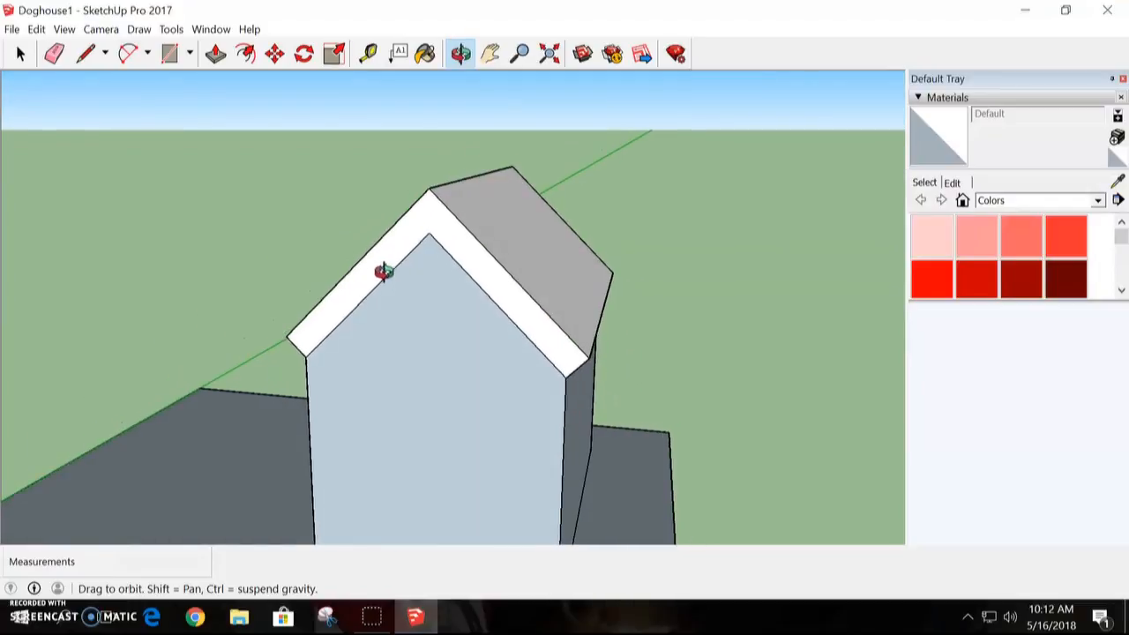
{"action": "left_click_drag", "start_coordinate": [475, 305], "coordinate": [471, 302]}
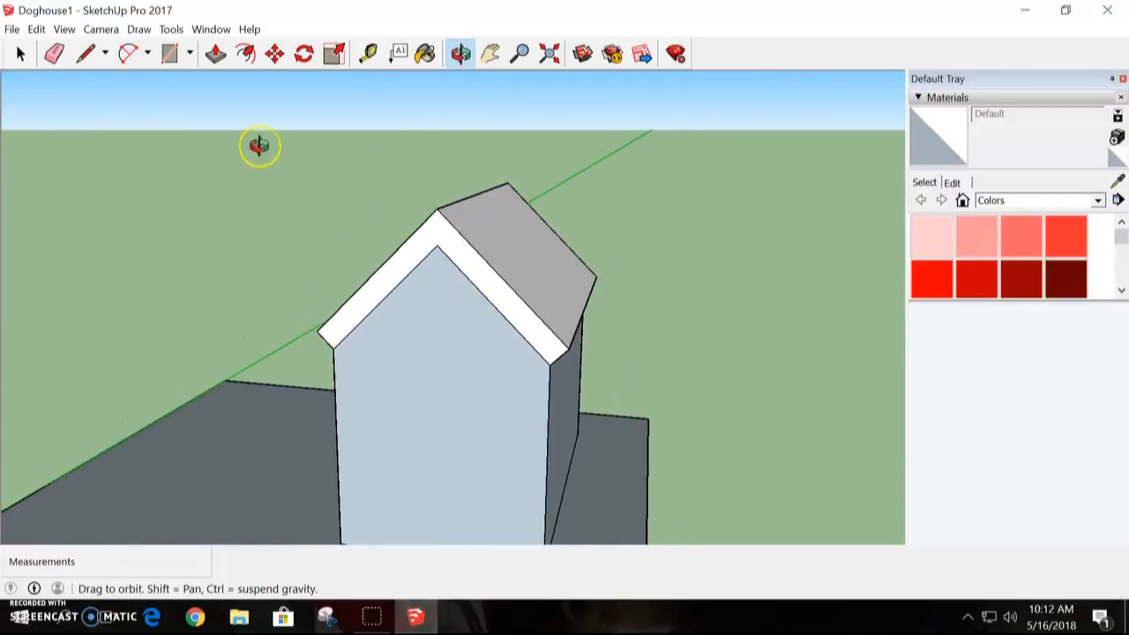
{"action": "left_click", "coordinate": [216, 56]}
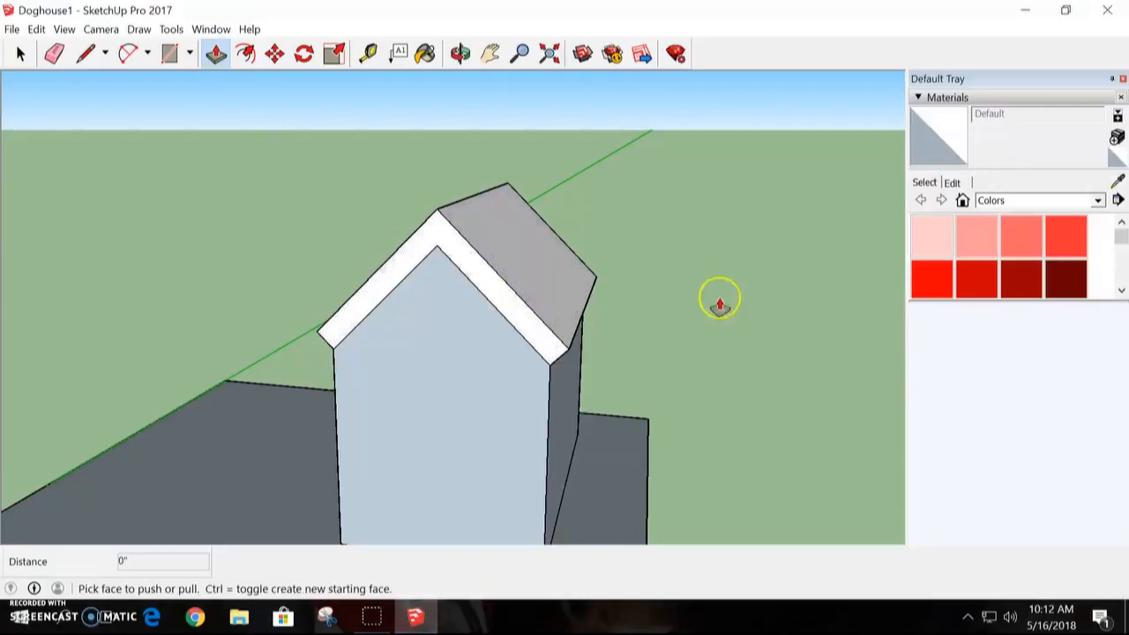
{"action": "left_click", "coordinate": [460, 53]}
{"action": "left_click_drag", "start_coordinate": [603, 373], "coordinate": [438, 334]}
{"action": "left_click", "coordinate": [216, 55]}
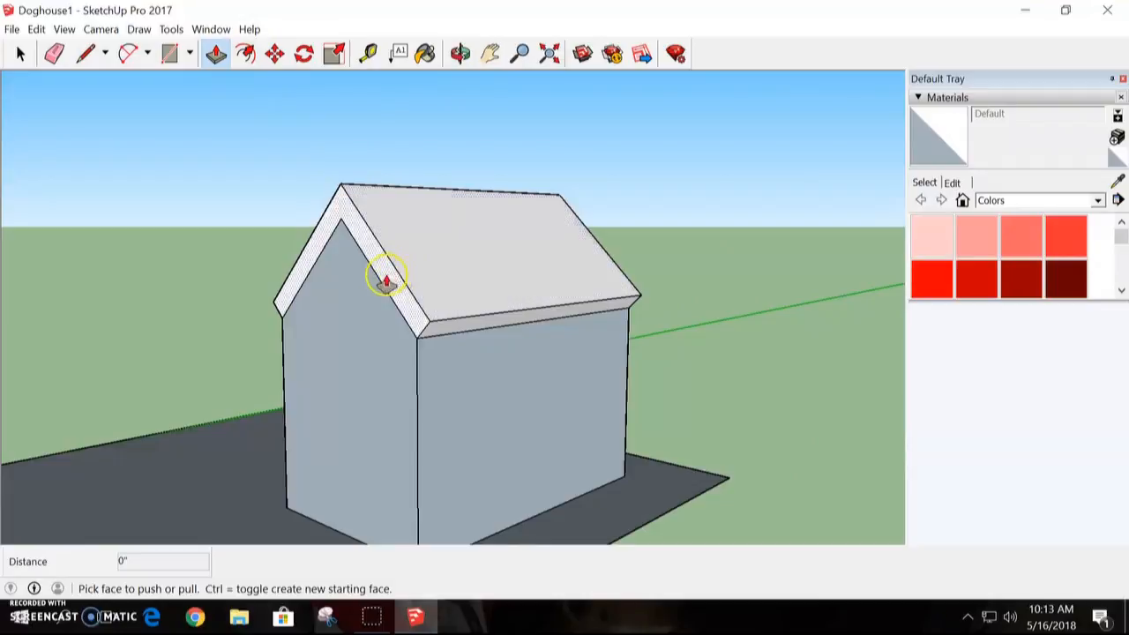
{"action": "left_click", "coordinate": [384, 281]}
{"action": "left_click", "coordinate": [374, 282]}
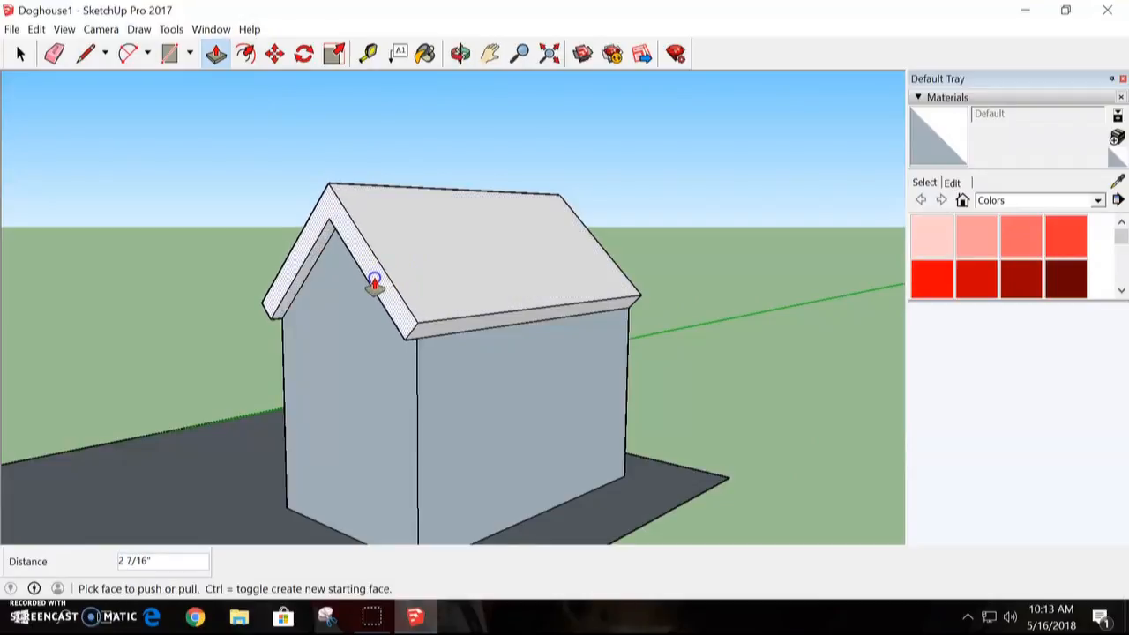
{"action": "type", "text": "4"}
{"action": "key", "text": "Return"}
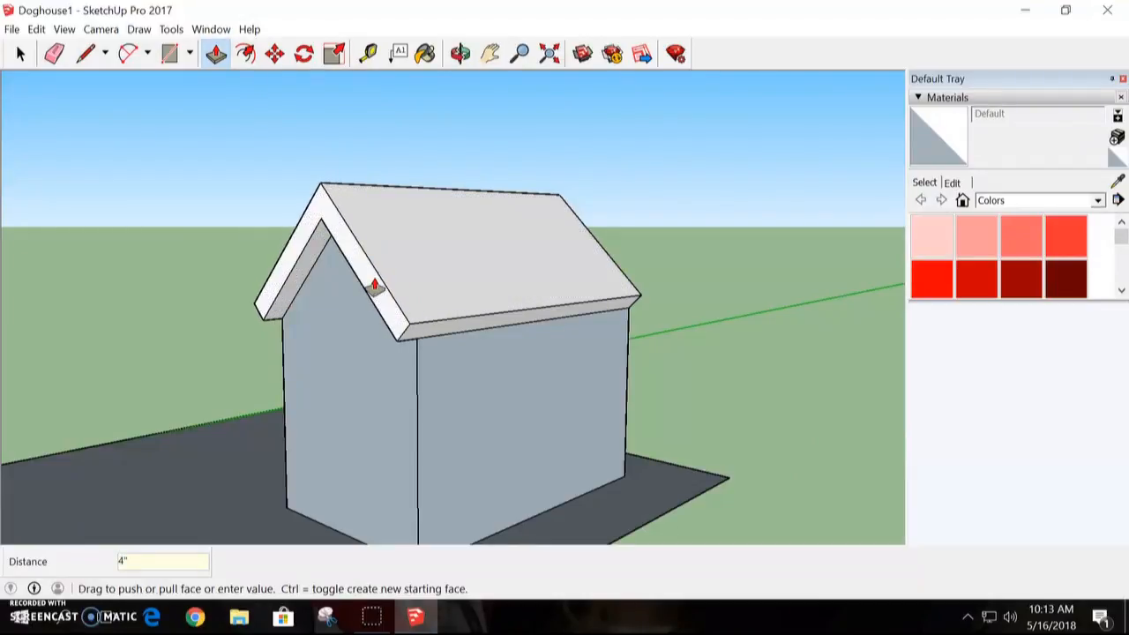
{"action": "left_click", "coordinate": [449, 328]}
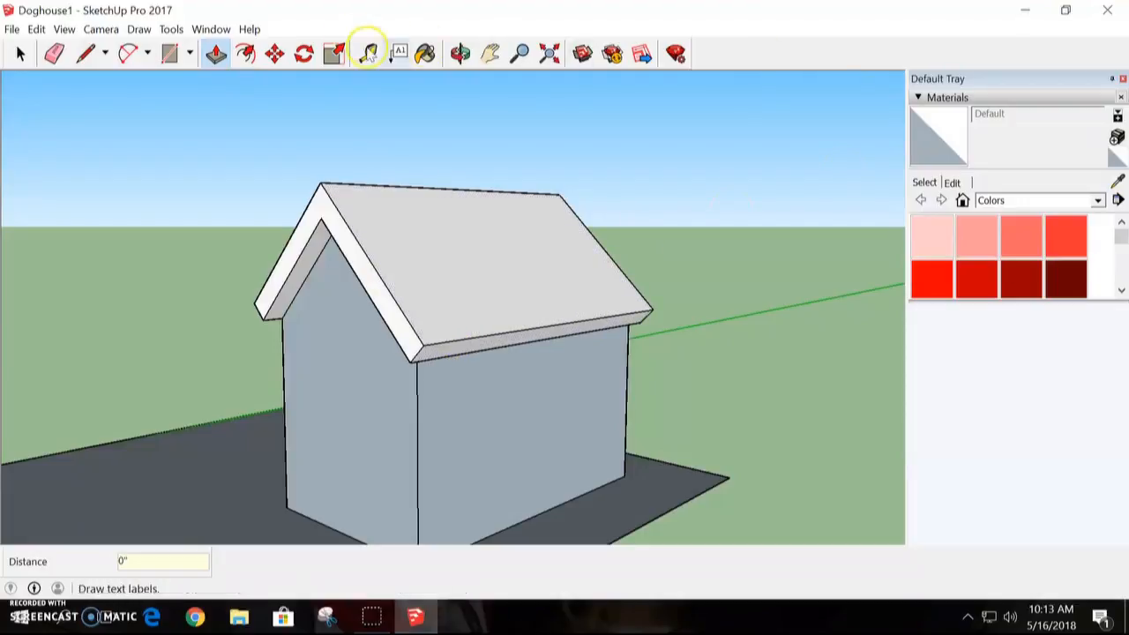
Push/Pull the rear gable face of the roof and the eave facing the green axis outward by the same 4"
{"action": "left_click", "coordinate": [460, 53]}
{"action": "left_click_drag", "start_coordinate": [681, 214], "coordinate": [300, 256]}
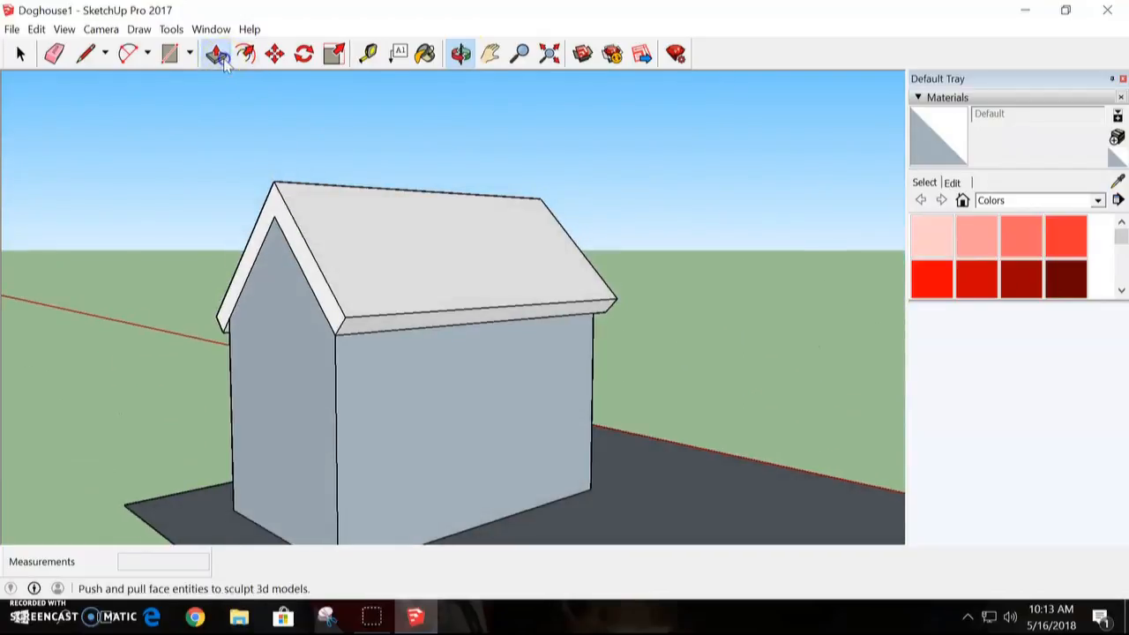
{"action": "left_click", "coordinate": [215, 53]}
{"action": "left_click", "coordinate": [285, 215]}
{"action": "left_click", "coordinate": [287, 232]}
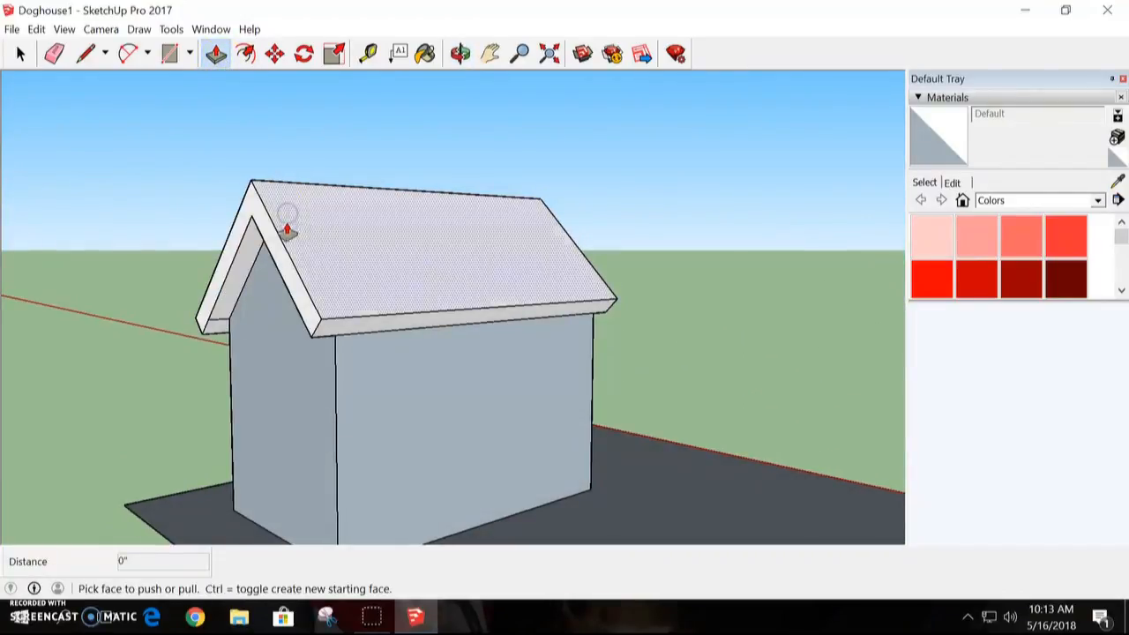
{"action": "double_click", "coordinate": [356, 328]}
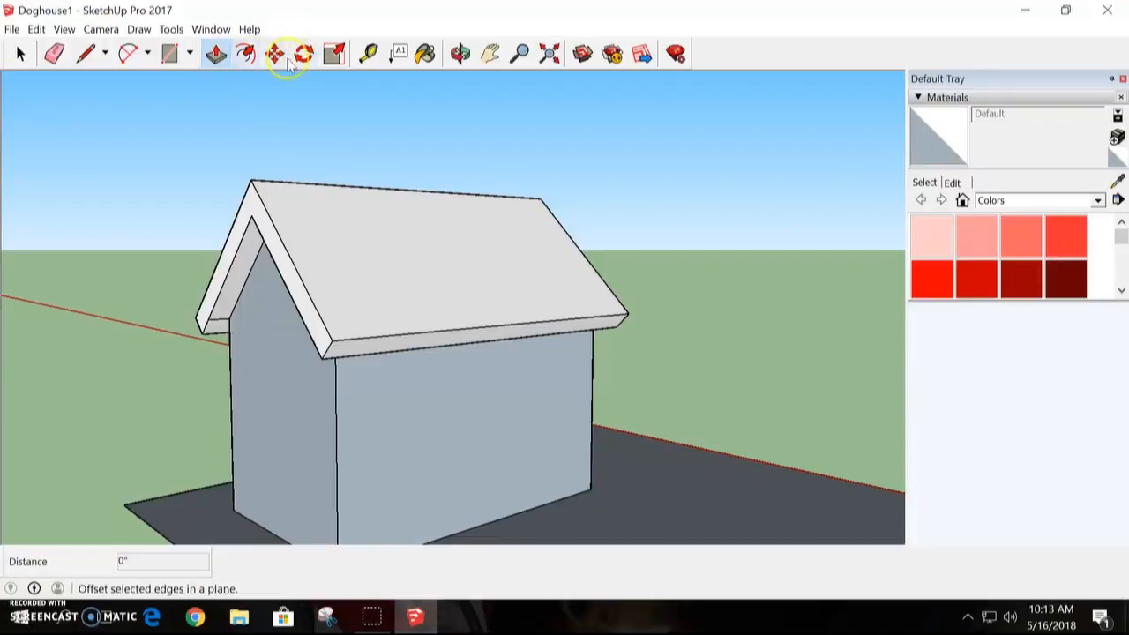
Draw a doorway outline with lines, about 1' 10" wide and 1' 11 1/4" high, centred at the base of the front wall
{"action": "left_click", "coordinate": [461, 53]}
{"action": "left_click_drag", "start_coordinate": [630, 182], "coordinate": [577, 462]}
{"action": "left_click_drag", "start_coordinate": [468, 340], "coordinate": [302, 361]}
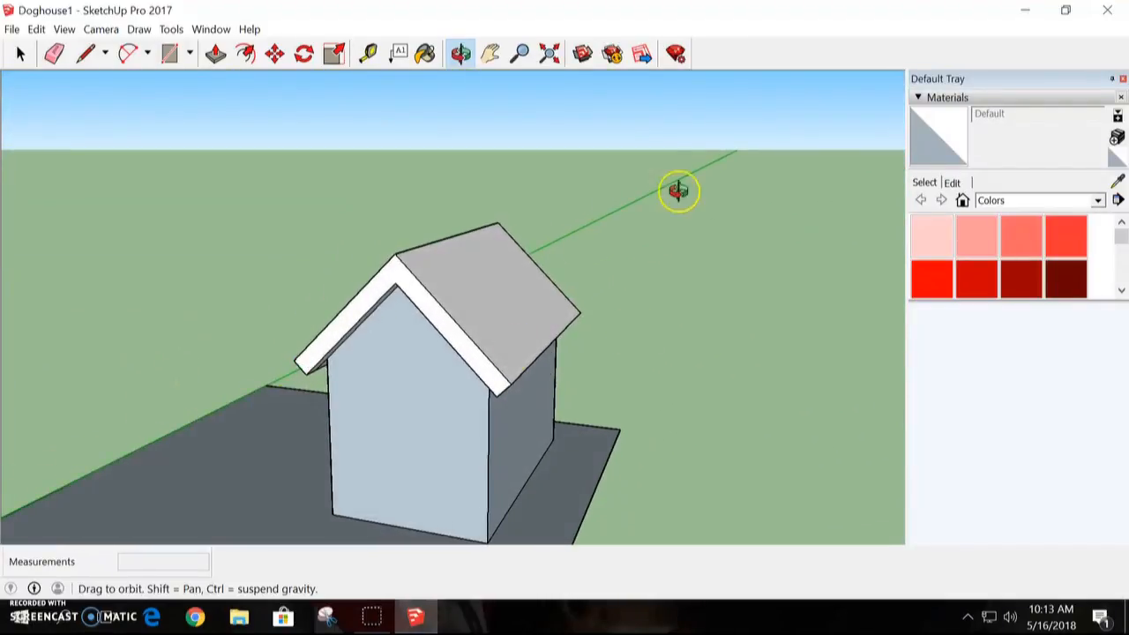
{"action": "left_click", "coordinate": [490, 54]}
{"action": "left_click_drag", "start_coordinate": [439, 317], "coordinate": [550, 227]}
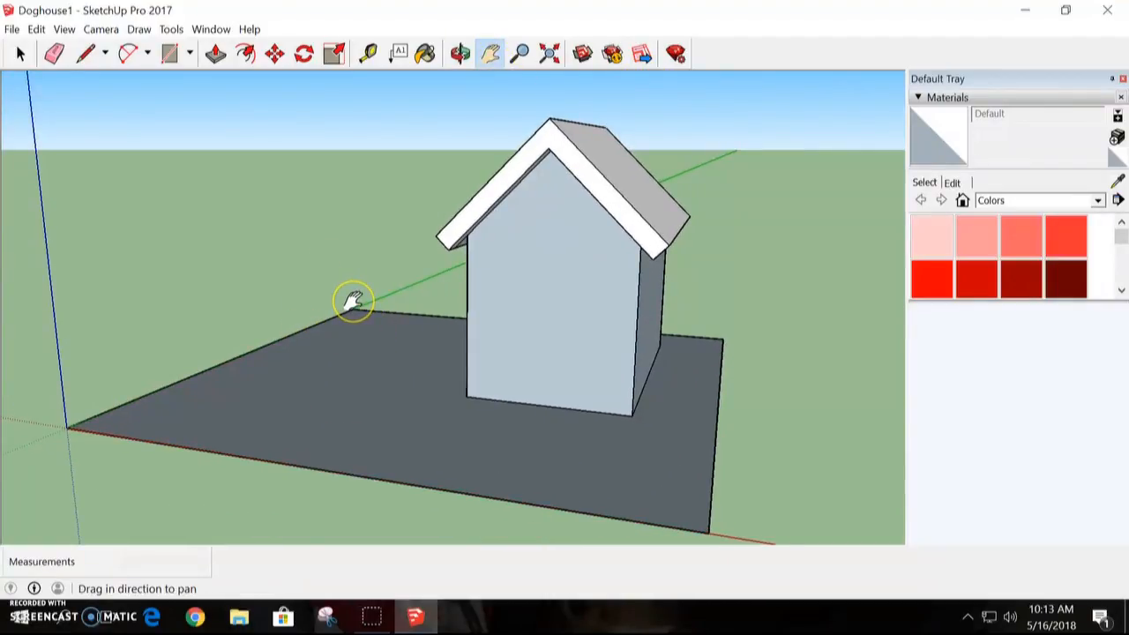
{"action": "left_click_drag", "start_coordinate": [356, 328], "coordinate": [262, 335]}
{"action": "left_click", "coordinate": [459, 54]}
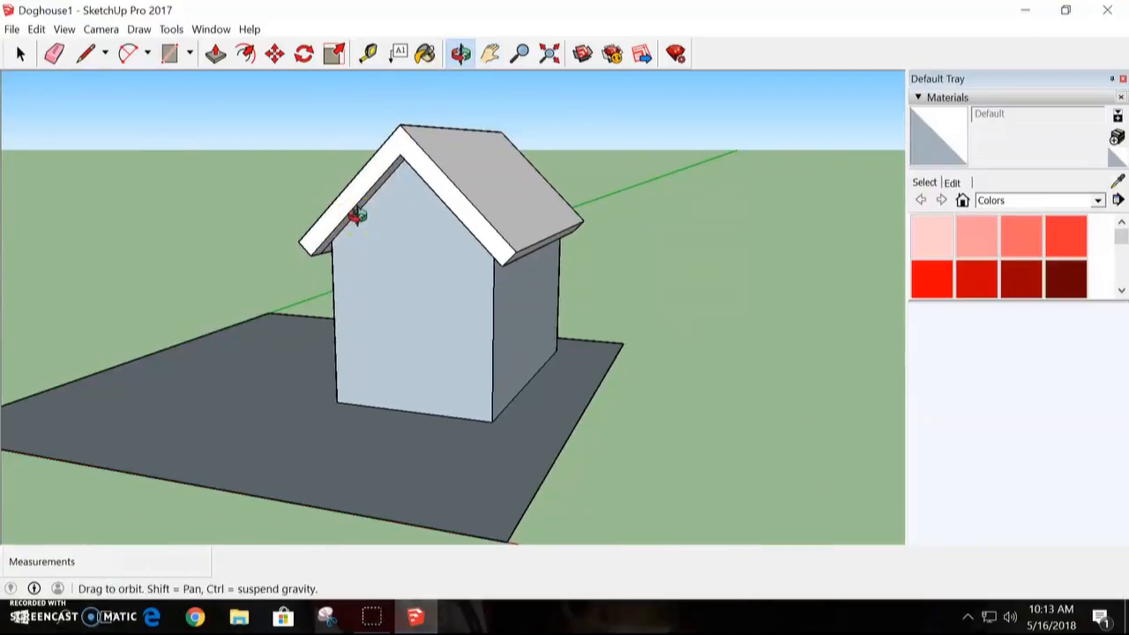
{"action": "left_click_drag", "start_coordinate": [358, 220], "coordinate": [451, 209]}
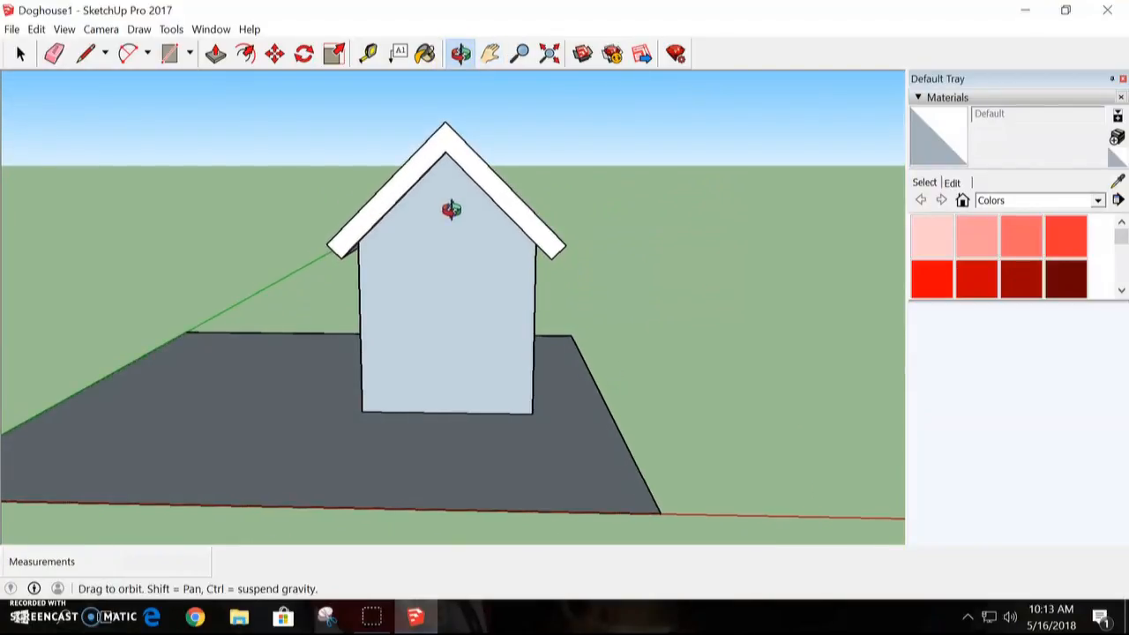
{"action": "left_click", "coordinate": [105, 54]}
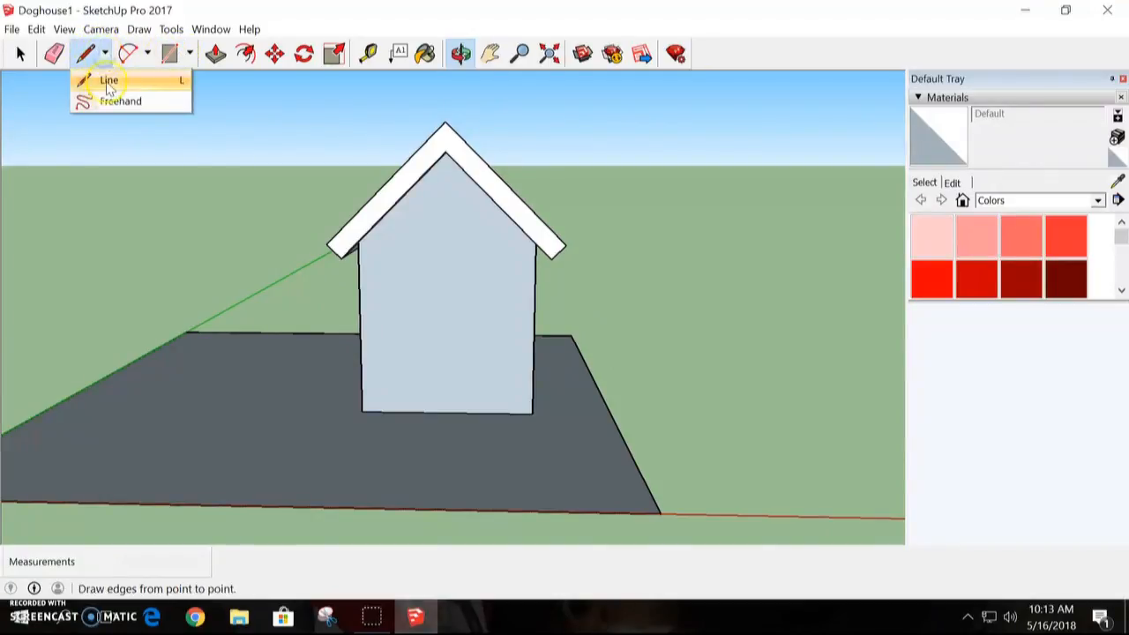
{"action": "left_click", "coordinate": [103, 80]}
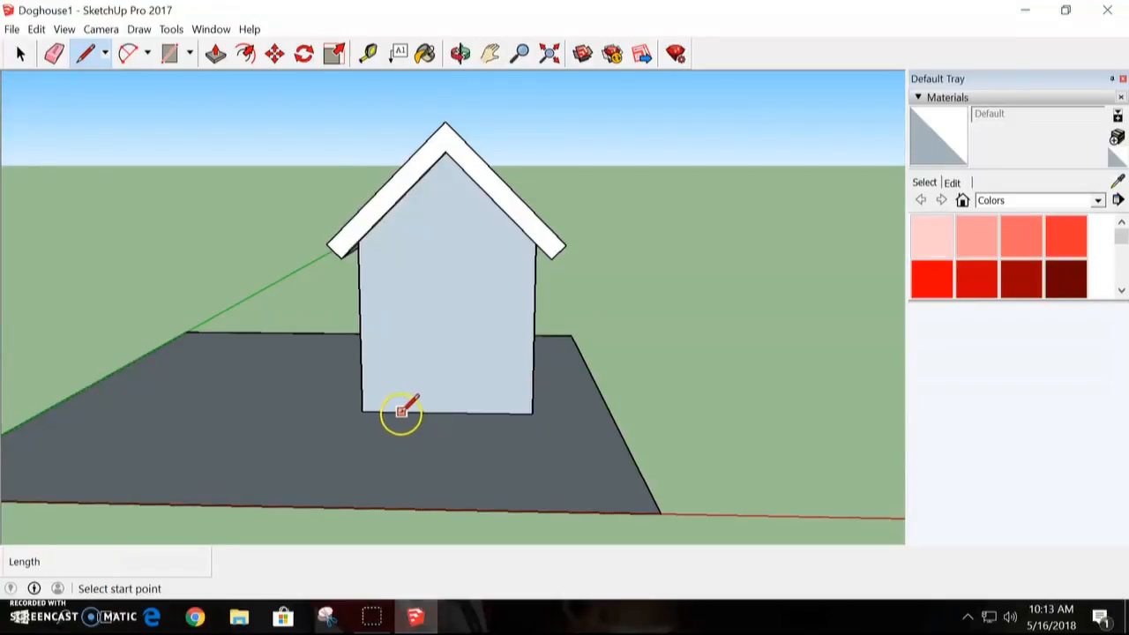
{"action": "left_click", "coordinate": [394, 411]}
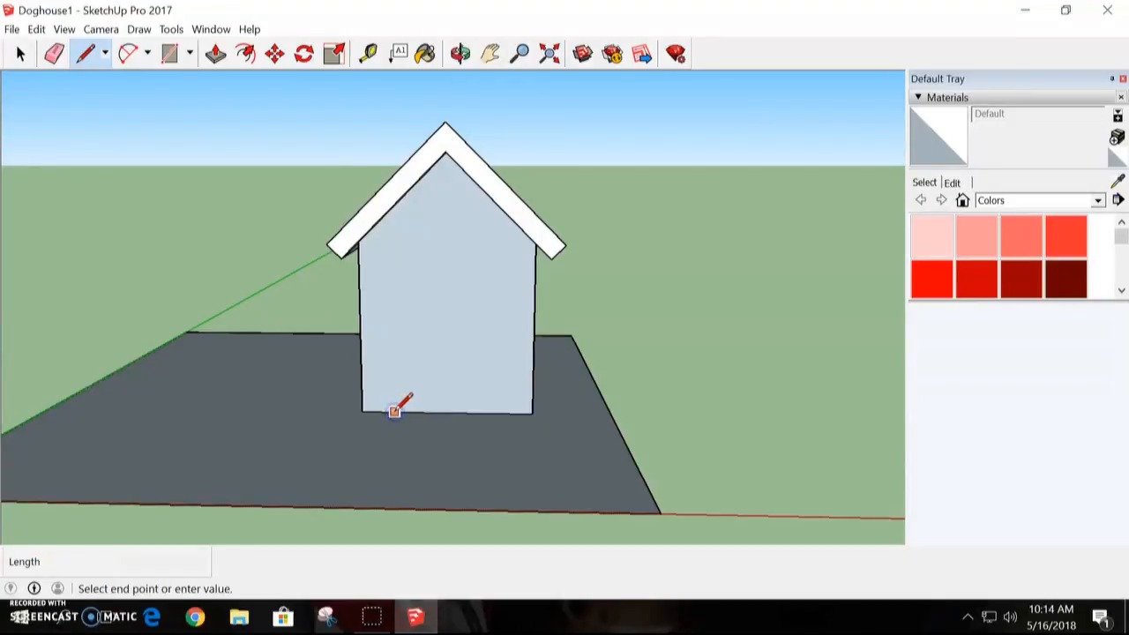
{"action": "left_click", "coordinate": [392, 307]}
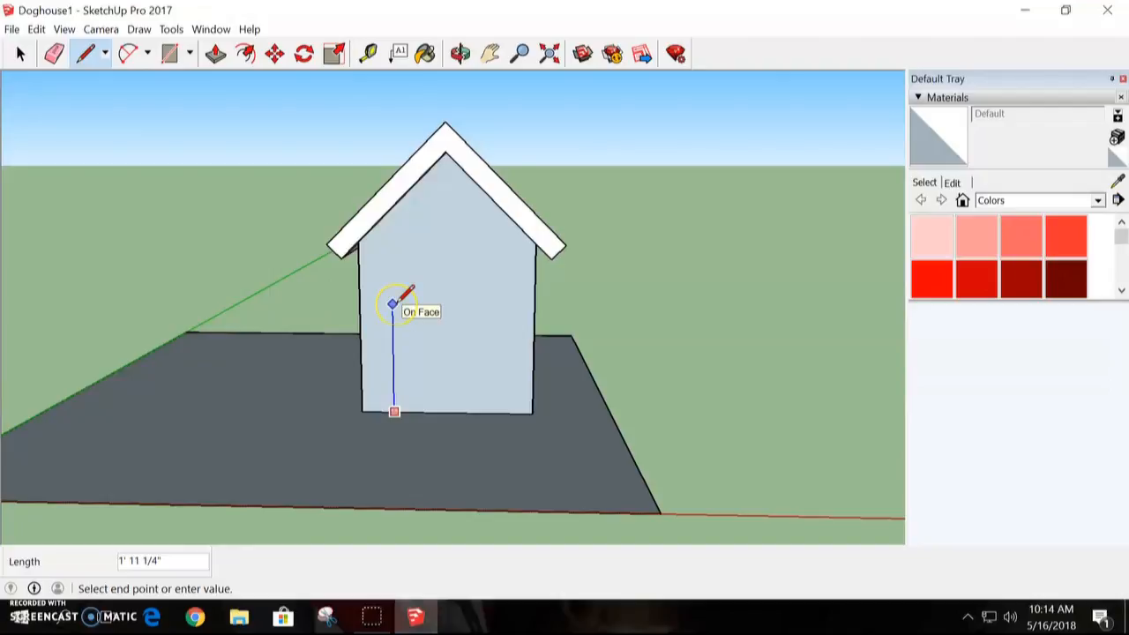
{"action": "left_click", "coordinate": [394, 303]}
{"action": "left_click", "coordinate": [509, 304]}
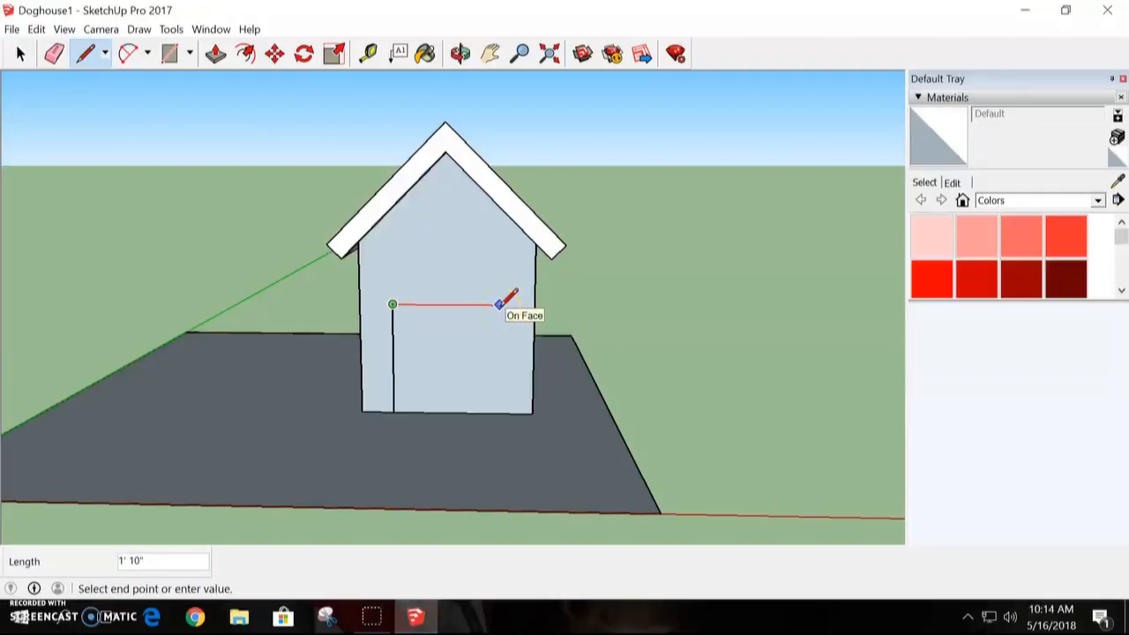
{"action": "left_click", "coordinate": [500, 305]}
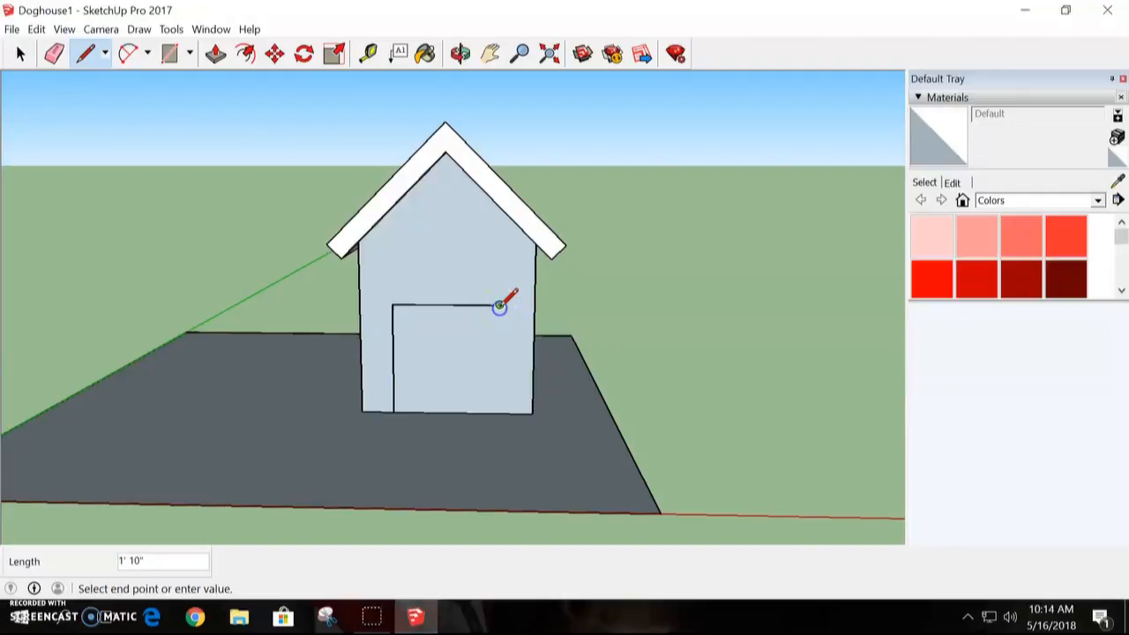
{"action": "left_click", "coordinate": [498, 413]}
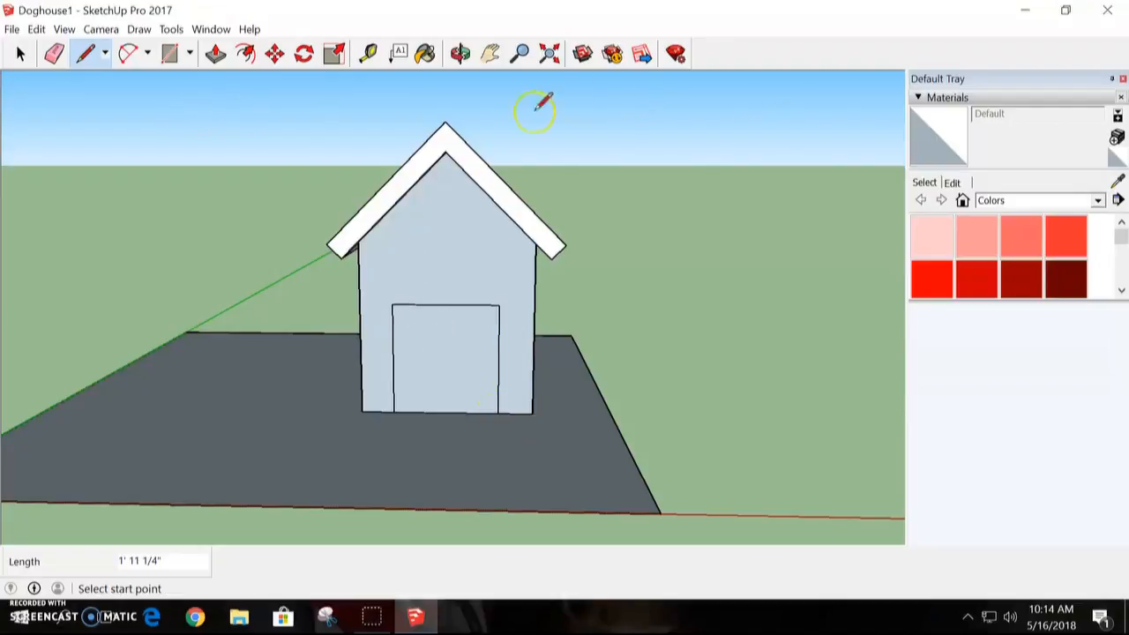
Draw a 2 Point Arc across the doorway's upper corners with an 11" bulge to form a semicircular arch
{"action": "left_click", "coordinate": [146, 53]}
{"action": "left_click", "coordinate": [189, 53]}
{"action": "left_click", "coordinate": [146, 54]}
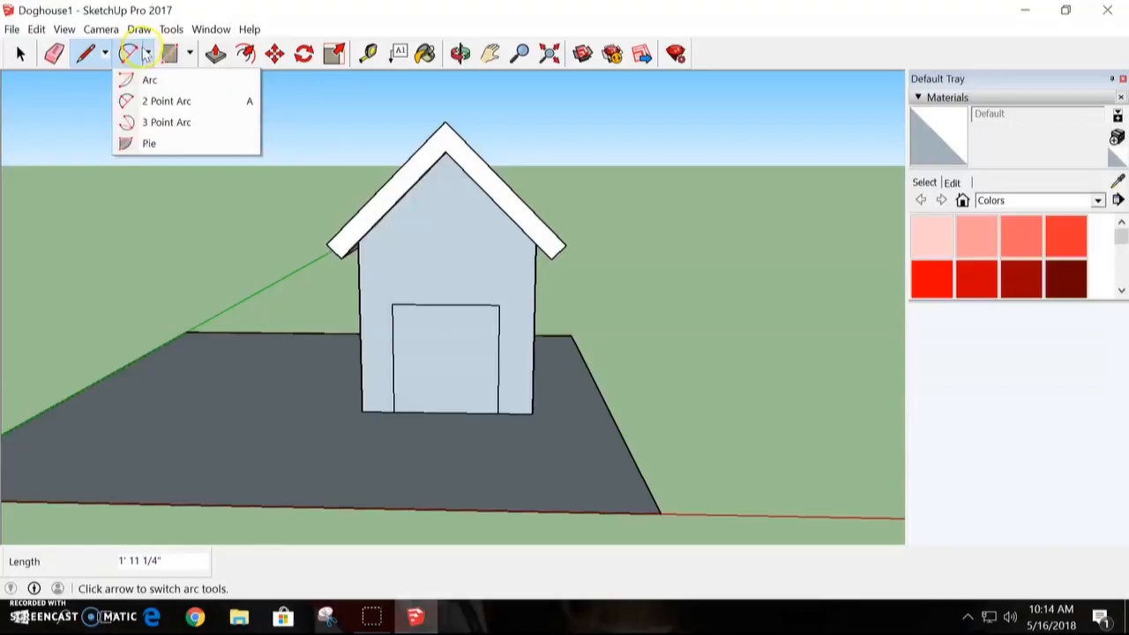
{"action": "left_click", "coordinate": [156, 103]}
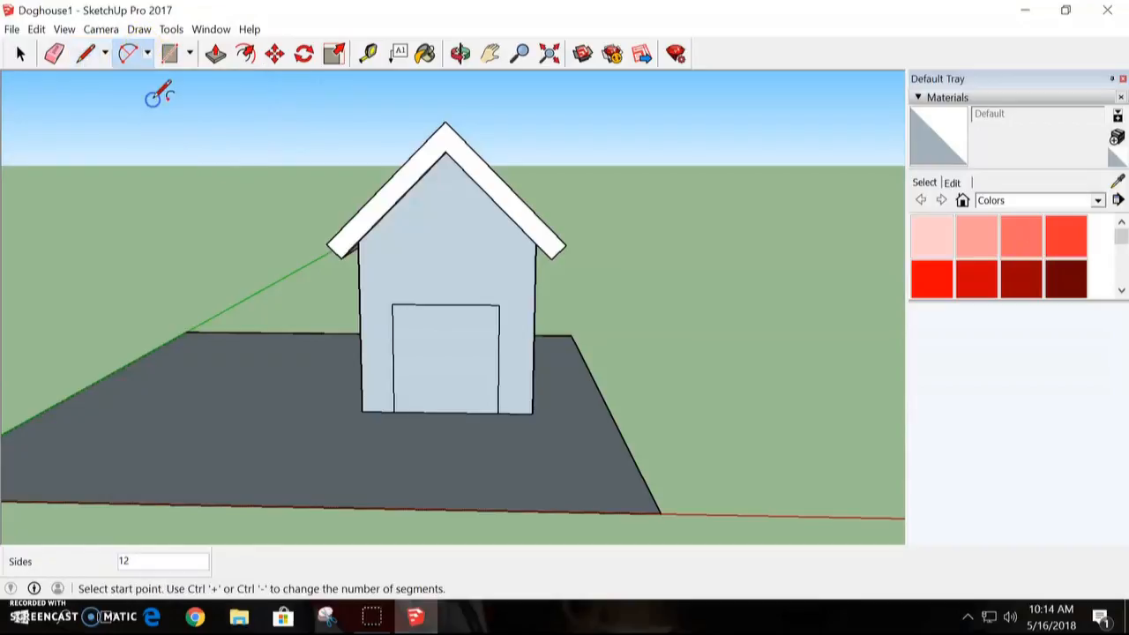
{"action": "left_click", "coordinate": [393, 305]}
{"action": "left_click_drag", "start_coordinate": [393, 305], "coordinate": [499, 305]}
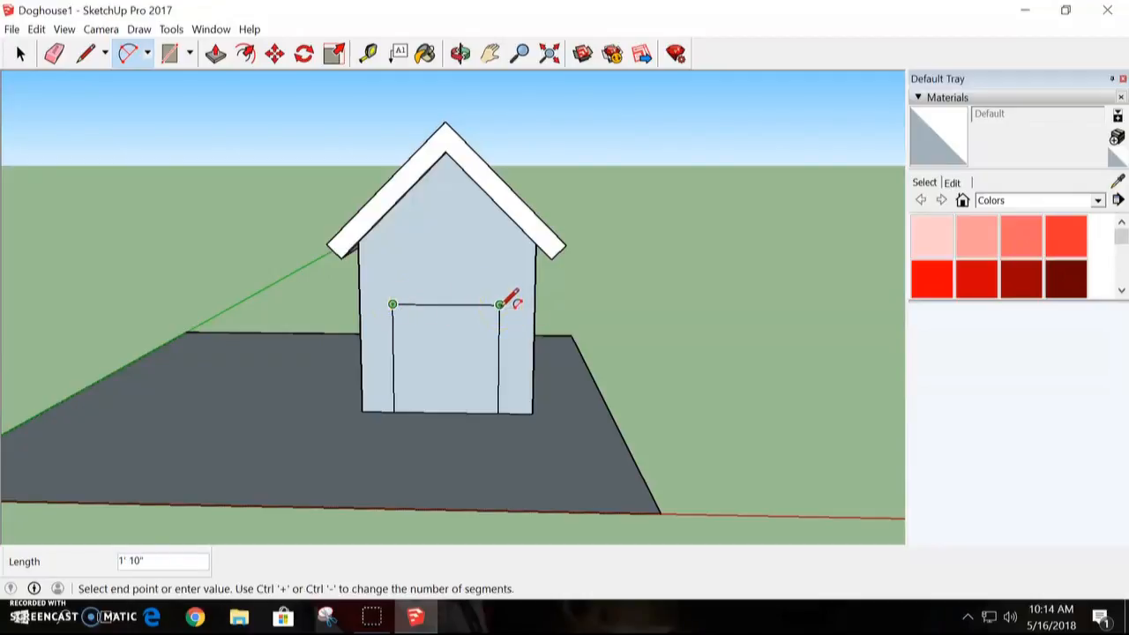
{"action": "left_click", "coordinate": [499, 305]}
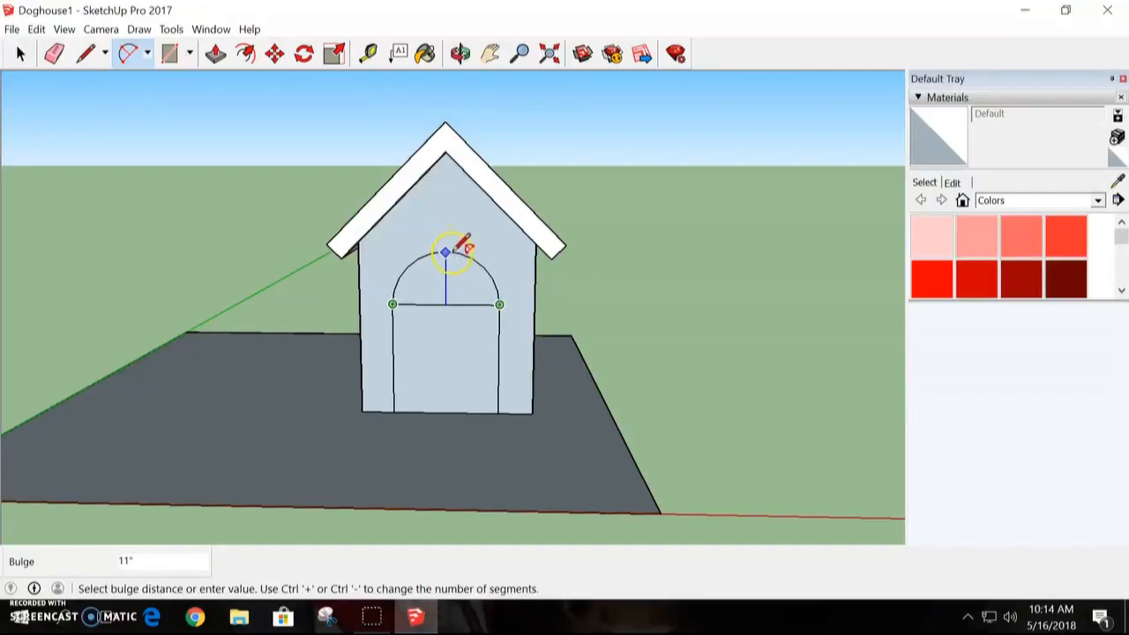
{"action": "left_click", "coordinate": [451, 256]}
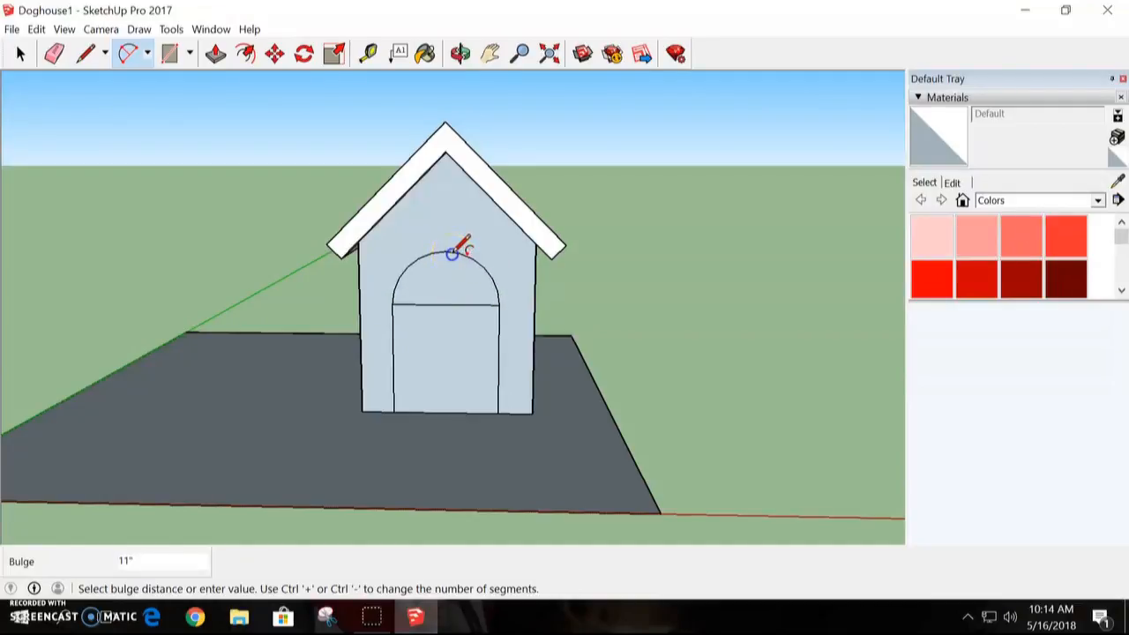
{"action": "left_click", "coordinate": [452, 254]}
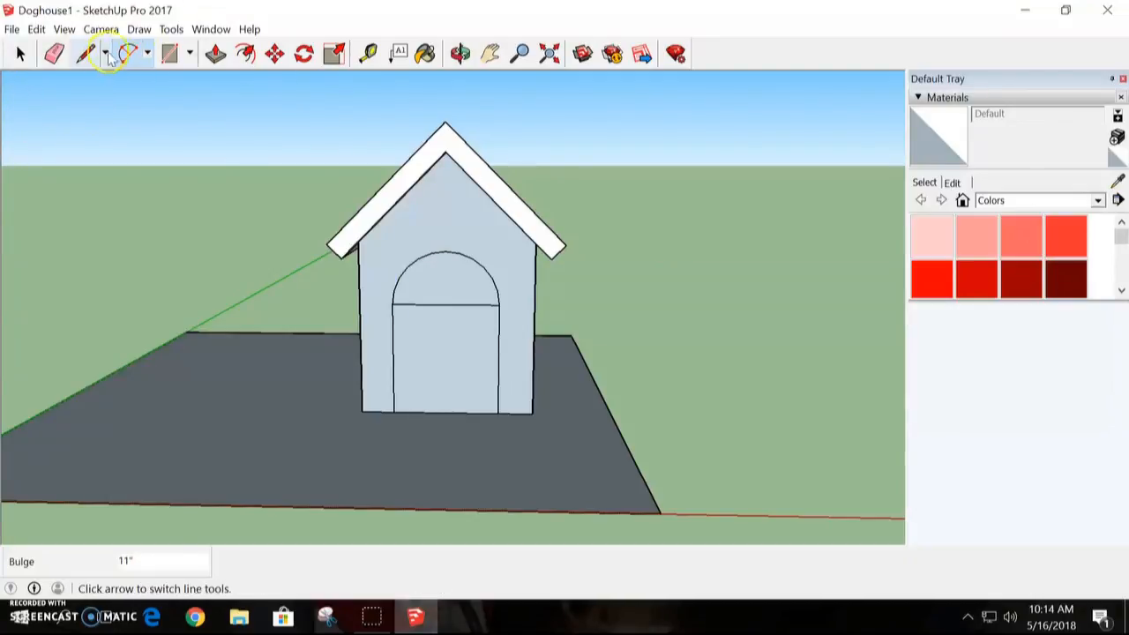
Push/Pull the doorway's rectangular face inward 4", and recess the arch face above it by the same depth
{"action": "left_click", "coordinate": [461, 53]}
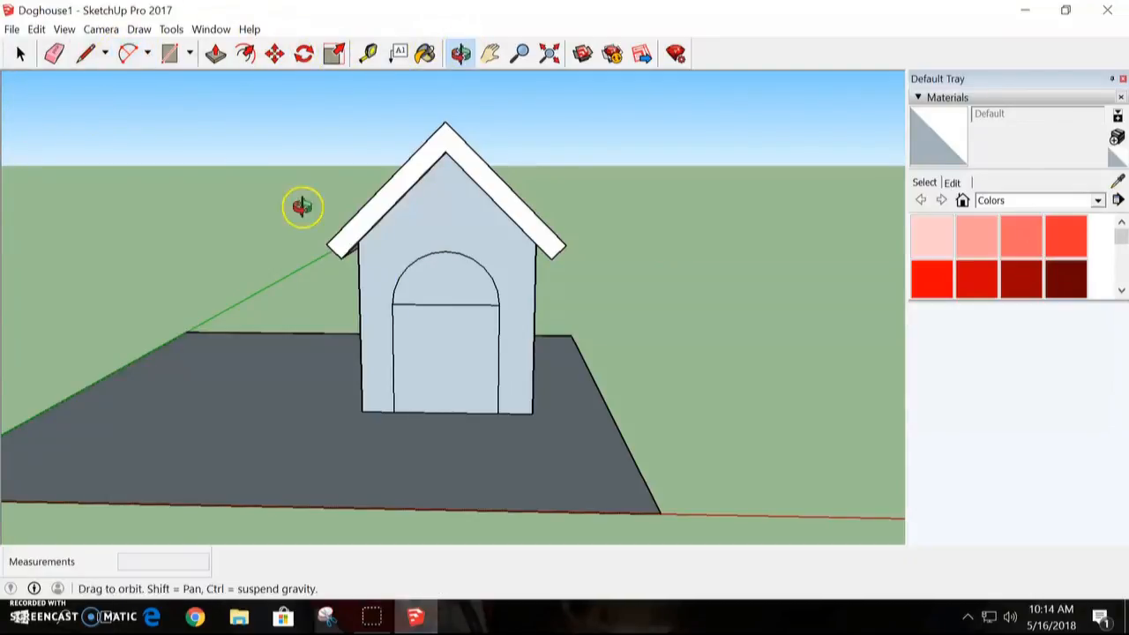
{"action": "left_click_drag", "start_coordinate": [303, 203], "coordinate": [484, 277]}
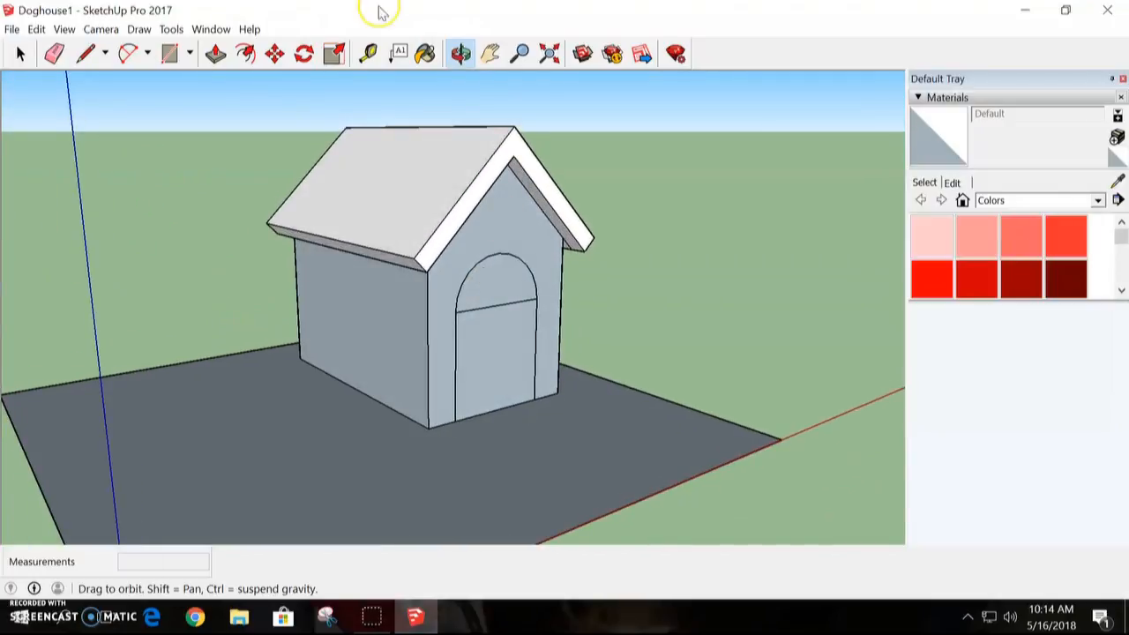
{"action": "left_click", "coordinate": [216, 53]}
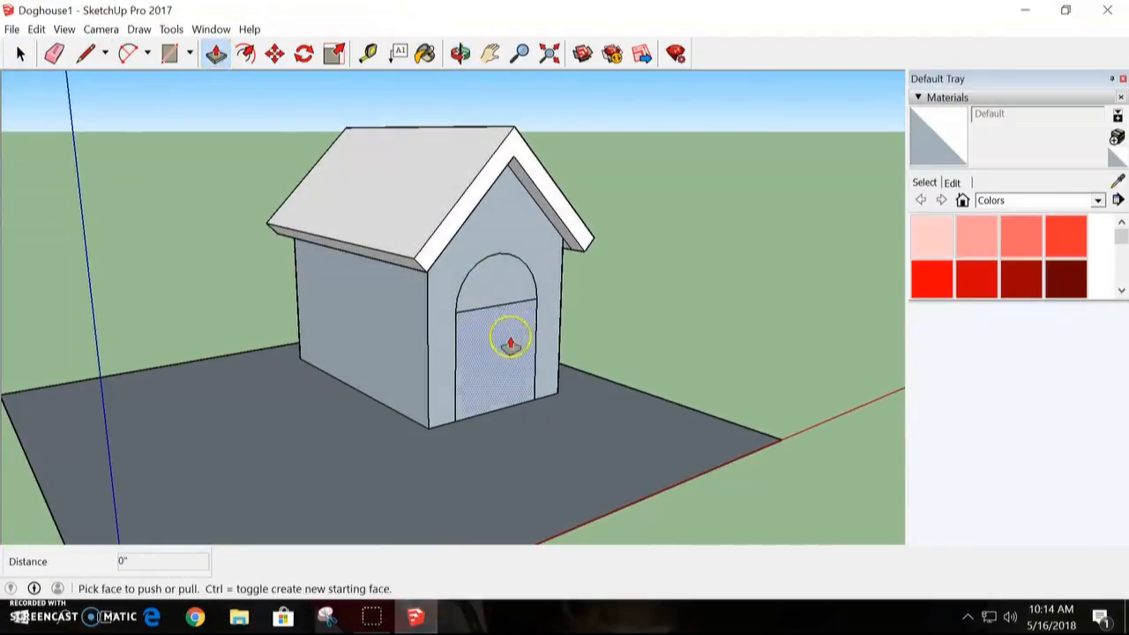
{"action": "left_click_drag", "start_coordinate": [501, 354], "coordinate": [495, 350]}
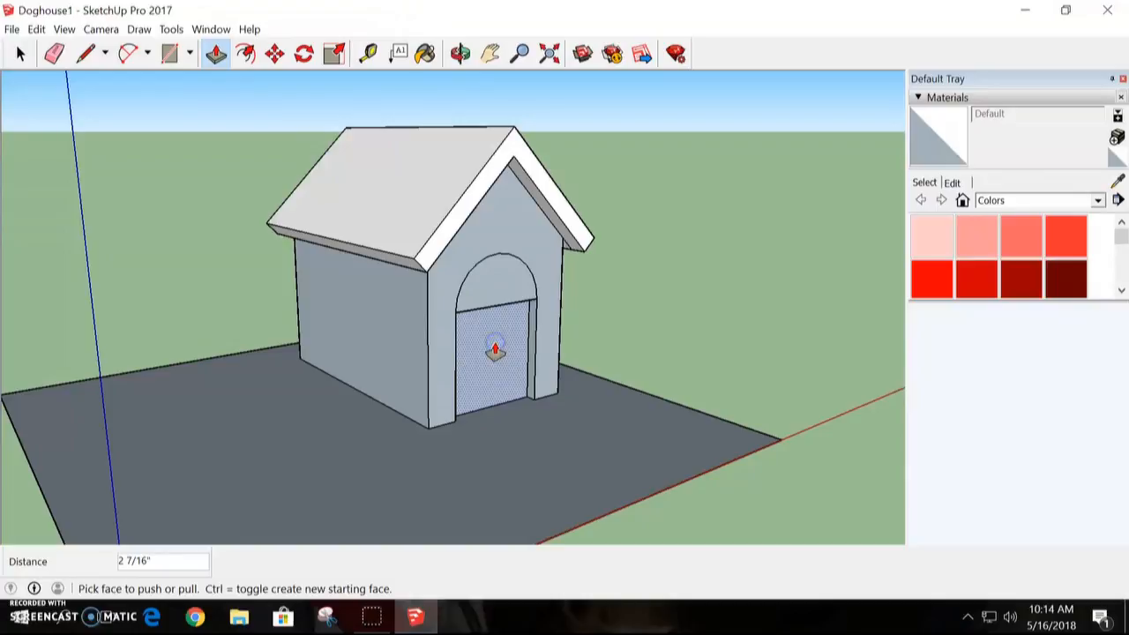
{"action": "key", "text": "Return"}
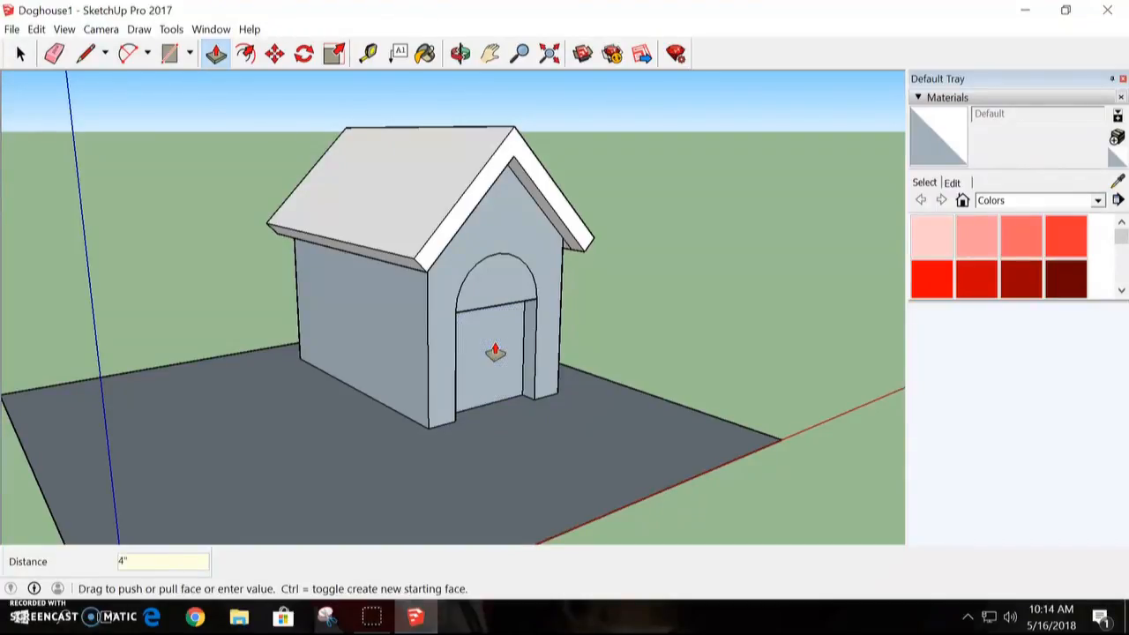
{"action": "double_click", "coordinate": [504, 291]}
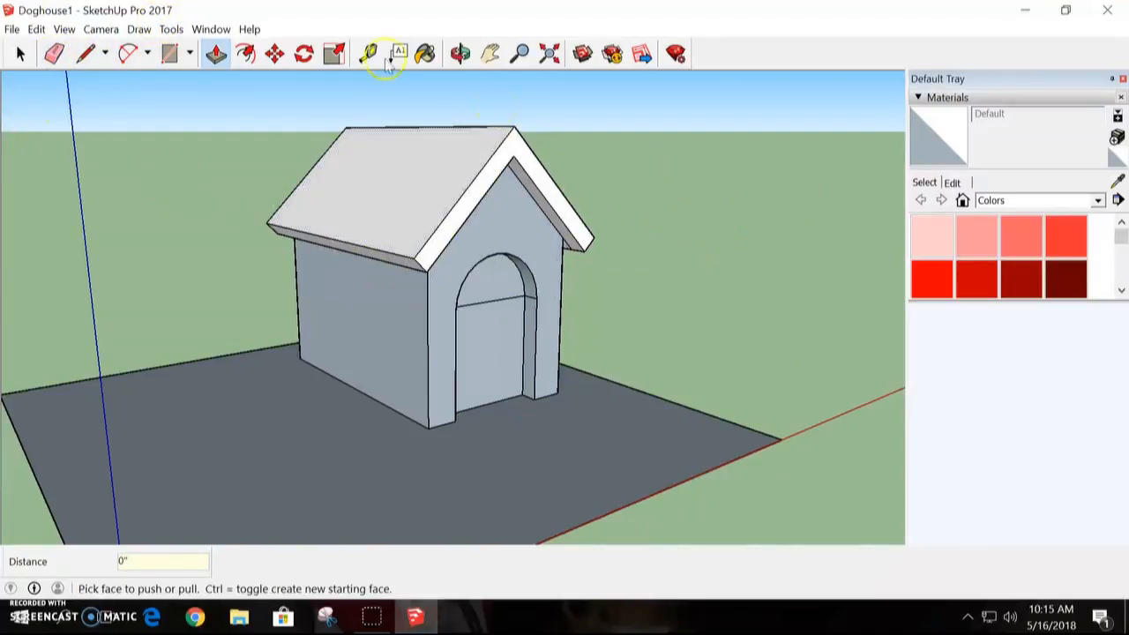
{"action": "left_click", "coordinate": [460, 53]}
{"action": "mouse_move", "coordinate": [696, 300]}
{"action": "left_mouse_down"}
{"action": "mouse_move", "coordinate": [352, 408]}
{"action": "mouse_move", "coordinate": [252, 257]}
{"action": "mouse_move", "coordinate": [285, 330]}
{"action": "mouse_move", "coordinate": [482, 323]}
{"action": "mouse_move", "coordinate": [434, 338]}
{"action": "mouse_move", "coordinate": [449, 334]}
{"action": "left_mouse_up"}
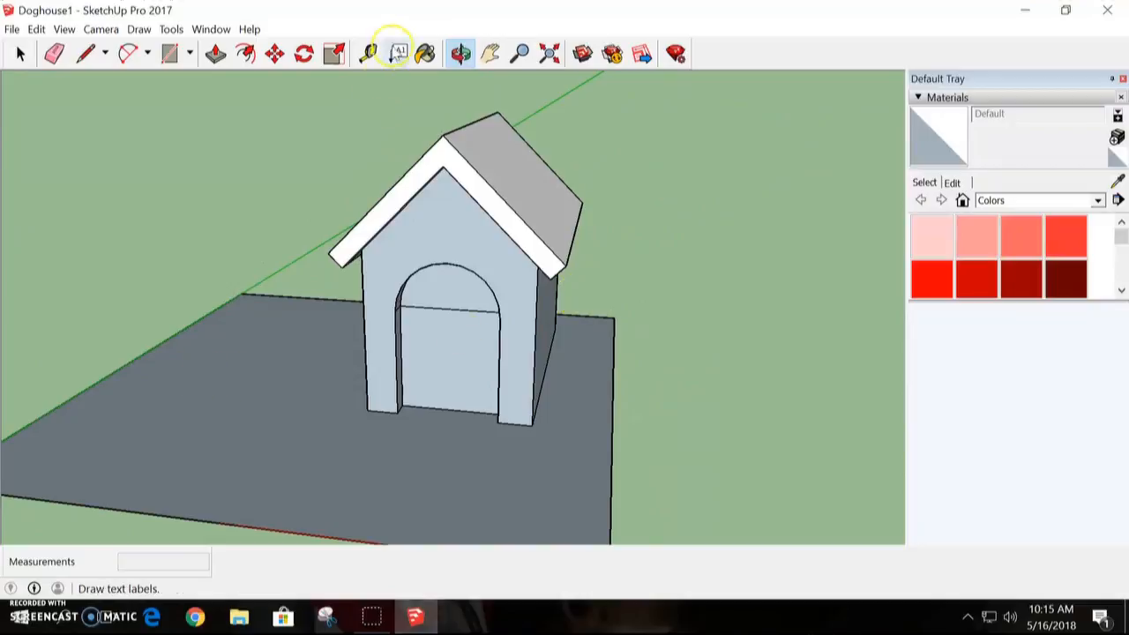
Paint both sloping roof faces with the Roofing Shingles GAF Estates material from the Roofing collection
{"action": "left_click", "coordinate": [423, 55]}
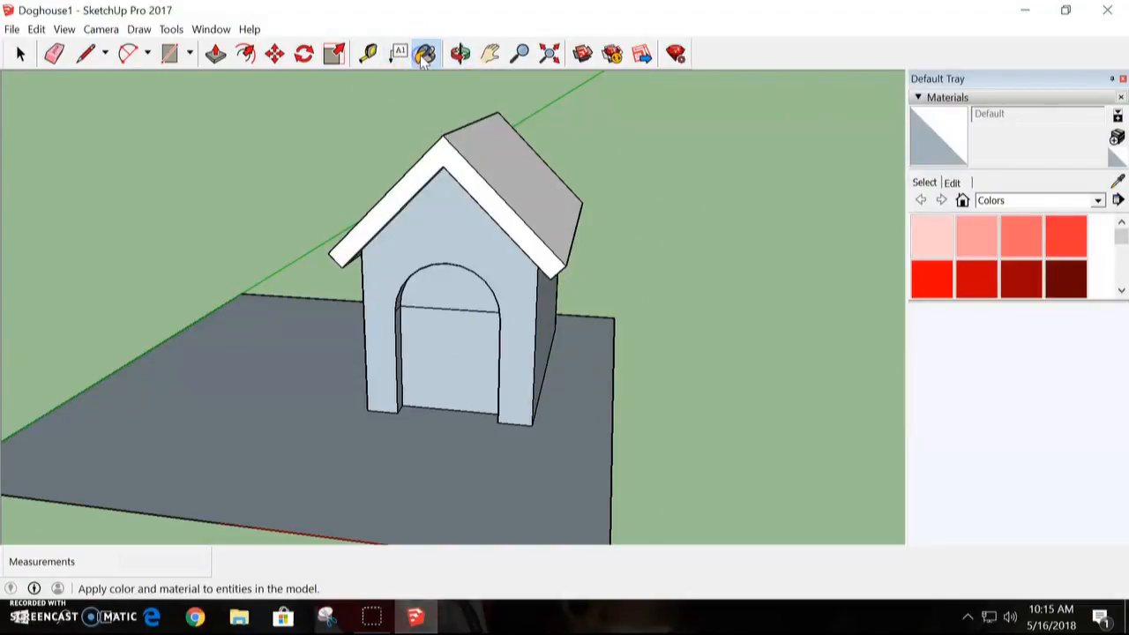
{"action": "left_click", "coordinate": [1098, 201]}
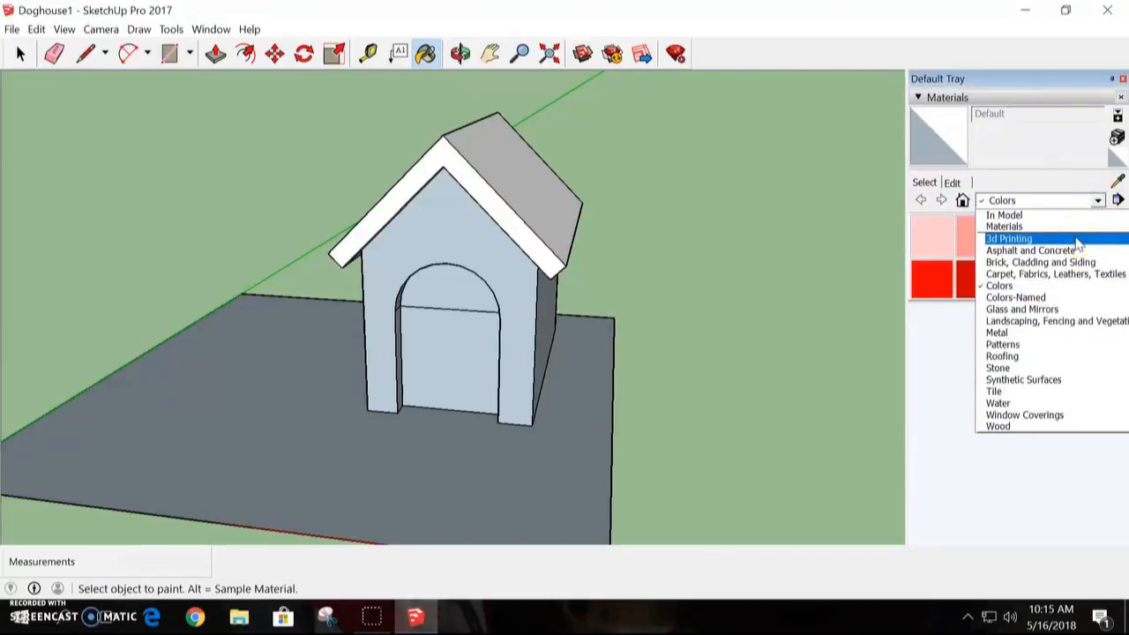
{"action": "left_click", "coordinate": [1025, 357]}
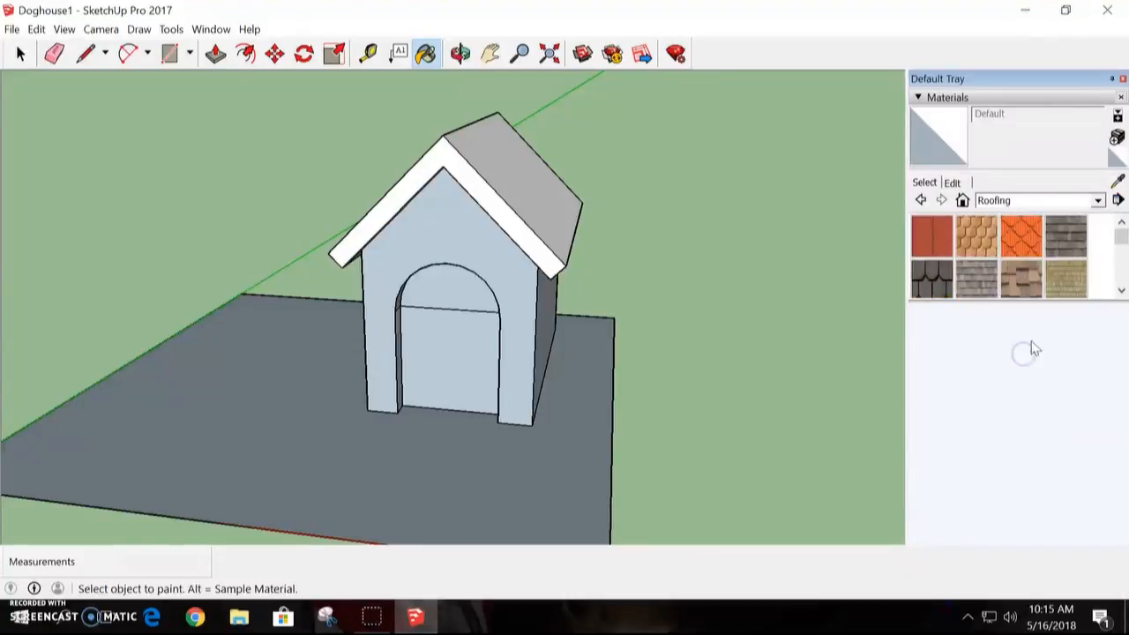
{"action": "left_click", "coordinate": [975, 282]}
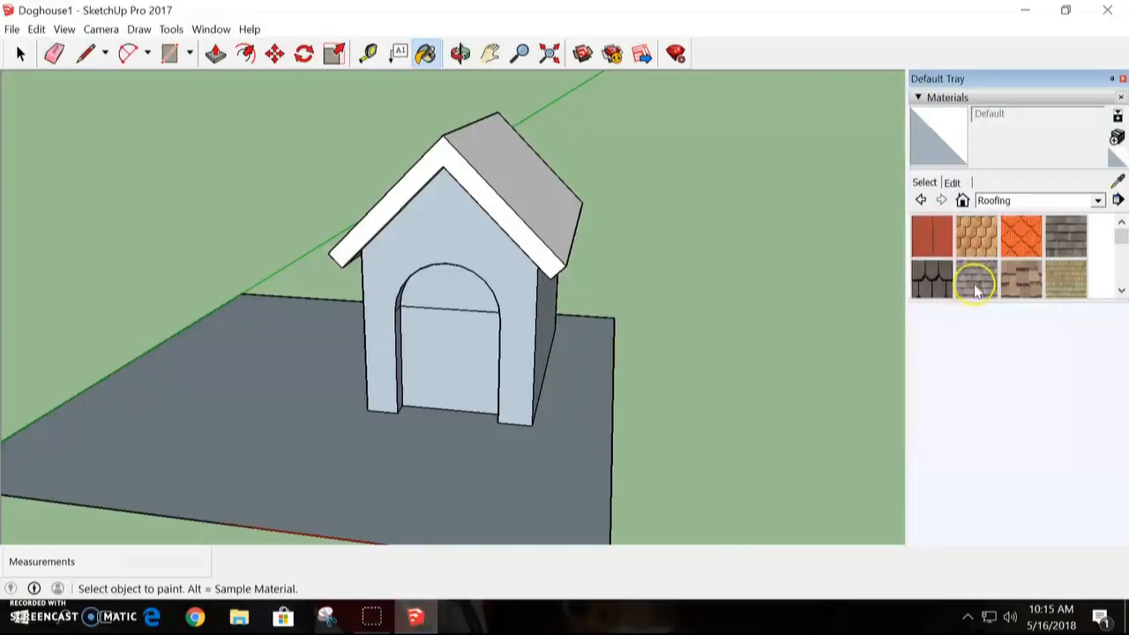
{"action": "left_click", "coordinate": [933, 278]}
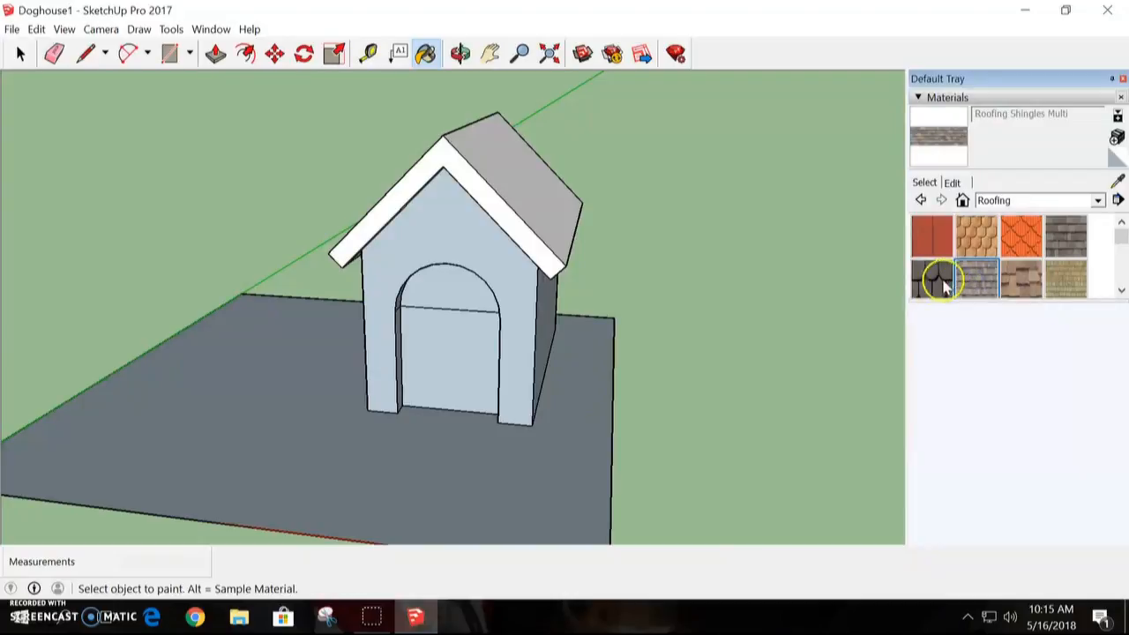
{"action": "left_click", "coordinate": [543, 196]}
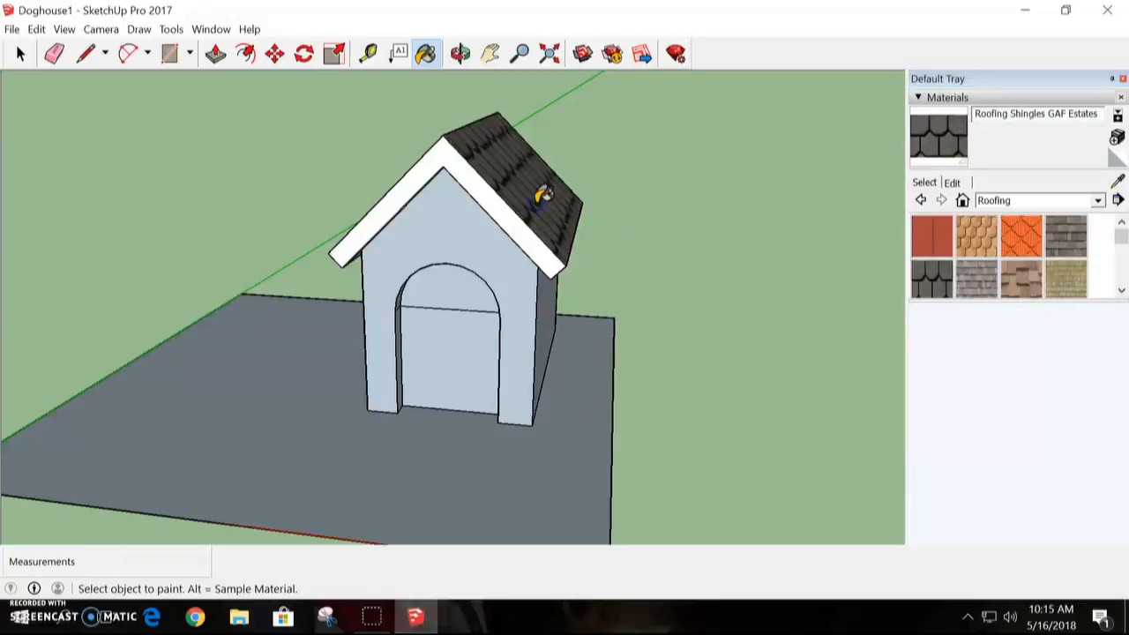
{"action": "left_click", "coordinate": [460, 53]}
{"action": "left_click_drag", "start_coordinate": [384, 182], "coordinate": [547, 219]}
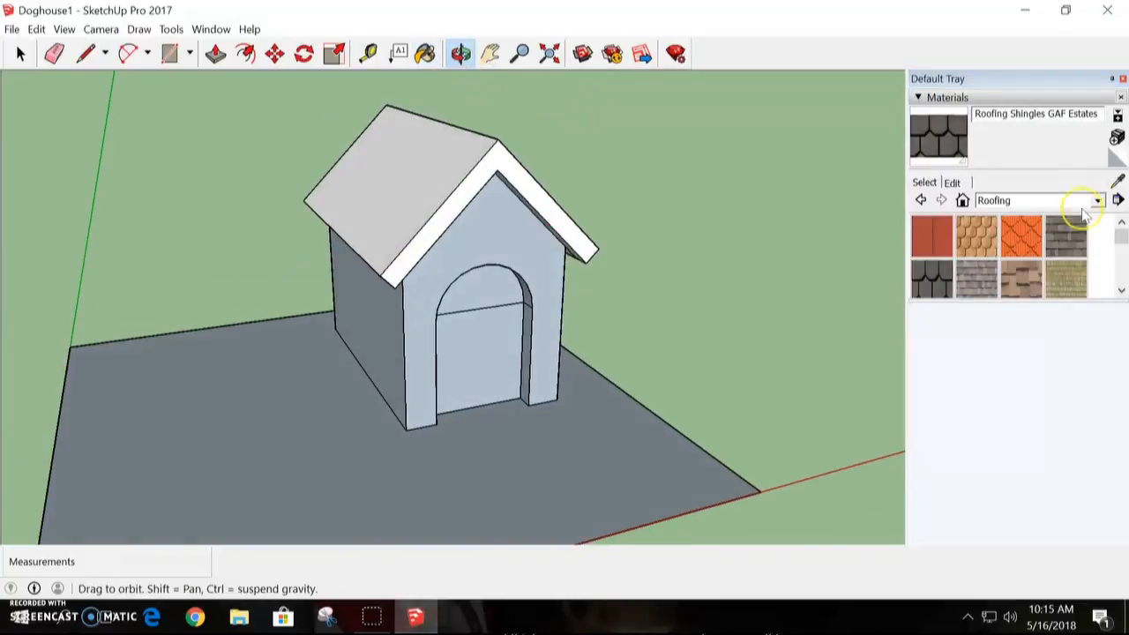
{"action": "left_click", "coordinate": [931, 279]}
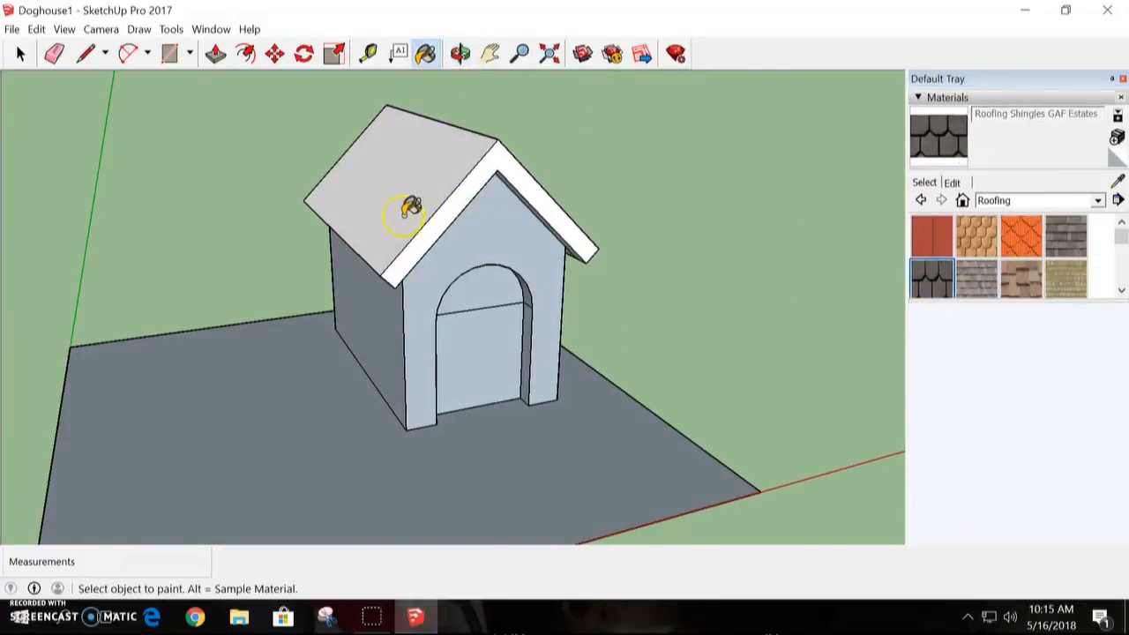
{"action": "left_click", "coordinate": [399, 187]}
Paint the front gable edge of the roof with Color C02 from the Colors collection
{"action": "left_click", "coordinate": [460, 52]}
{"action": "left_click_drag", "start_coordinate": [696, 325], "coordinate": [531, 298]}
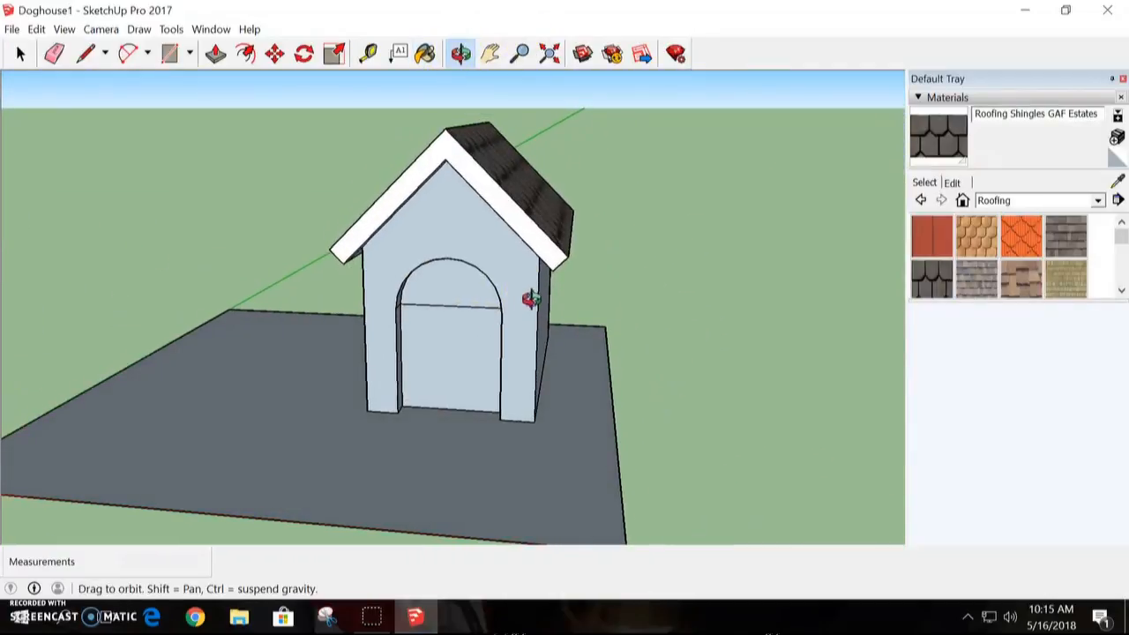
{"action": "left_click", "coordinate": [1099, 200]}
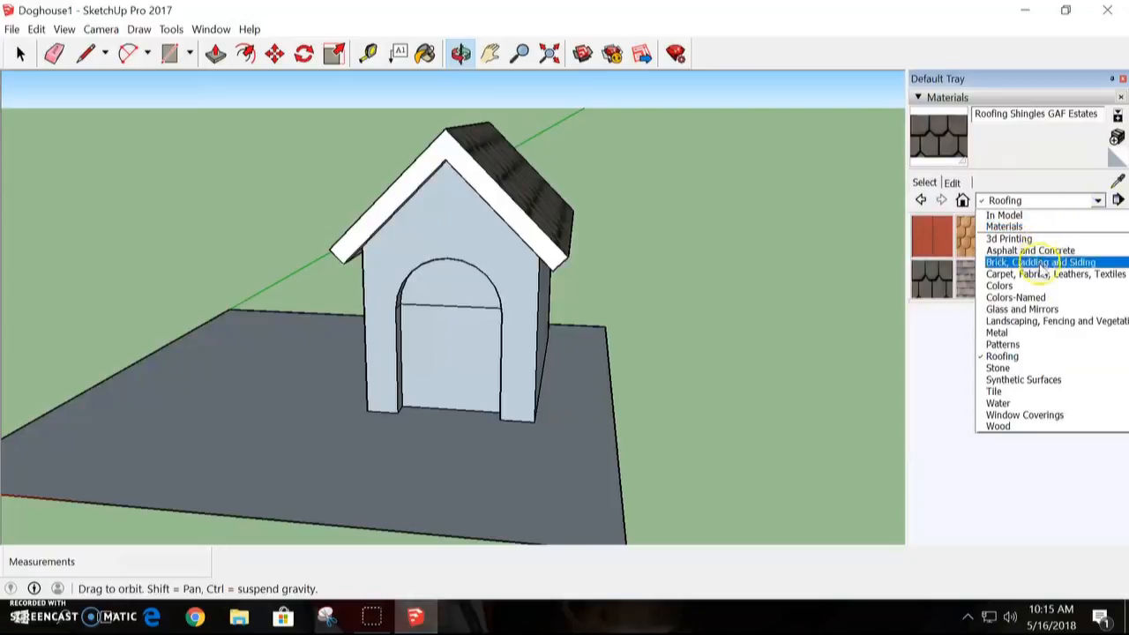
{"action": "left_click", "coordinate": [1041, 293]}
{"action": "scroll", "coordinate": [1050, 251], "scroll_direction": "down", "scroll_amount": 2}
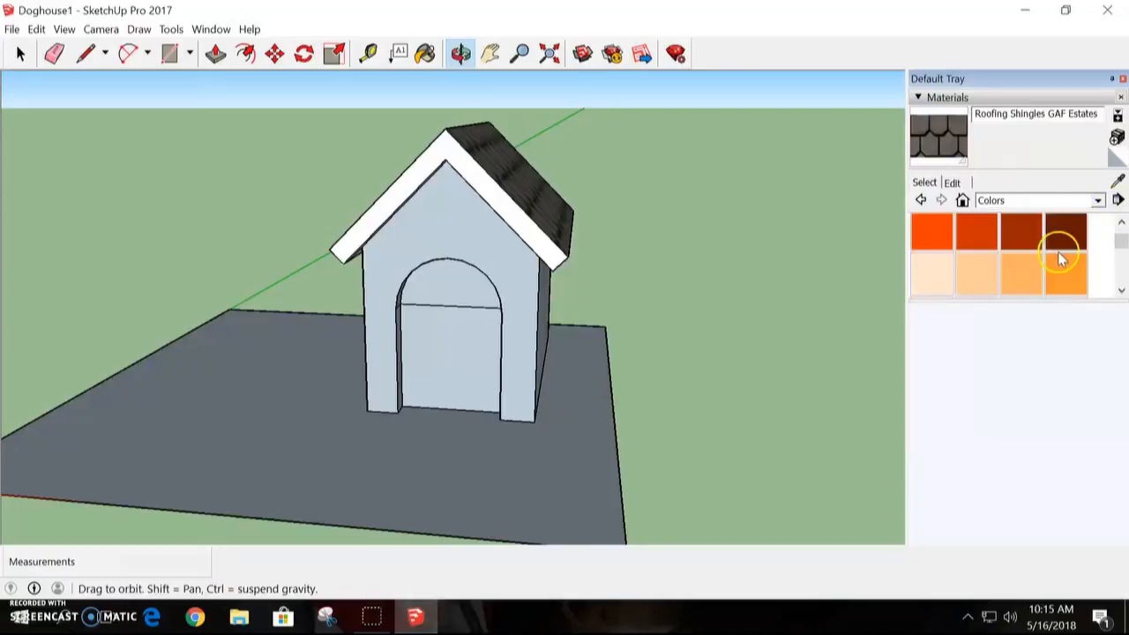
{"action": "left_click", "coordinate": [982, 278]}
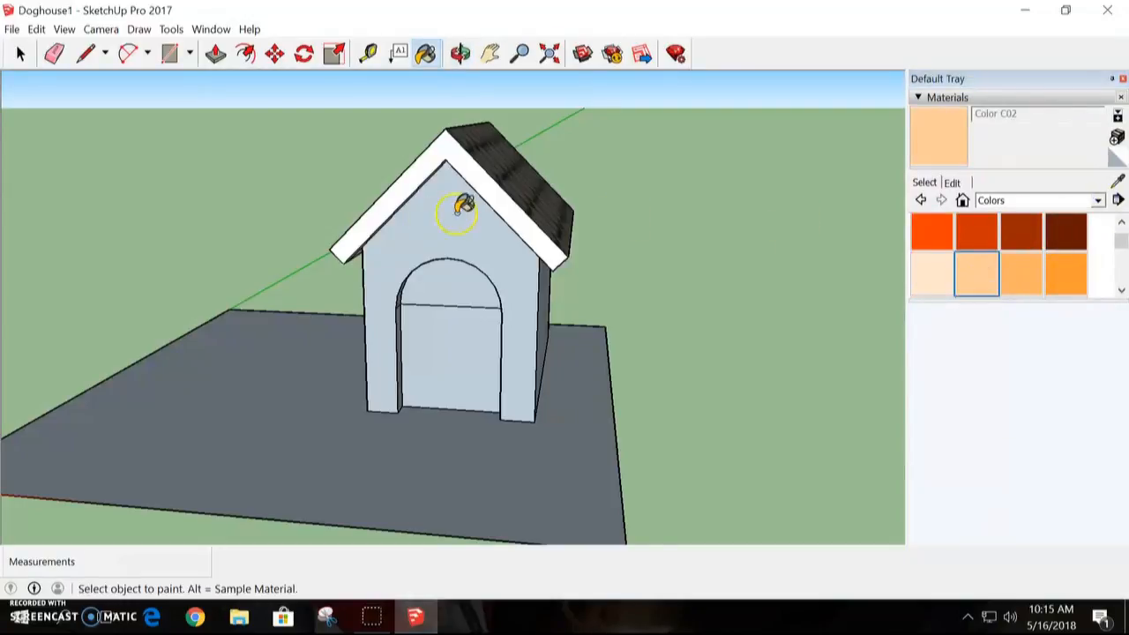
{"action": "left_click", "coordinate": [421, 157]}
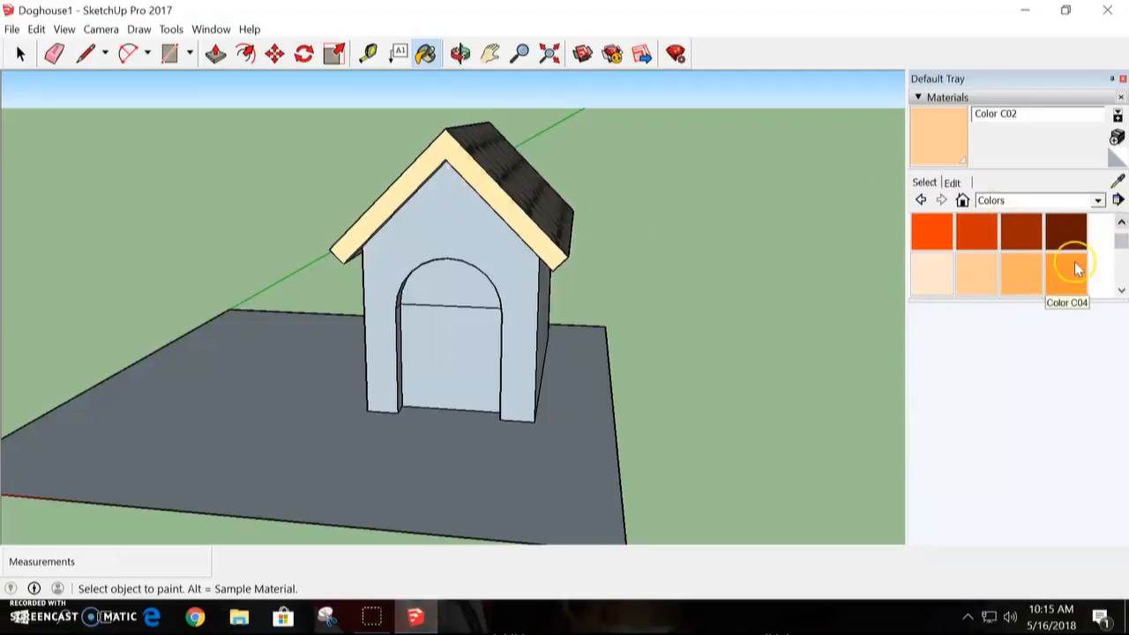
Paint the undersides of the eaves and front overhang, plus one outer eave face, with Color C02
{"action": "left_click", "coordinate": [459, 54]}
{"action": "left_click_drag", "start_coordinate": [670, 423], "coordinate": [711, 310]}
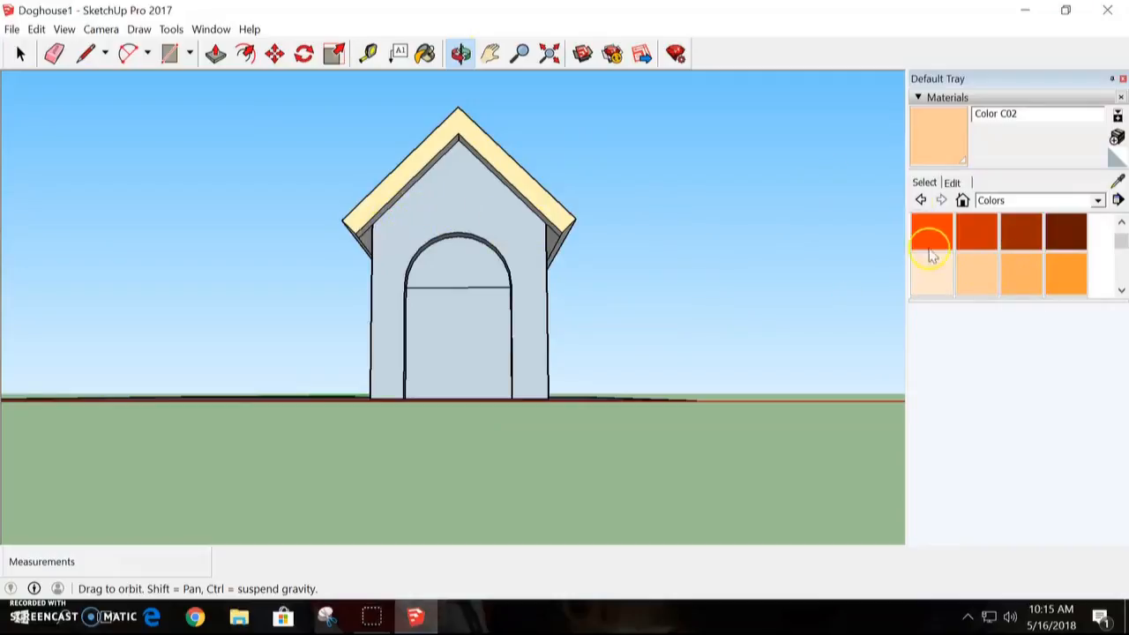
{"action": "left_click", "coordinate": [975, 269]}
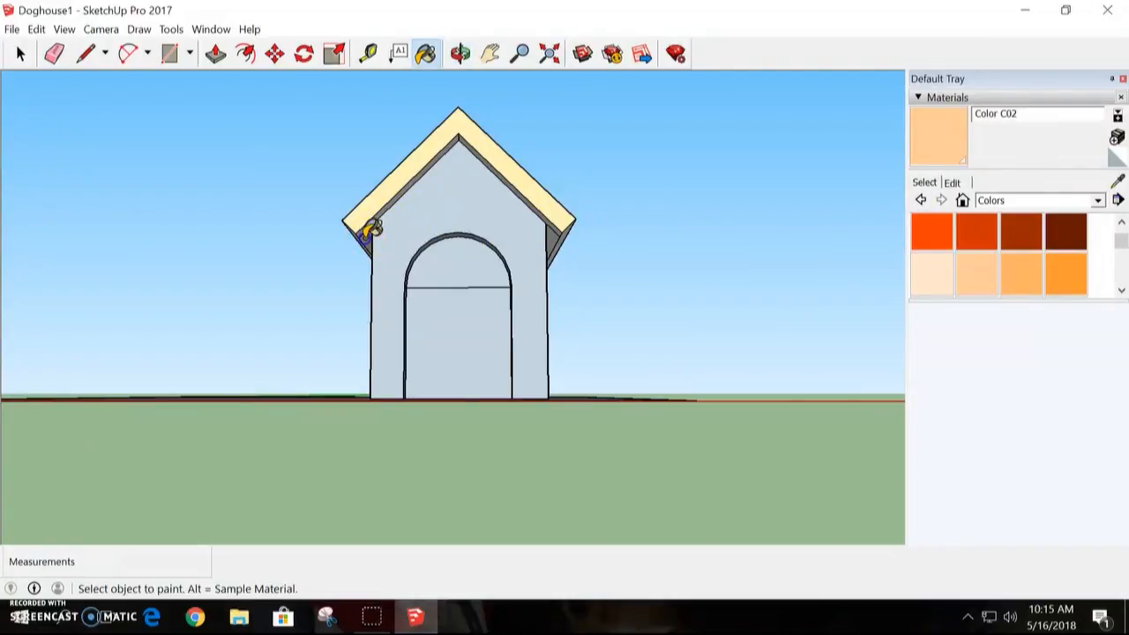
{"action": "left_click", "coordinate": [558, 231]}
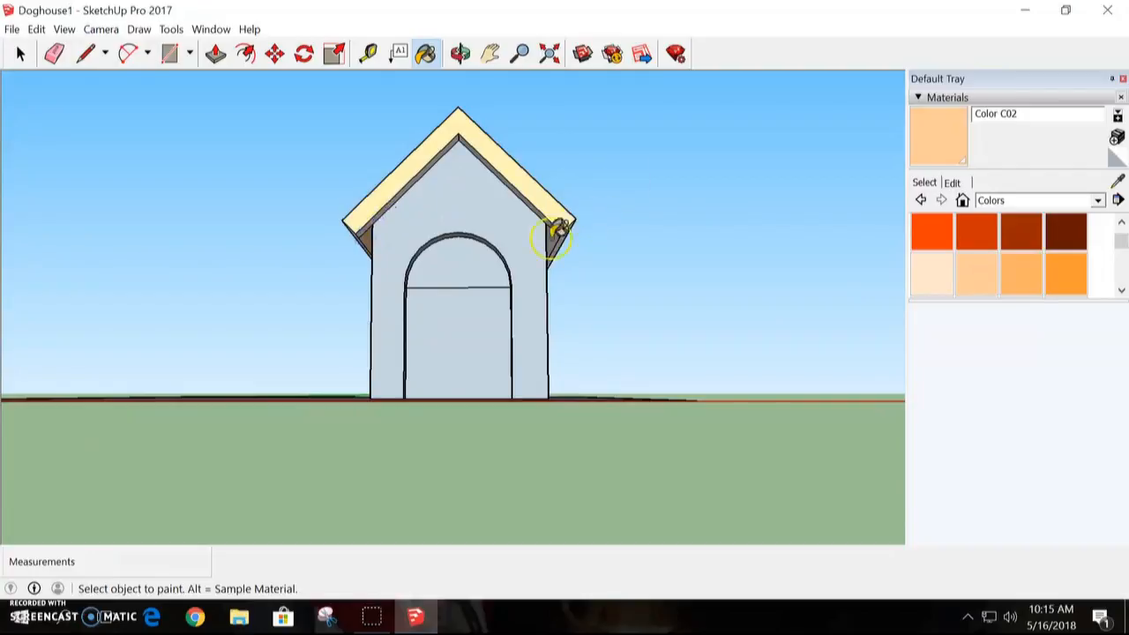
{"action": "scroll", "coordinate": [589, 231], "scroll_direction": "up", "scroll_amount": 3}
{"action": "left_click", "coordinate": [423, 202]}
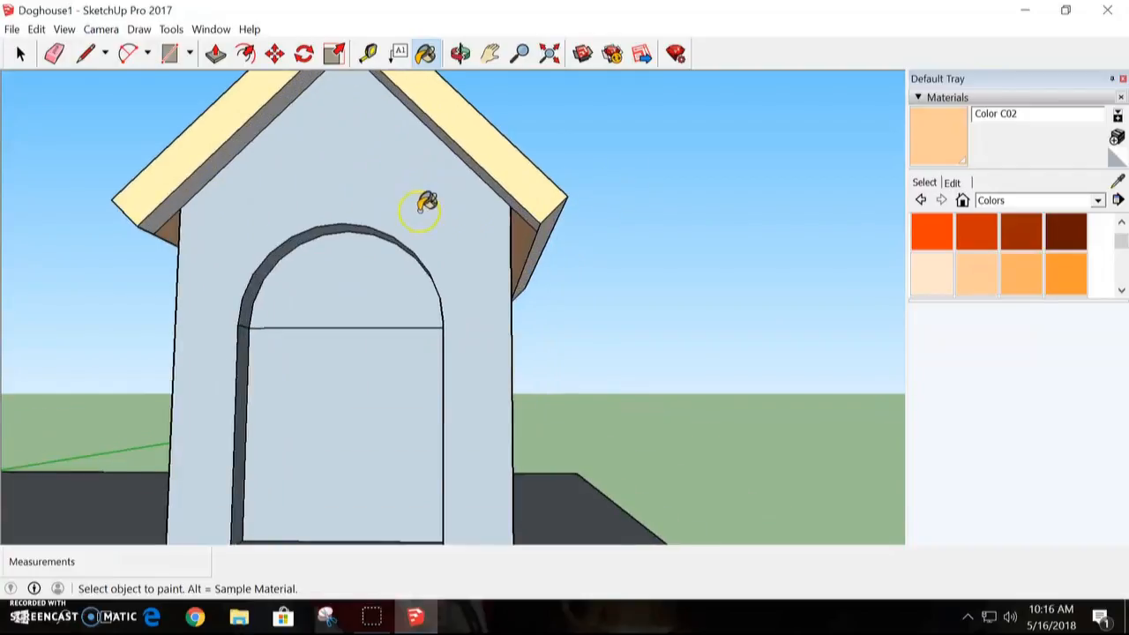
{"action": "left_click", "coordinate": [508, 195]}
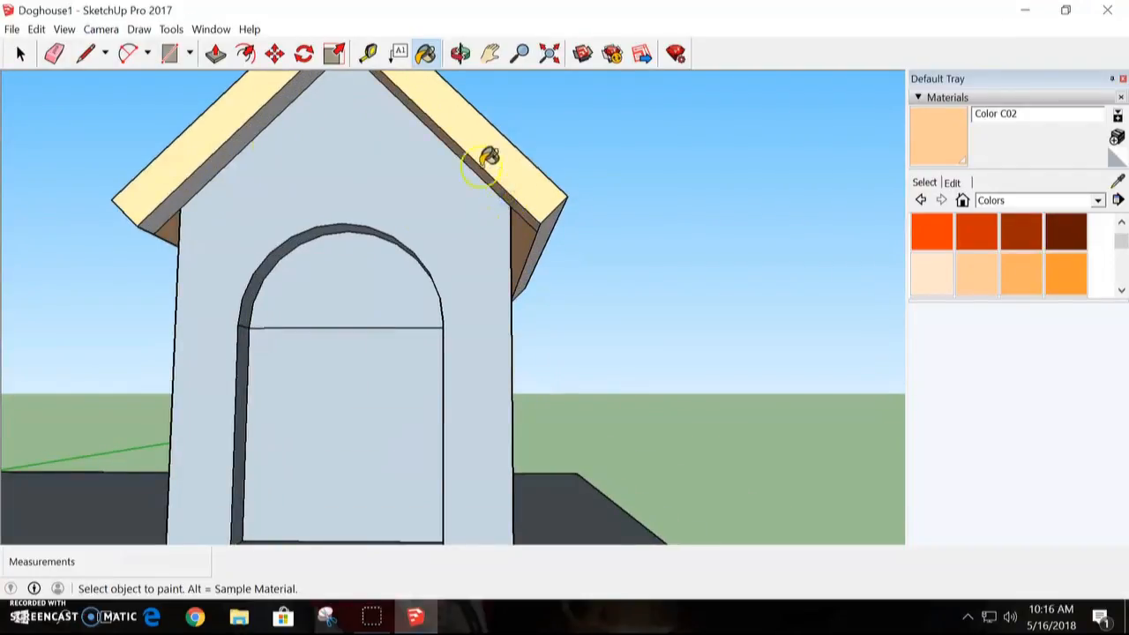
{"action": "left_click", "coordinate": [243, 126]}
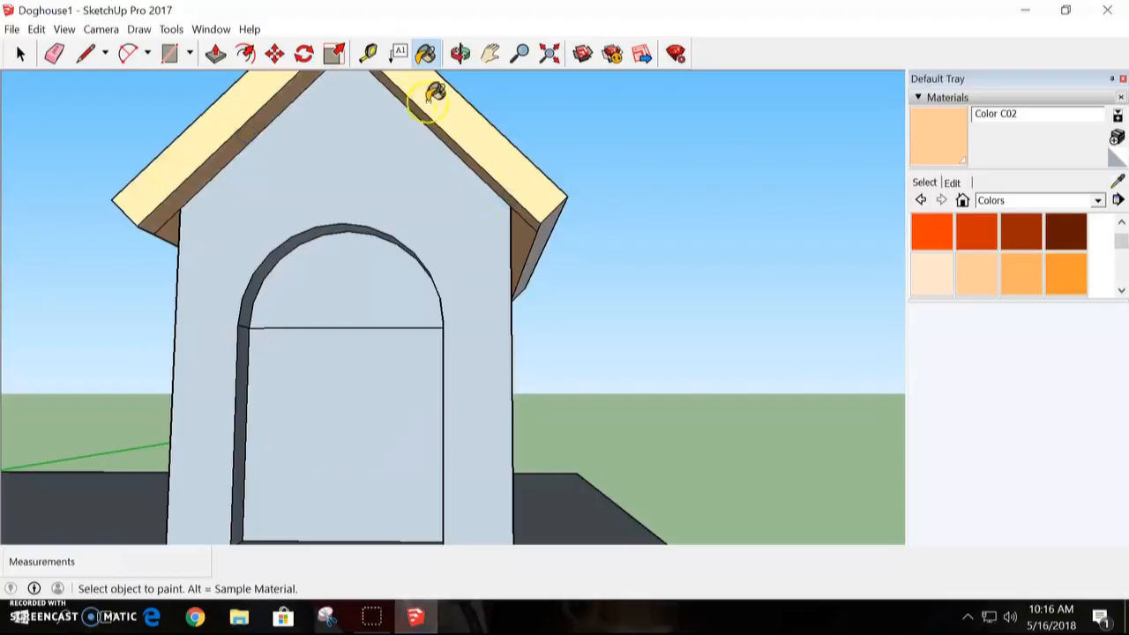
{"action": "left_click", "coordinate": [537, 235]}
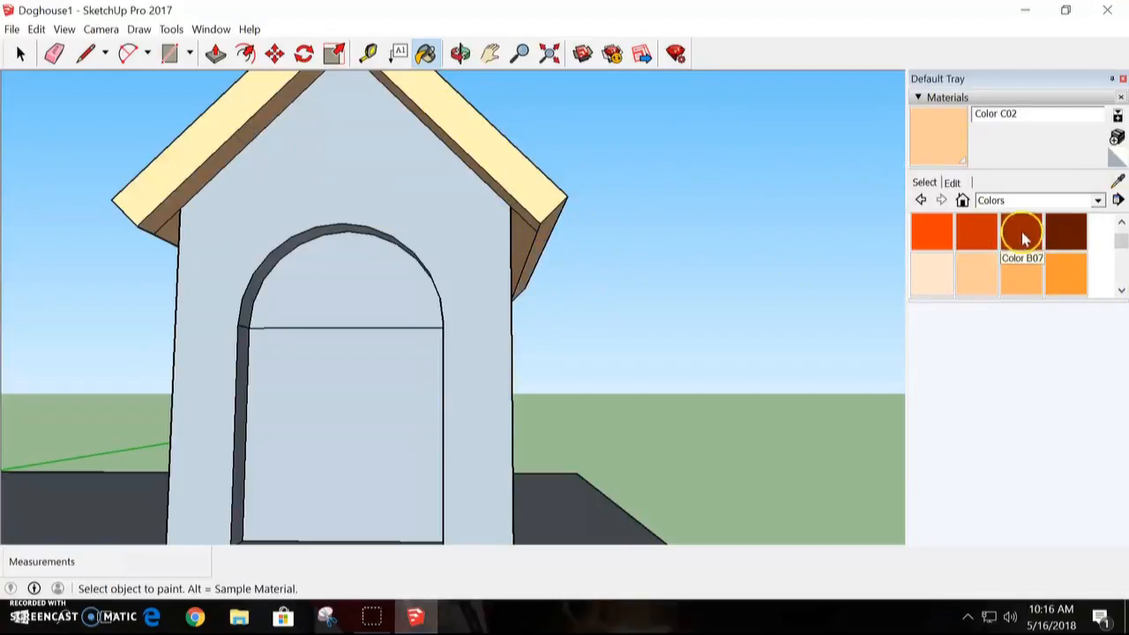
Paint the roof's rear gable edge and both undersides of the rear overhang with Color C02
{"action": "left_click", "coordinate": [459, 53]}
{"action": "mouse_move", "coordinate": [221, 264]}
{"action": "left_mouse_down"}
{"action": "mouse_move", "coordinate": [724, 242]}
{"action": "mouse_move", "coordinate": [751, 306]}
{"action": "mouse_move", "coordinate": [355, 419]}
{"action": "mouse_move", "coordinate": [474, 408]}
{"action": "mouse_move", "coordinate": [512, 459]}
{"action": "left_mouse_up"}
{"action": "left_click", "coordinate": [982, 278]}
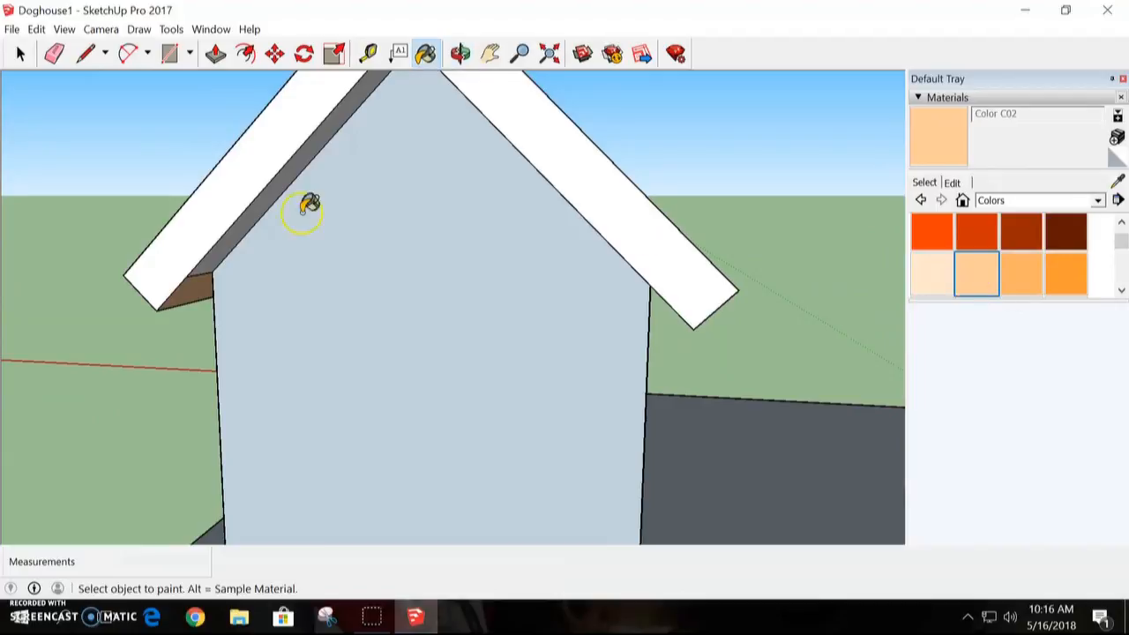
{"action": "left_click", "coordinate": [248, 179]}
{"action": "left_click", "coordinate": [256, 202]}
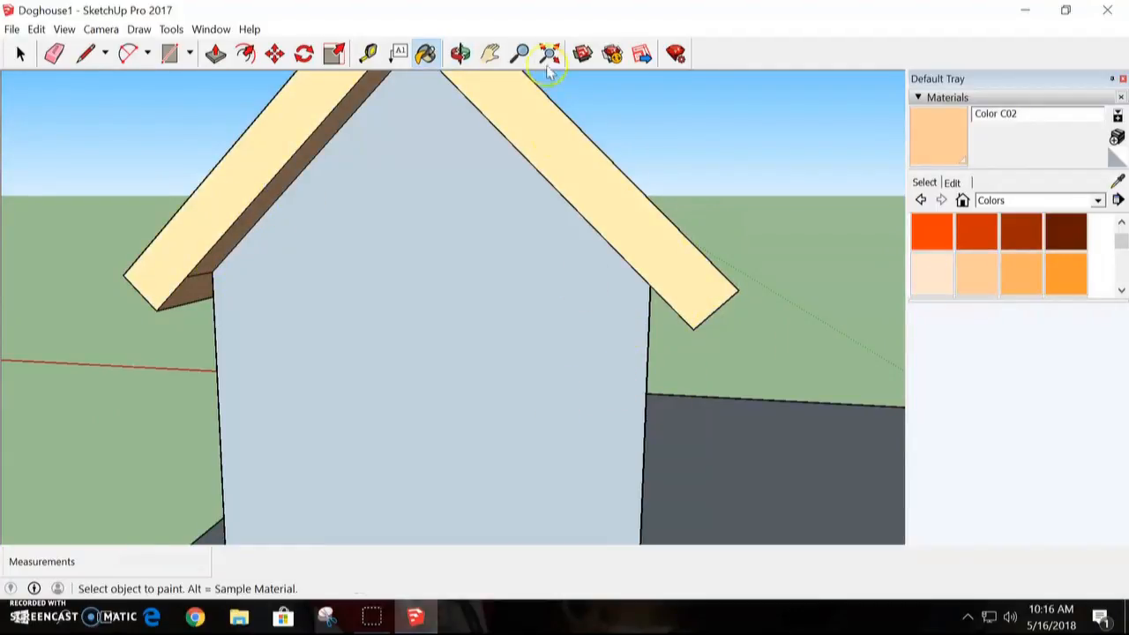
{"action": "left_click", "coordinate": [461, 55]}
{"action": "left_click_drag", "start_coordinate": [500, 401], "coordinate": [857, 272]}
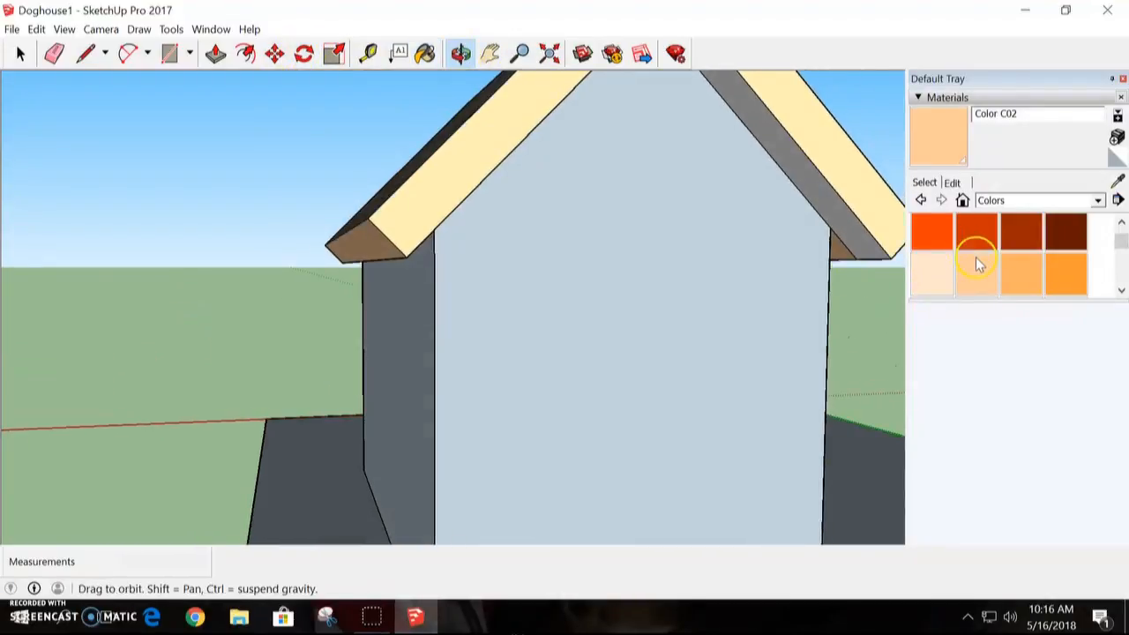
{"action": "left_click", "coordinate": [977, 263]}
{"action": "left_click", "coordinate": [839, 192]}
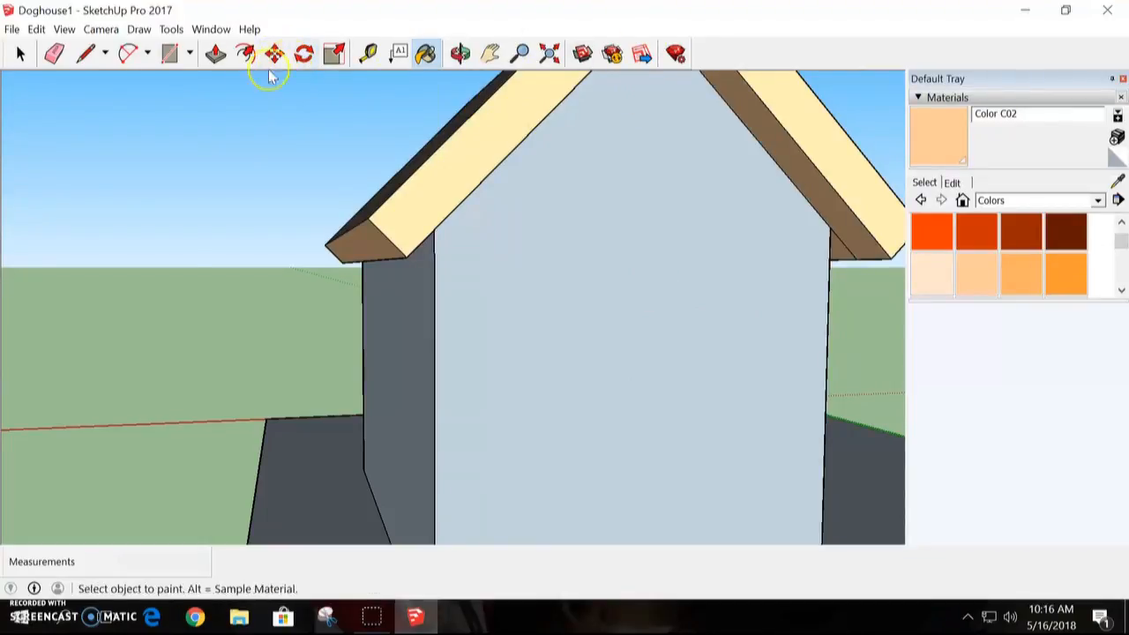
Paint the remaining unpainted long eave face of the roof with Color C02
{"action": "left_click", "coordinate": [461, 54]}
{"action": "left_click_drag", "start_coordinate": [641, 227], "coordinate": [564, 396]}
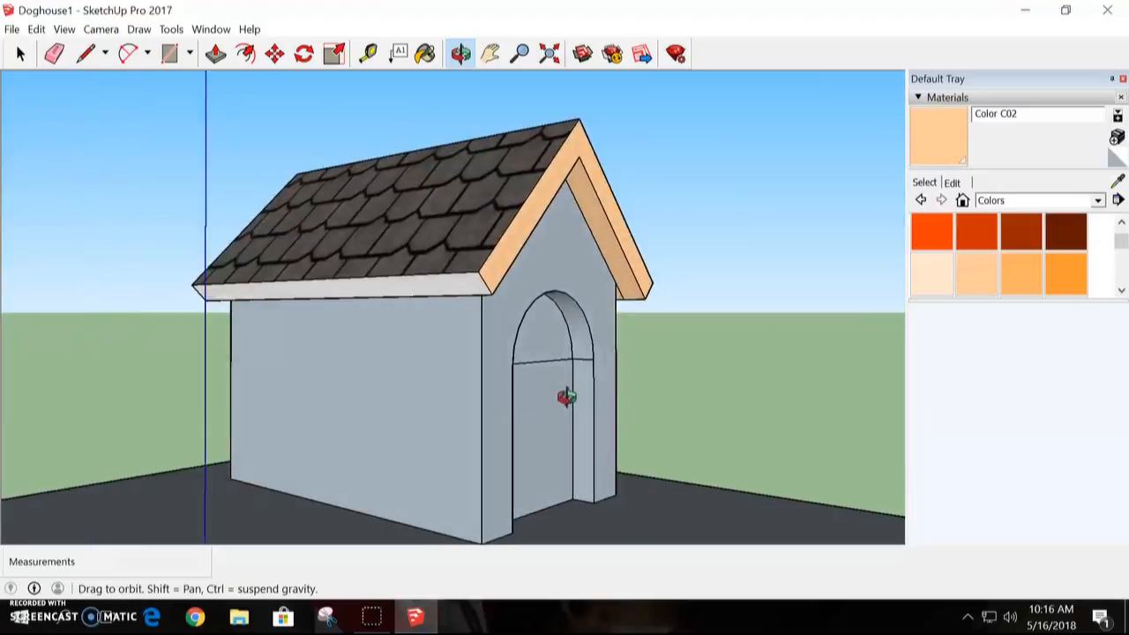
{"action": "left_click", "coordinate": [968, 277]}
{"action": "left_click", "coordinate": [455, 277]}
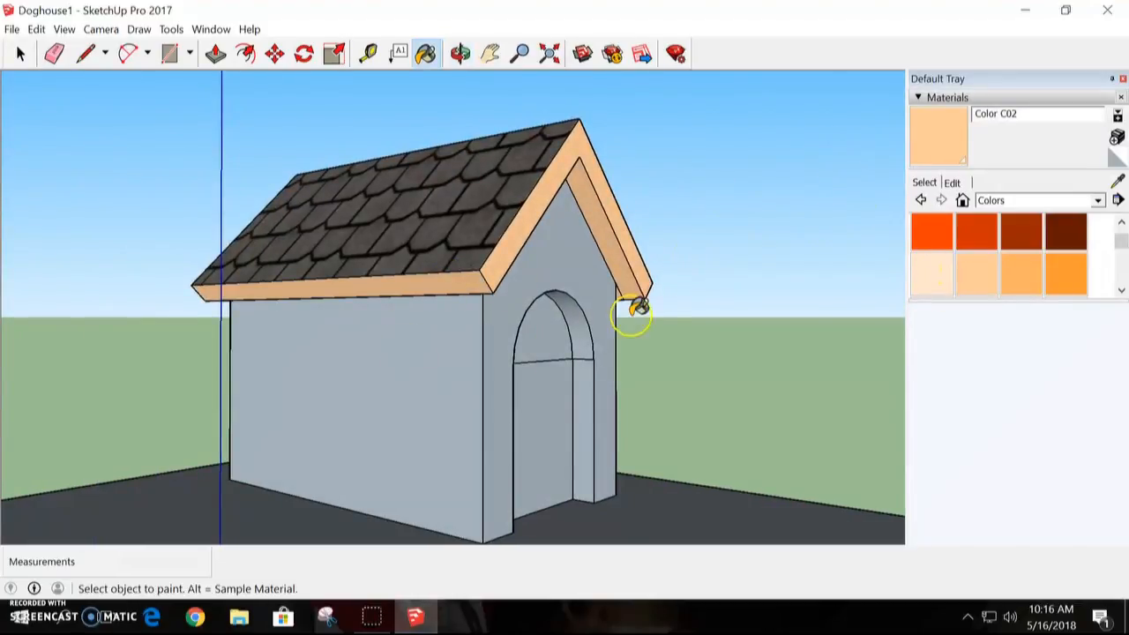
Paint one long side wall and the front wall with Brick Rough Dark from the Brick, Cladding and Siding collection
{"action": "left_click", "coordinate": [1098, 201]}
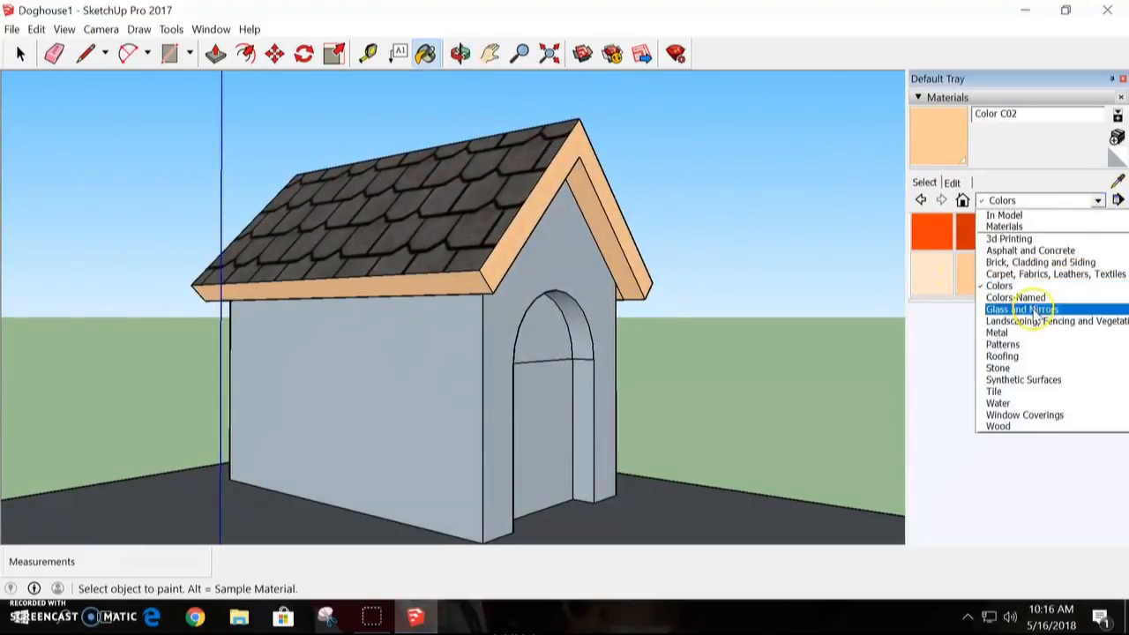
{"action": "left_click", "coordinate": [1042, 264]}
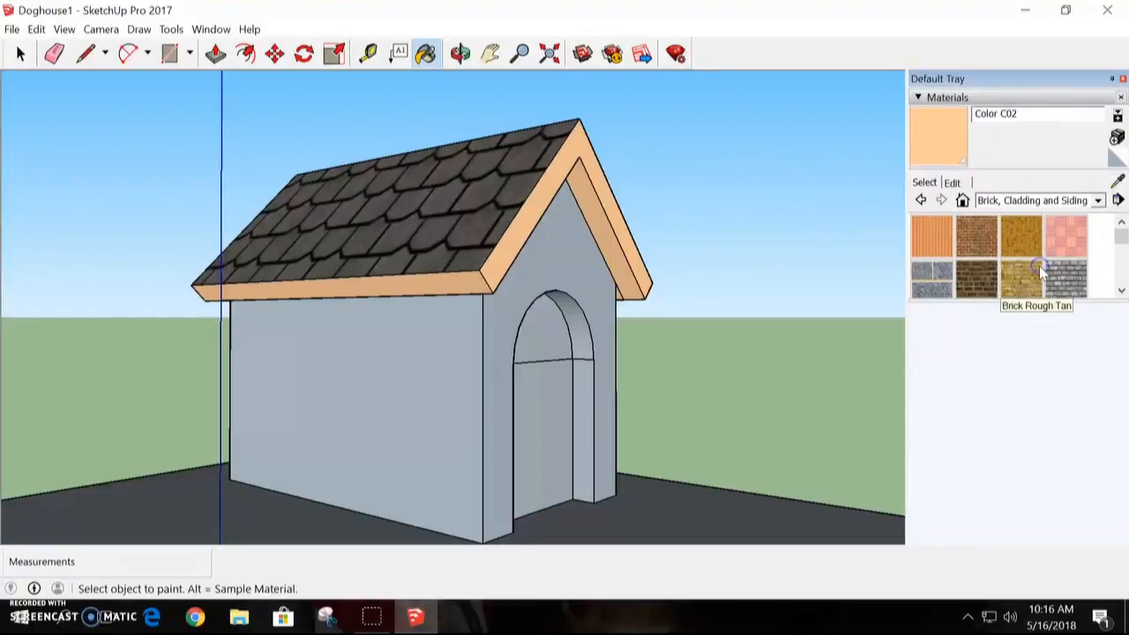
{"action": "left_click", "coordinate": [969, 277]}
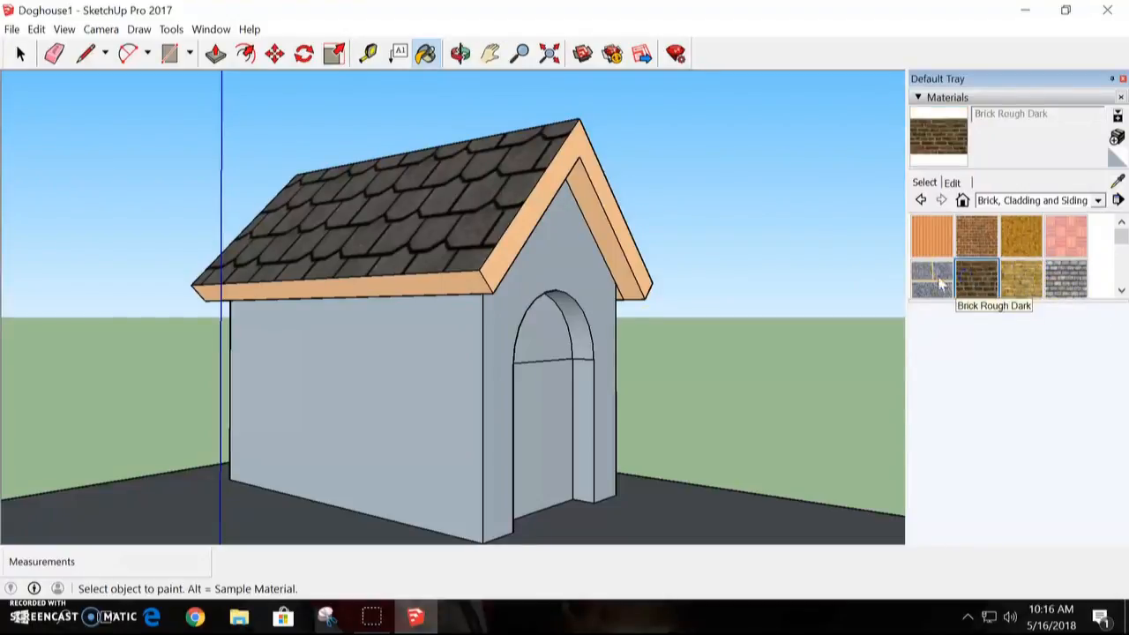
{"action": "left_click", "coordinate": [431, 394]}
{"action": "left_click", "coordinate": [567, 259]}
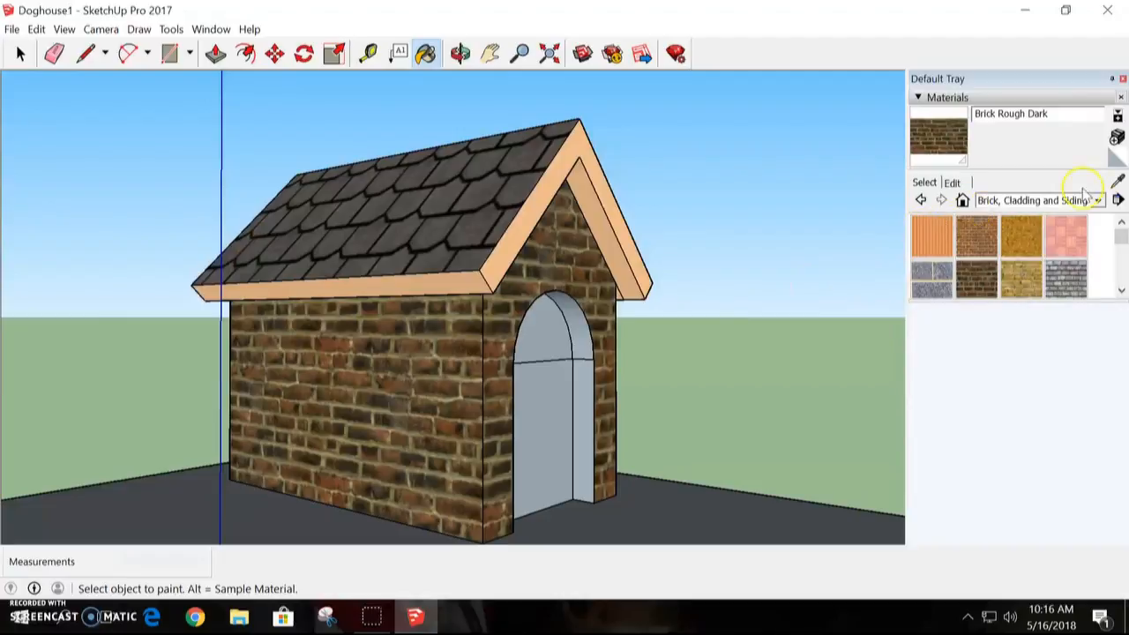
Paint the opposite long side wall and the rear gable wall with Brick Rough Dark
{"action": "left_click", "coordinate": [460, 54]}
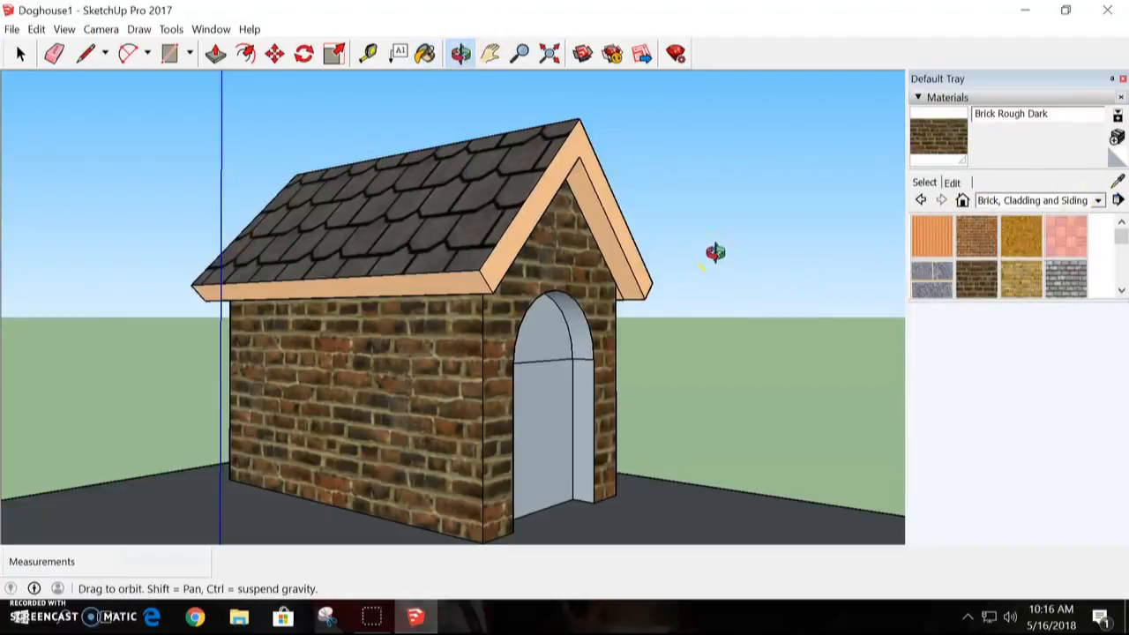
{"action": "left_click_drag", "start_coordinate": [712, 253], "coordinate": [188, 282]}
{"action": "left_click", "coordinate": [969, 291]}
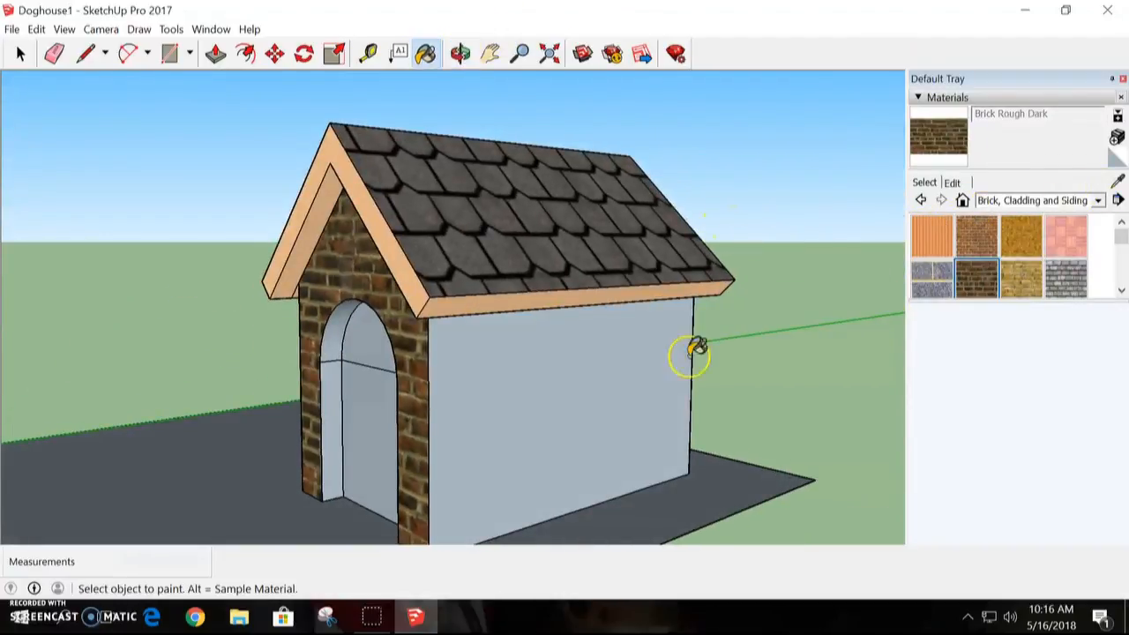
{"action": "left_click", "coordinate": [618, 396]}
{"action": "left_click", "coordinate": [462, 53]}
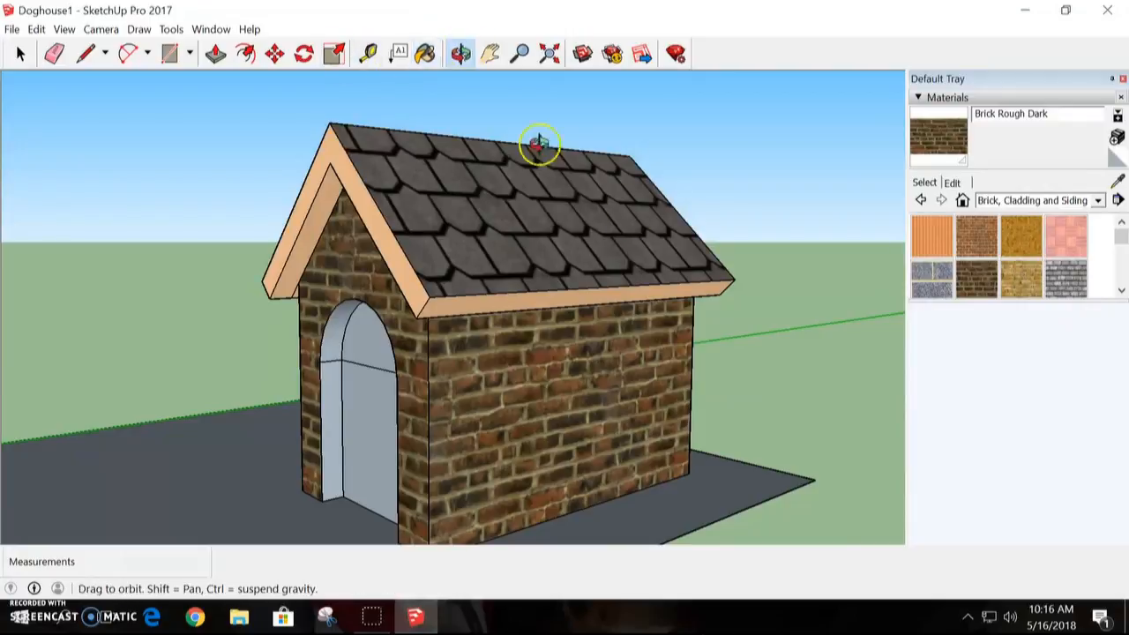
{"action": "left_click_drag", "start_coordinate": [853, 336], "coordinate": [308, 357]}
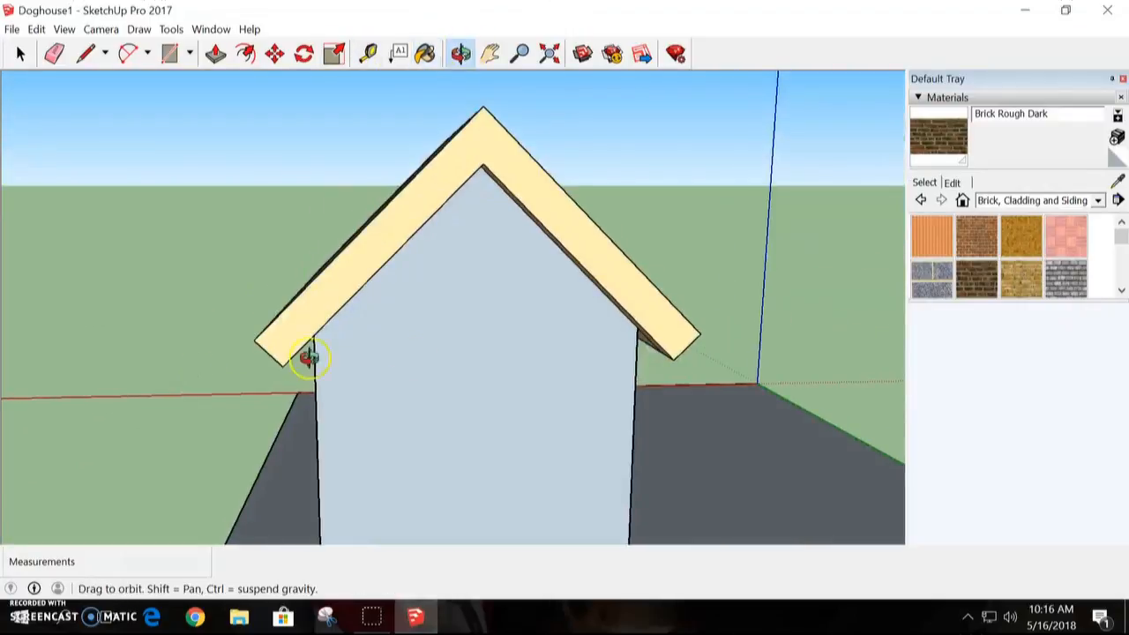
{"action": "left_click", "coordinate": [975, 280]}
{"action": "left_click", "coordinate": [429, 383]}
{"action": "middle_click_drag", "start_coordinate": [874, 282], "coordinate": [400, 411]}
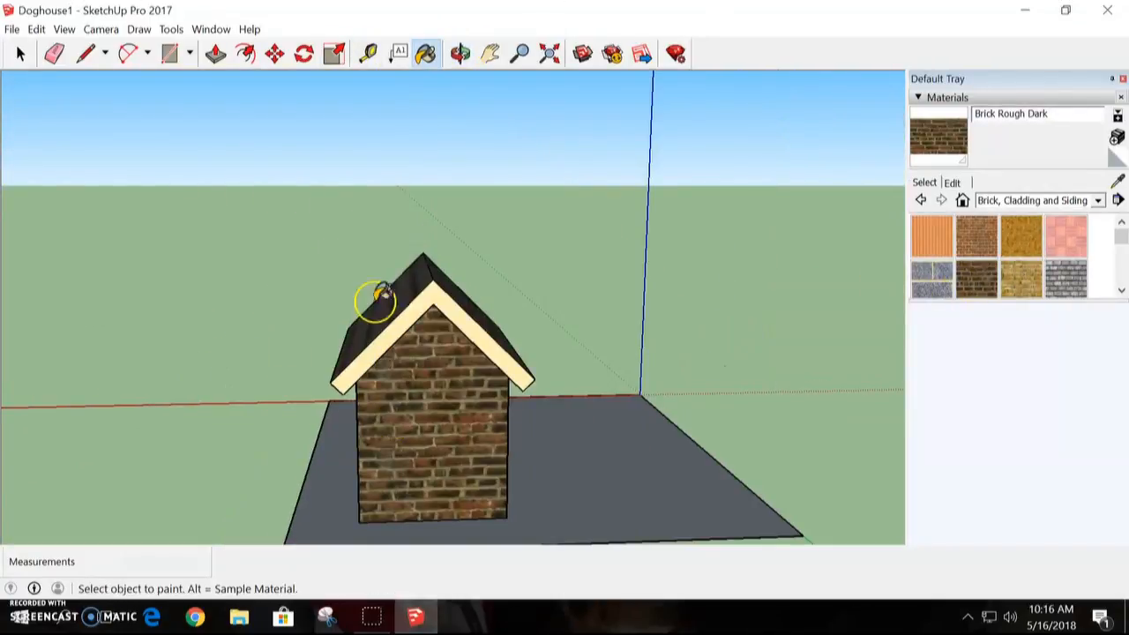
Paint the back and visible inner surface of the arched doorway recess with Color M09 from the Colors collection
{"action": "left_click", "coordinate": [462, 54]}
{"action": "left_click_drag", "start_coordinate": [206, 338], "coordinate": [696, 300]}
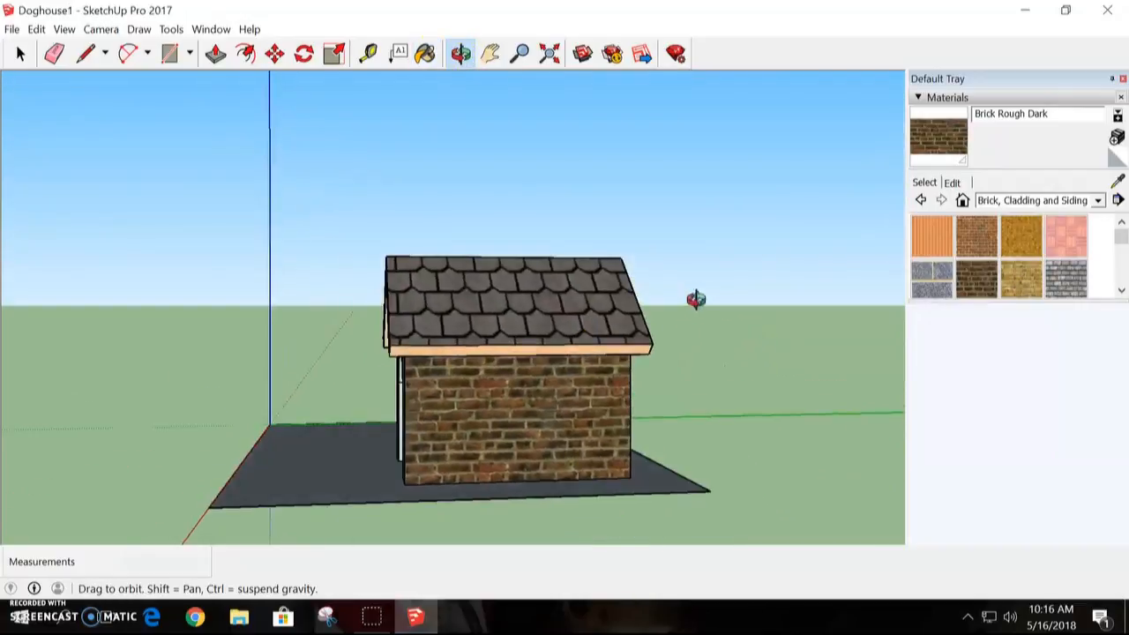
{"action": "left_click_drag", "start_coordinate": [241, 353], "coordinate": [491, 354]}
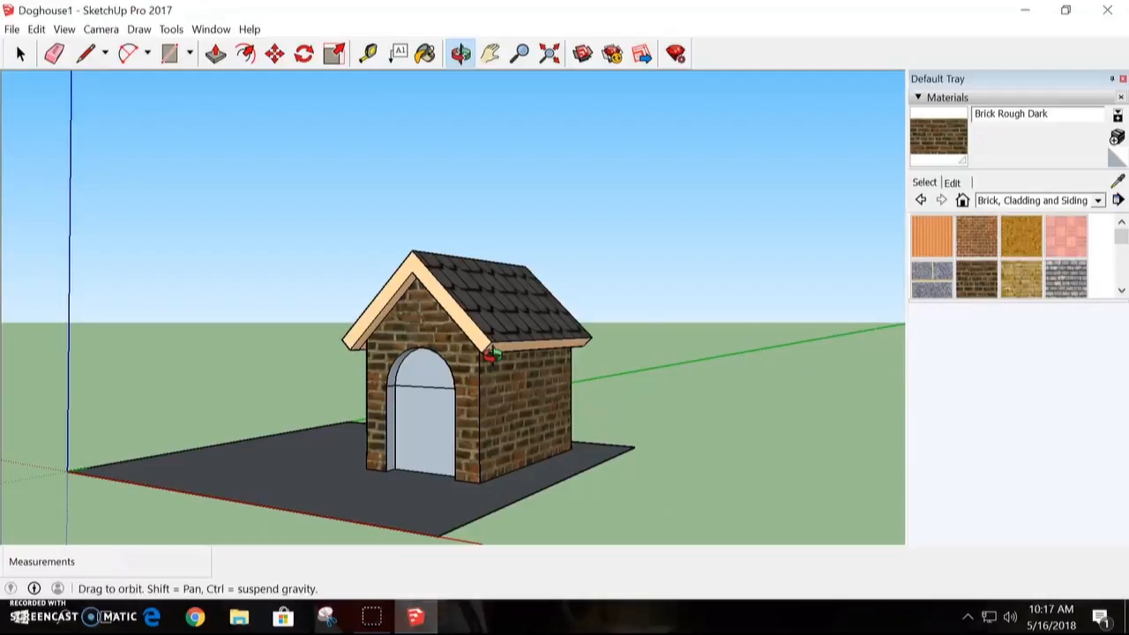
{"action": "left_click", "coordinate": [1110, 200]}
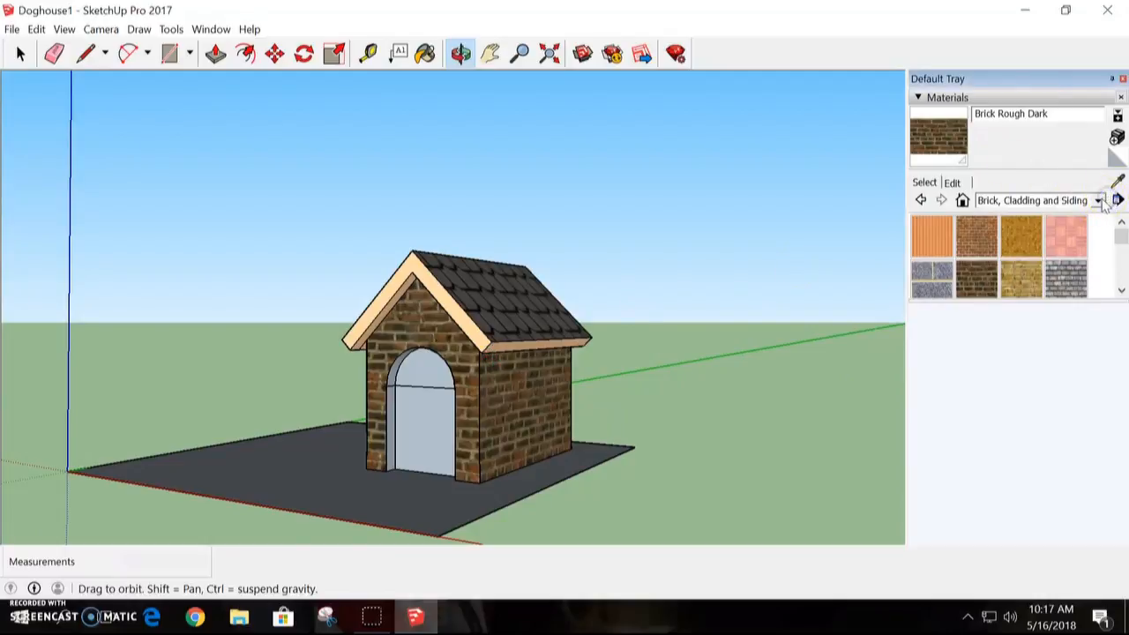
{"action": "left_click", "coordinate": [1101, 201]}
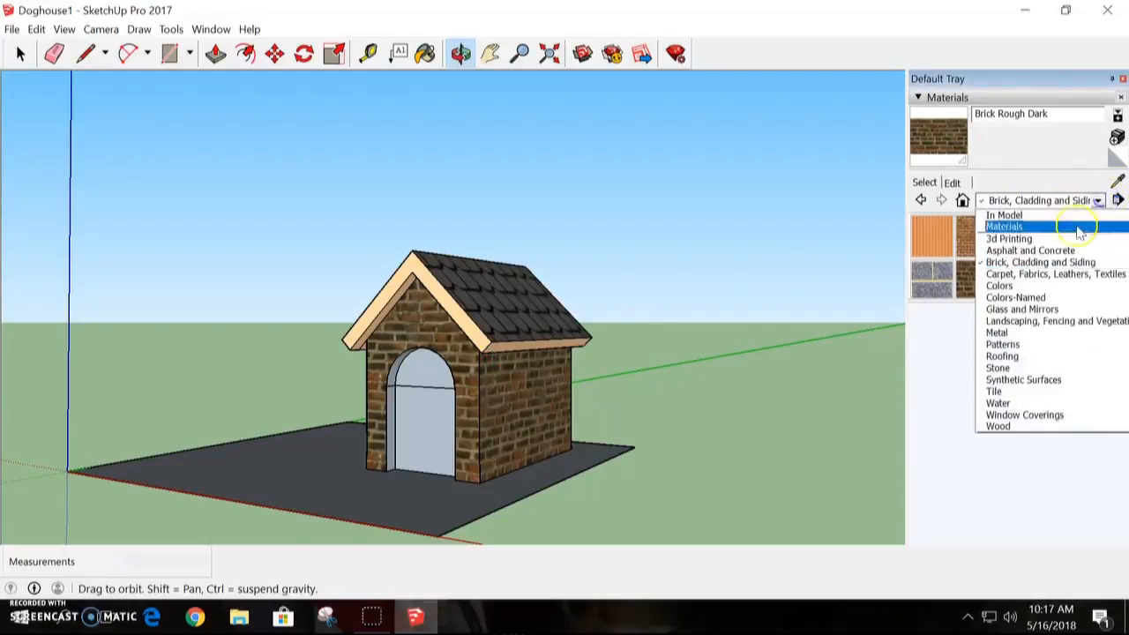
{"action": "left_click", "coordinate": [1063, 288]}
{"action": "left_click_drag", "start_coordinate": [1123, 237], "coordinate": [1122, 279]}
{"action": "left_click", "coordinate": [980, 246]}
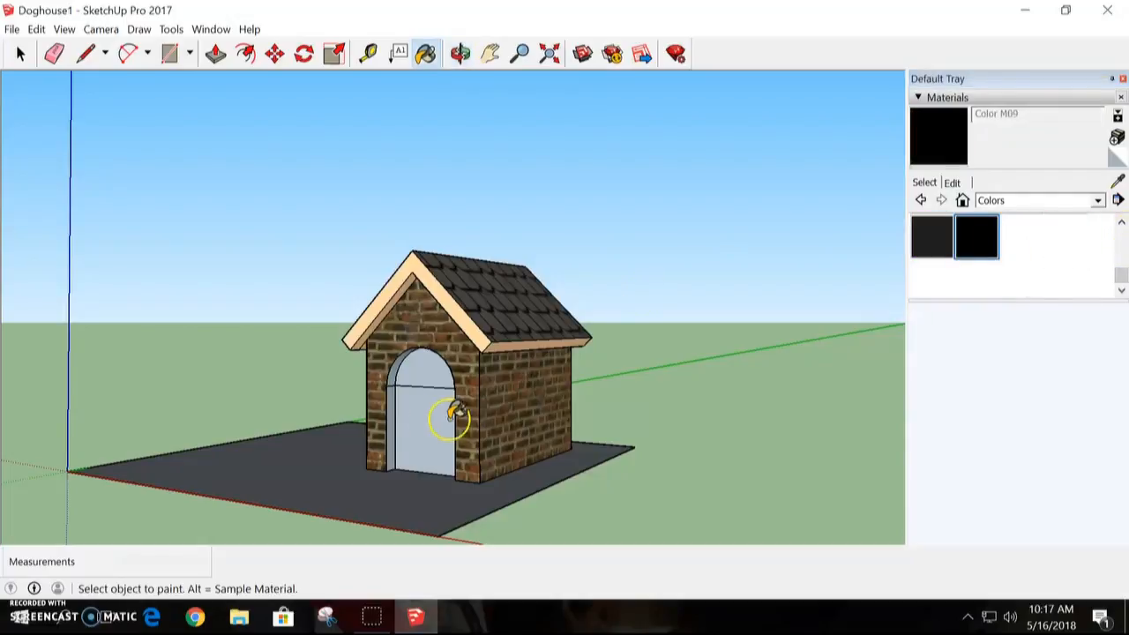
{"action": "left_click", "coordinate": [434, 395]}
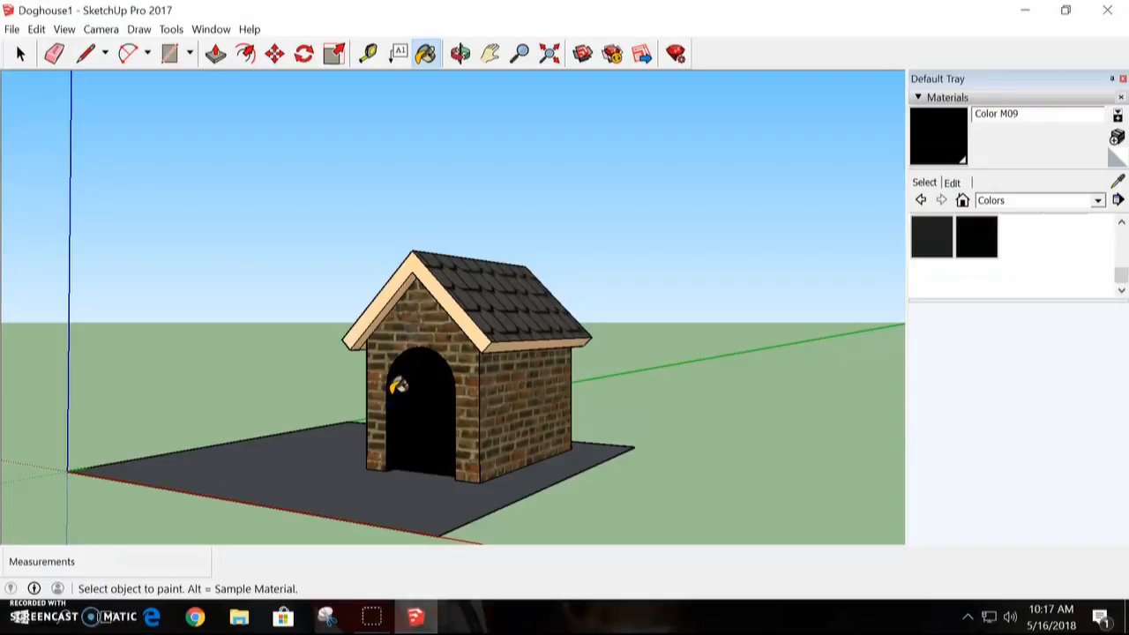
Paint the remaining unpainted inner jamb of the doorway with Color M09
{"action": "left_click", "coordinate": [463, 55]}
{"action": "left_click_drag", "start_coordinate": [366, 346], "coordinate": [499, 422]}
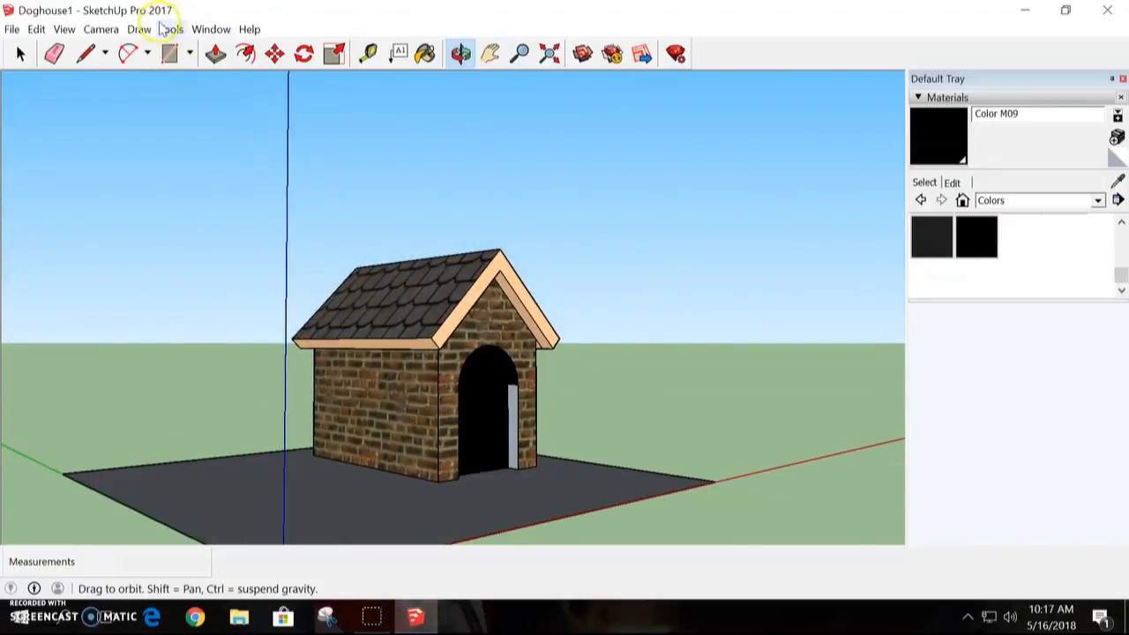
{"action": "left_click", "coordinate": [425, 55]}
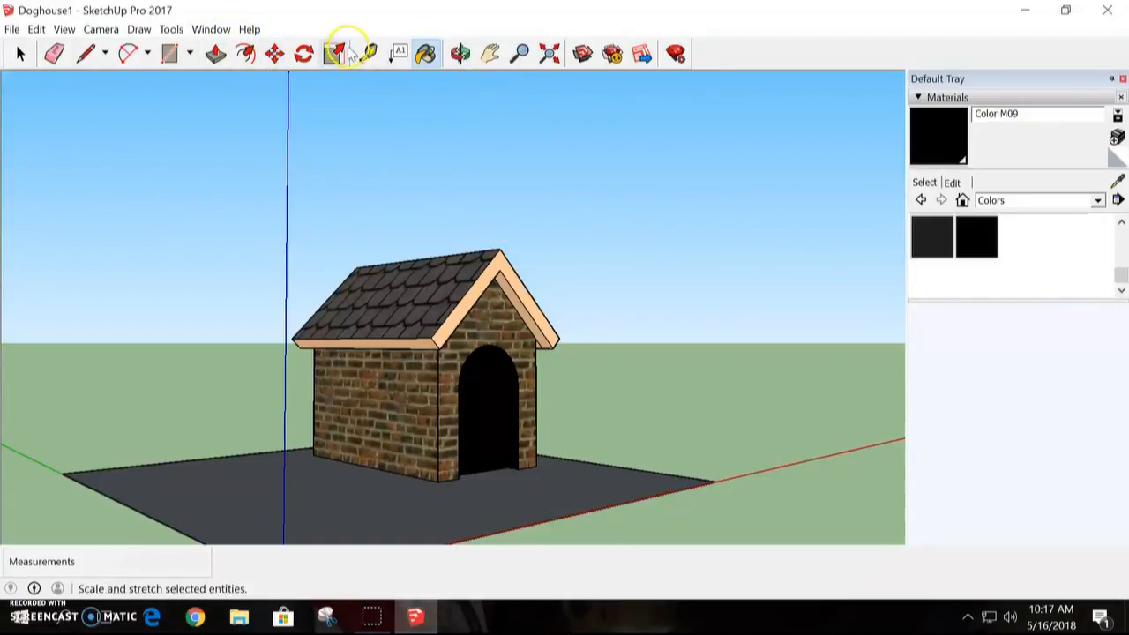
Paint the ground slab around the doghouse with Grass Dark Green from the landscaping and fencing materials collection
{"action": "left_click", "coordinate": [461, 53]}
{"action": "left_click_drag", "start_coordinate": [640, 300], "coordinate": [585, 347]}
{"action": "left_click_drag", "start_coordinate": [670, 369], "coordinate": [633, 406]}
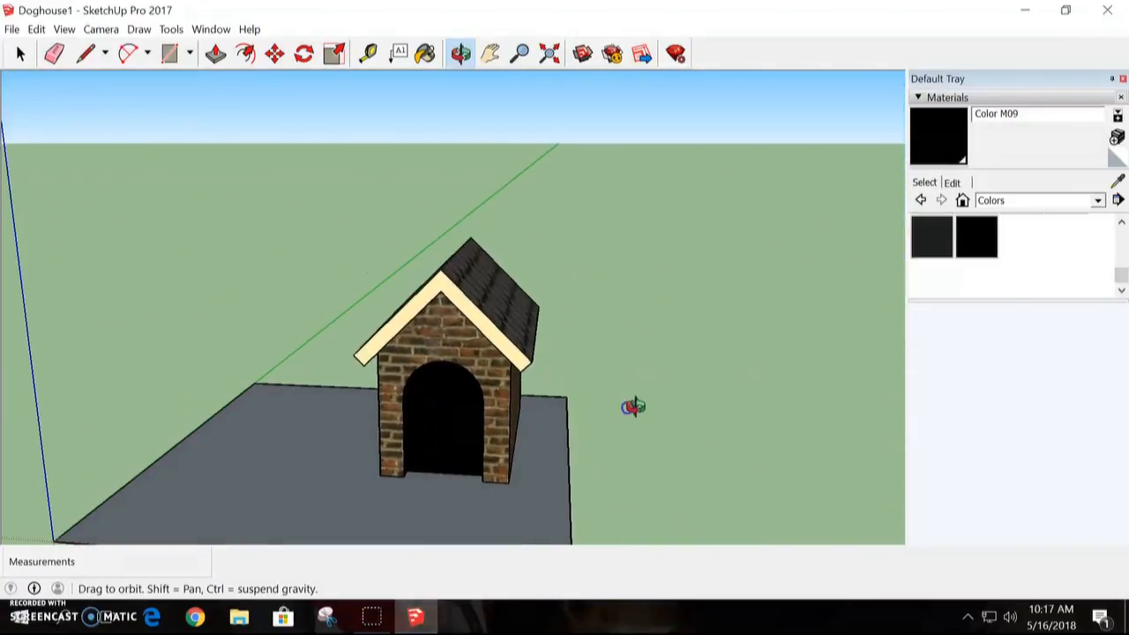
{"action": "left_click", "coordinate": [1098, 201]}
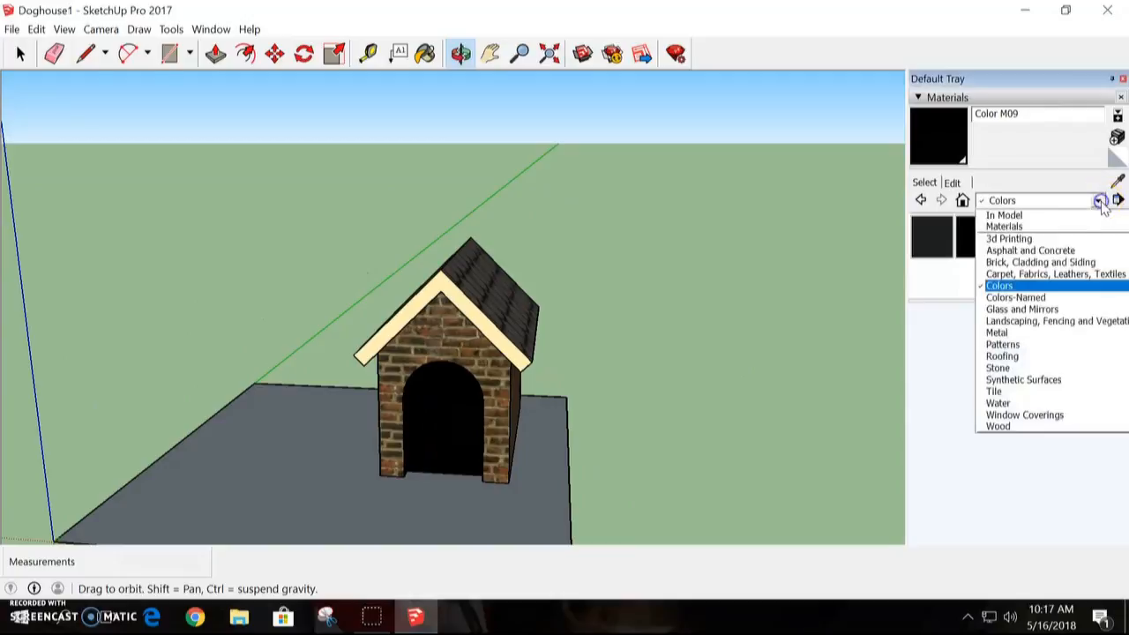
{"action": "left_click", "coordinate": [1052, 321]}
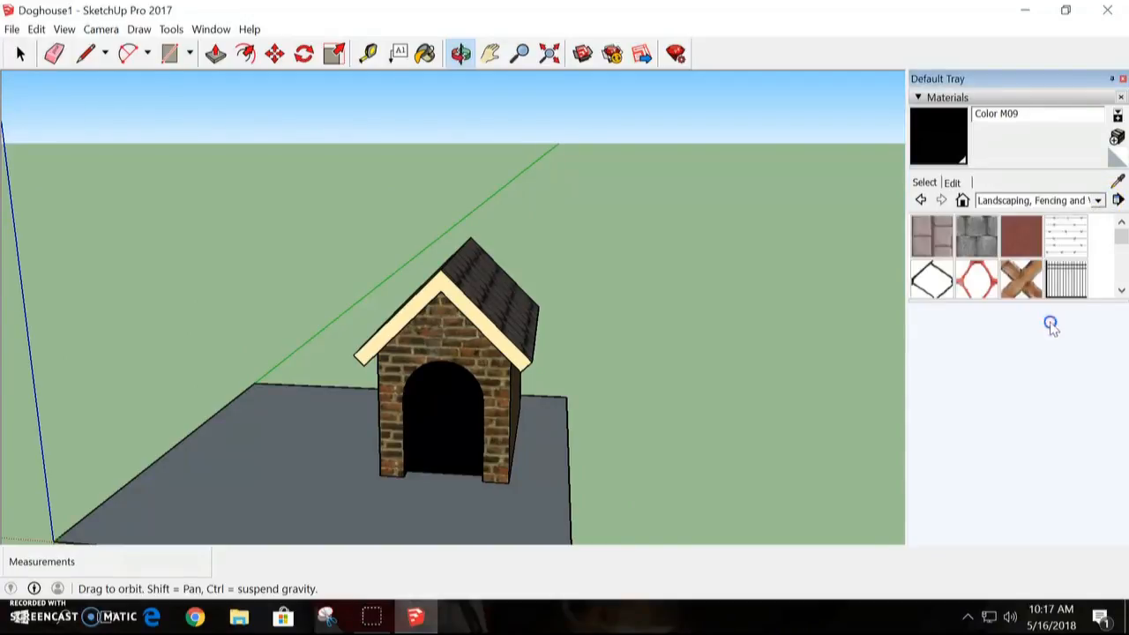
{"action": "scroll", "coordinate": [1122, 240], "scroll_direction": "down", "scroll_amount": 4}
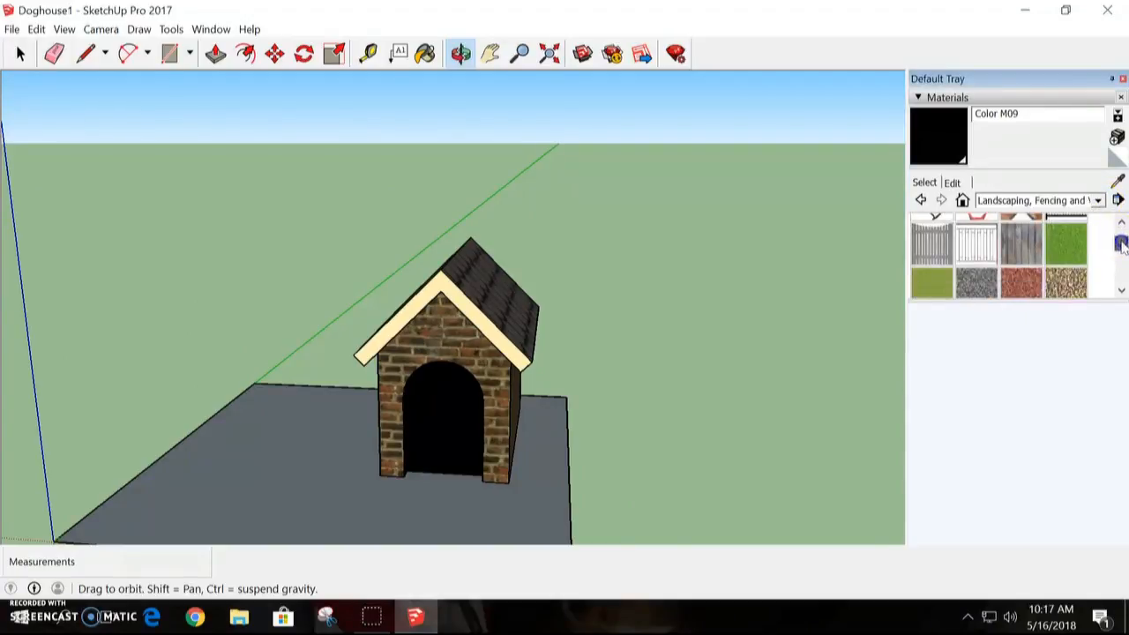
{"action": "left_click", "coordinate": [1065, 240]}
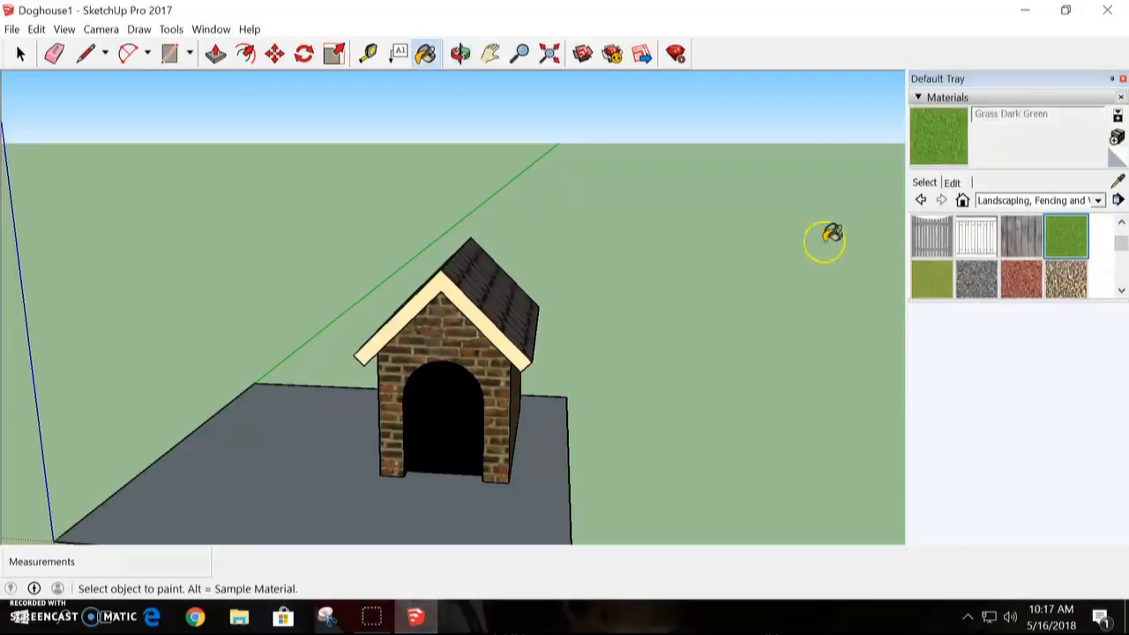
{"action": "left_click", "coordinate": [326, 450]}
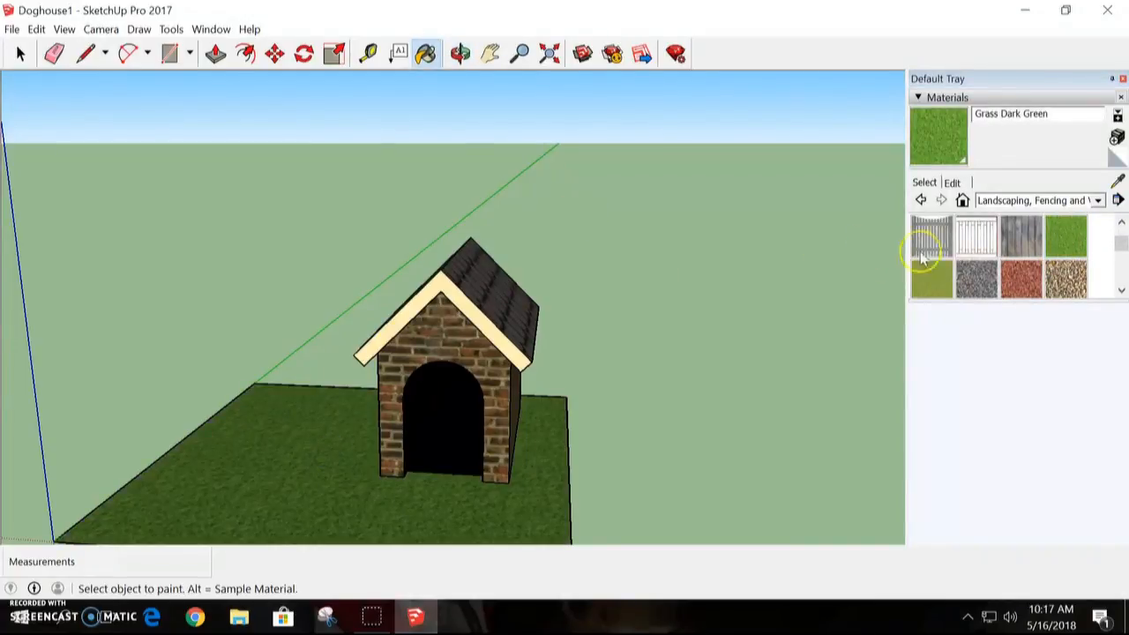
{"action": "scroll", "coordinate": [527, 408], "scroll_direction": "down", "scroll_amount": 2}
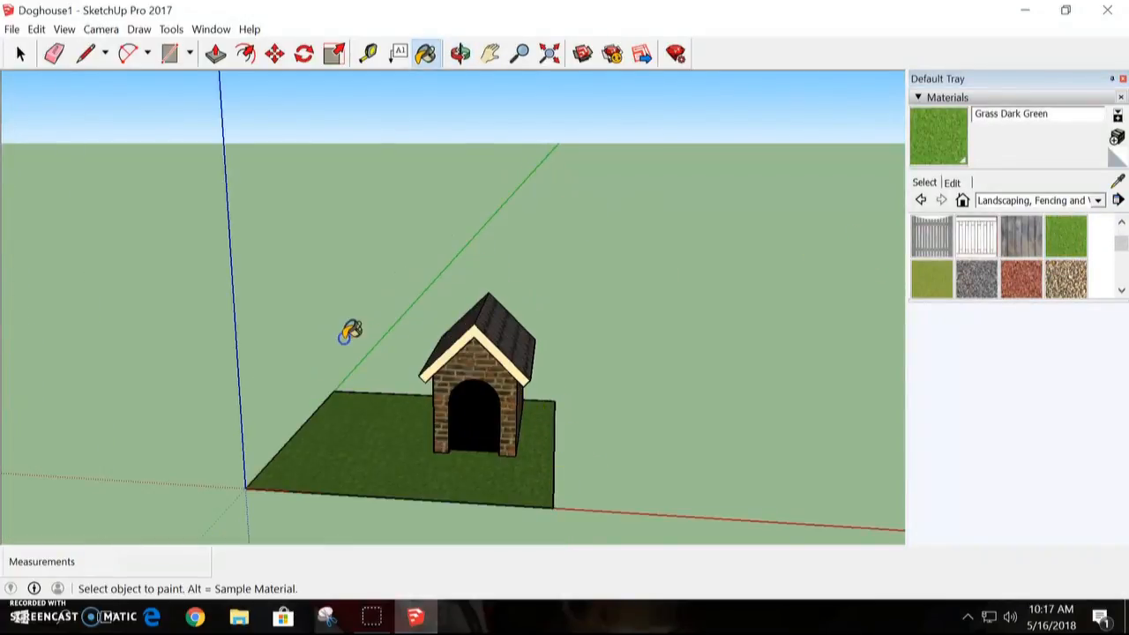
Examine the painted doghouse and its grass base from several angles and distances
{"action": "left_click", "coordinate": [461, 54]}
{"action": "left_click_drag", "start_coordinate": [578, 419], "coordinate": [423, 431]}
{"action": "scroll", "coordinate": [504, 376], "scroll_direction": "up", "scroll_amount": 3}
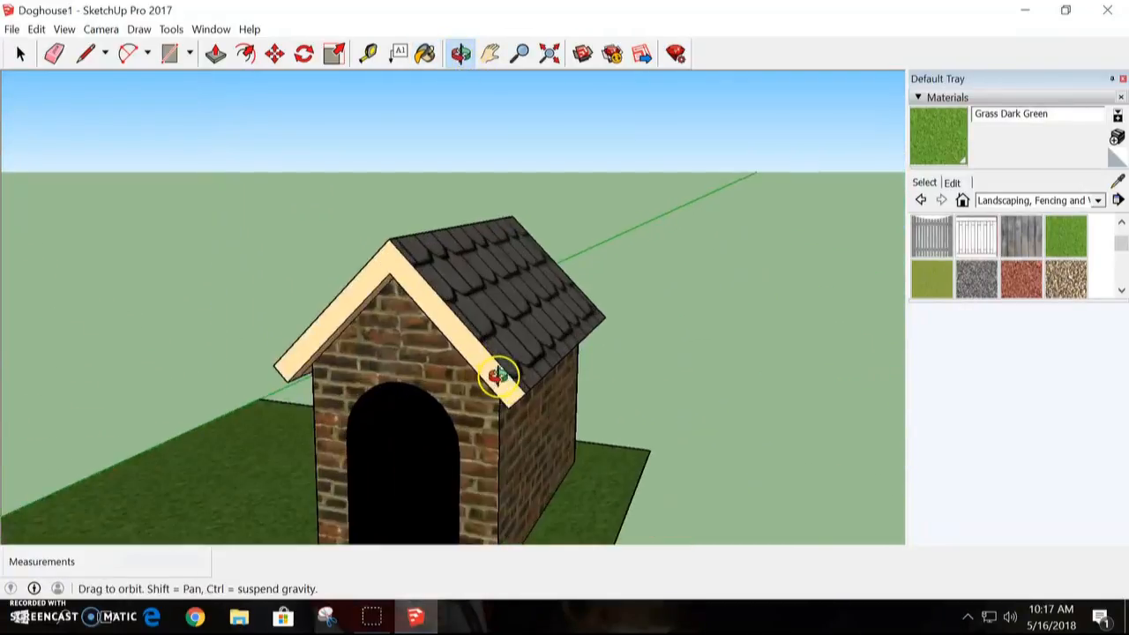
{"action": "left_click_drag", "start_coordinate": [299, 378], "coordinate": [522, 346]}
{"action": "left_click_drag", "start_coordinate": [656, 352], "coordinate": [465, 432]}
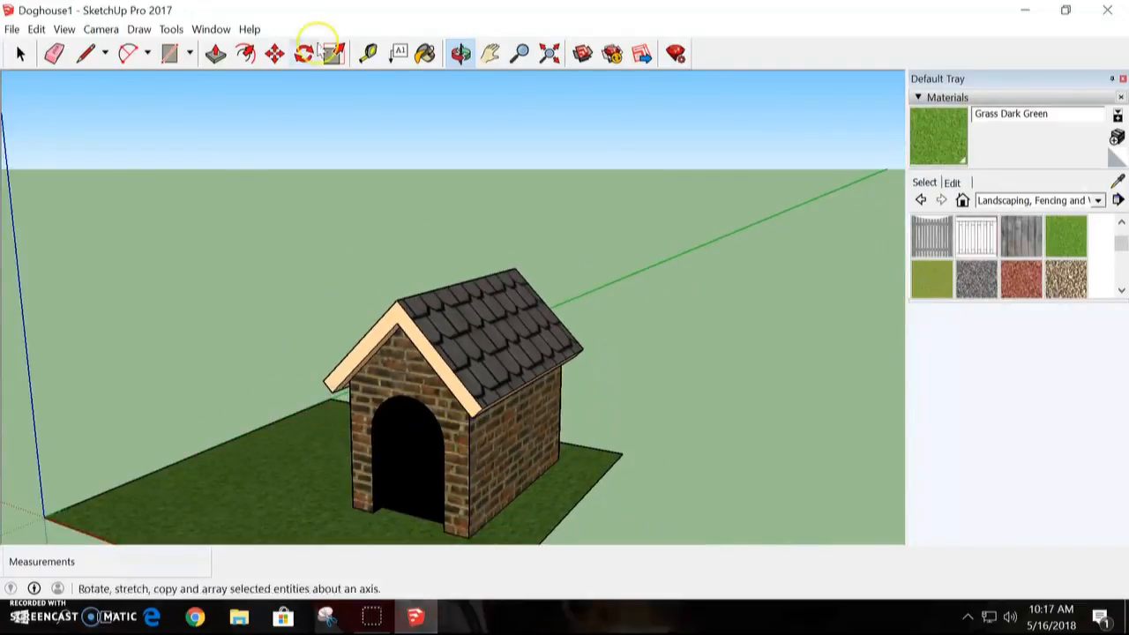
{"action": "left_click", "coordinate": [490, 53]}
{"action": "left_click_drag", "start_coordinate": [303, 476], "coordinate": [396, 367]}
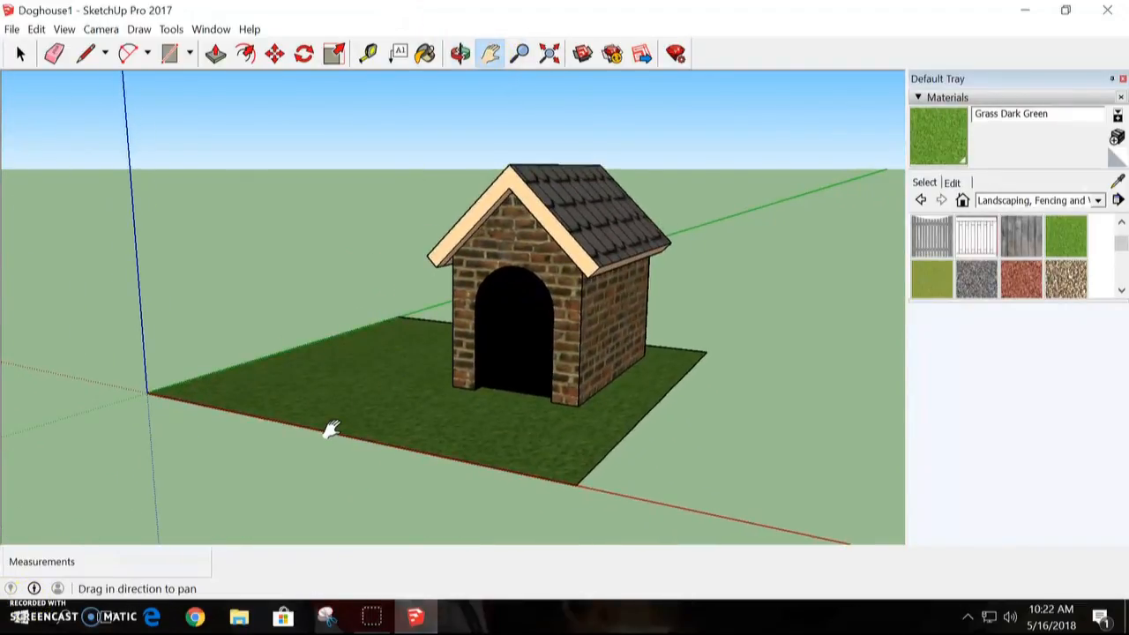
{"action": "left_click", "coordinate": [512, 192]}
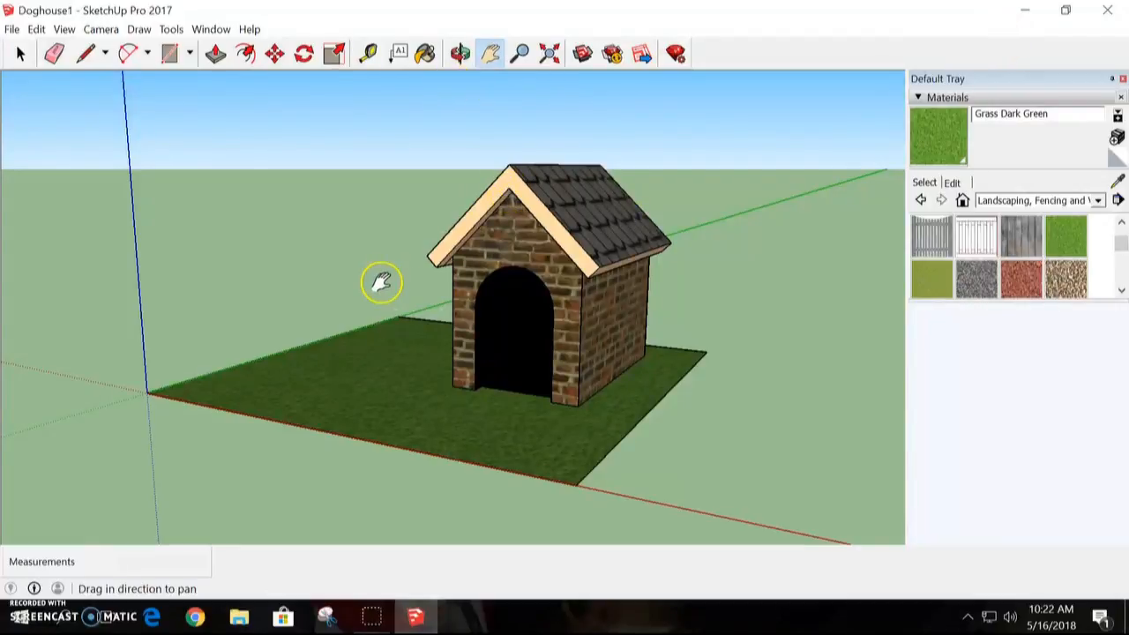
Draw a circle with a 6-inch radius on the grass in front of the doghouse, beside the doorway
{"action": "left_click", "coordinate": [189, 55]}
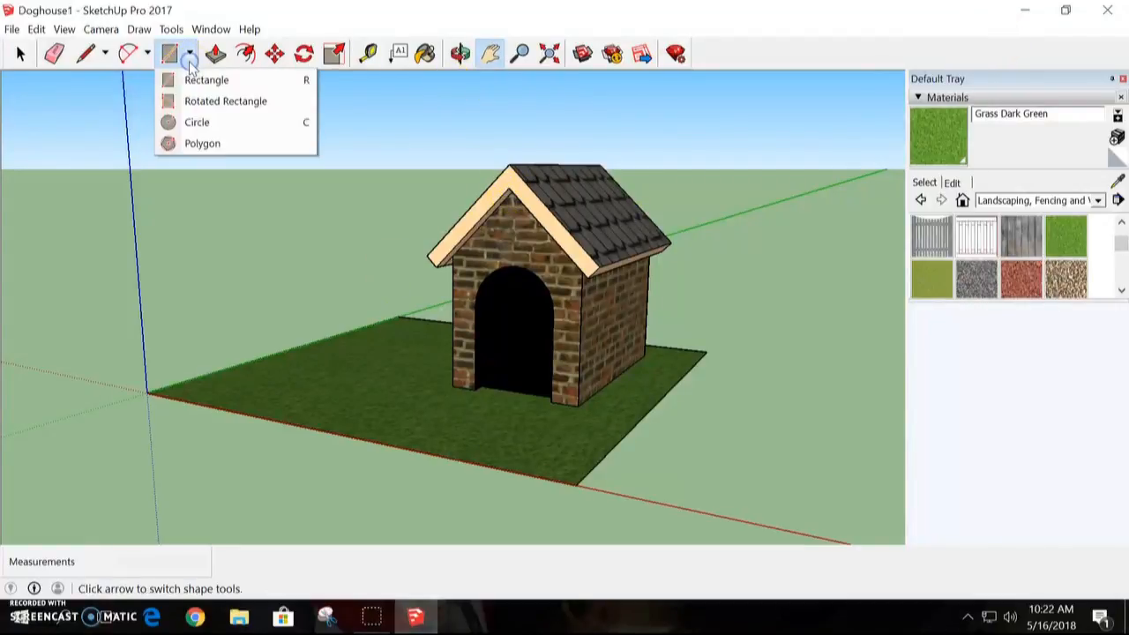
{"action": "left_click", "coordinate": [217, 124]}
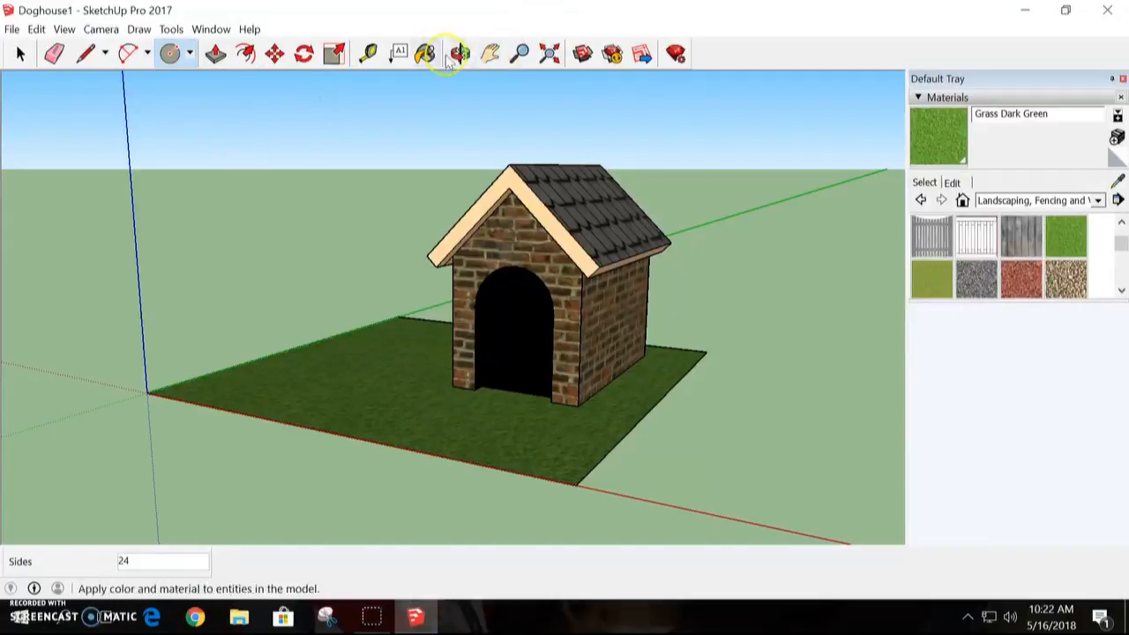
{"action": "left_click", "coordinate": [490, 53]}
{"action": "mouse_move", "coordinate": [441, 322]}
{"action": "left_mouse_down"}
{"action": "mouse_move", "coordinate": [454, 324]}
{"action": "mouse_move", "coordinate": [435, 308]}
{"action": "left_mouse_up"}
{"action": "scroll", "coordinate": [562, 429], "scroll_direction": "up", "scroll_amount": 2}
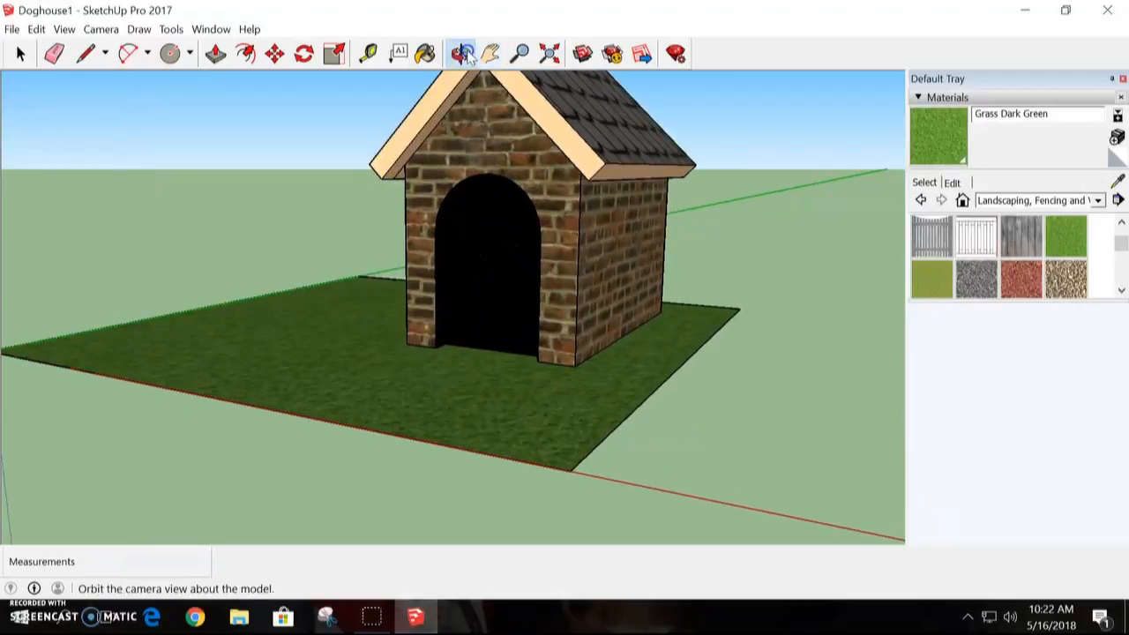
{"action": "left_click", "coordinate": [460, 53]}
{"action": "left_click_drag", "start_coordinate": [333, 221], "coordinate": [354, 108]}
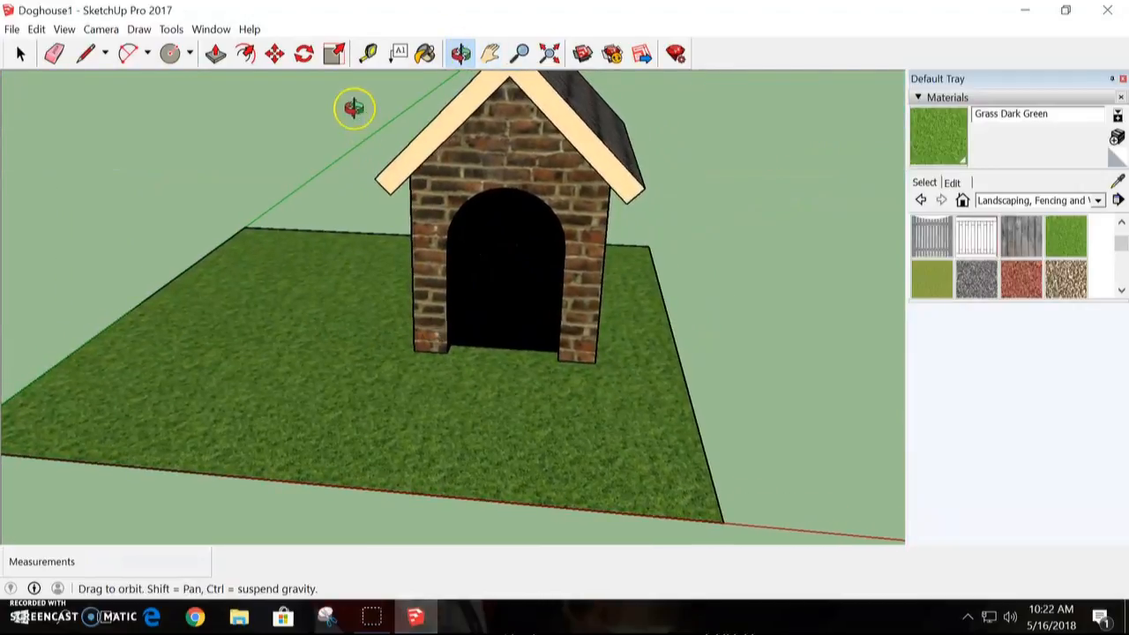
{"action": "left_click", "coordinate": [190, 55]}
{"action": "left_click", "coordinate": [196, 118]}
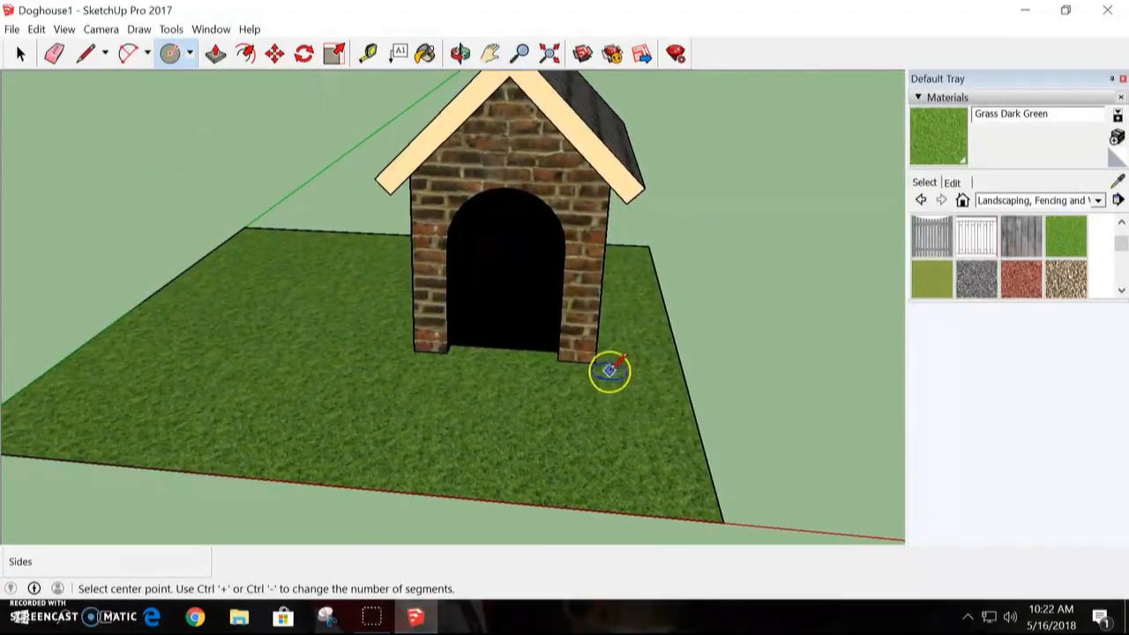
{"action": "left_click", "coordinate": [605, 420]}
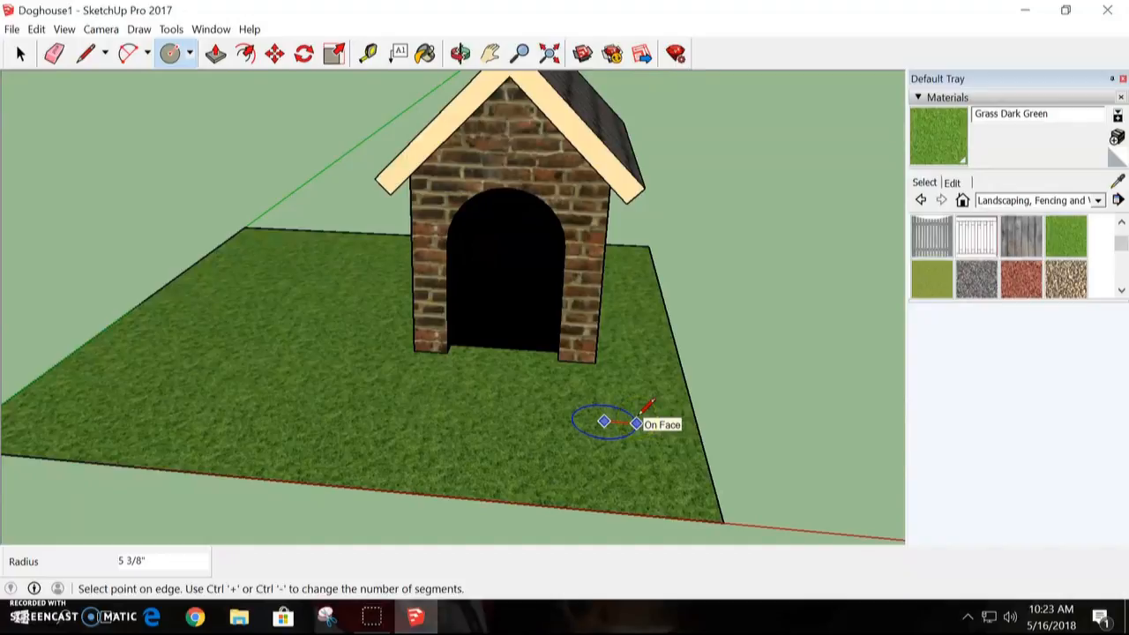
{"action": "key", "text": "Return"}
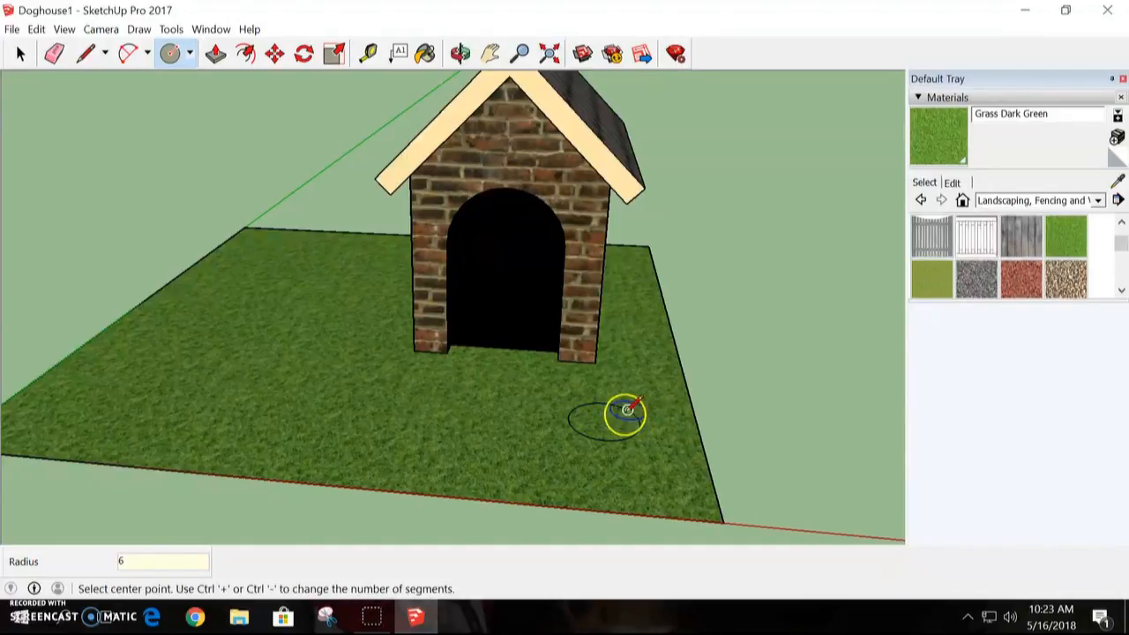
Try extruding the circle on the grass upward by 6 inches with Push/Pull, and undo the extrusion
{"action": "scroll", "coordinate": [640, 436], "scroll_direction": "up", "scroll_amount": 2}
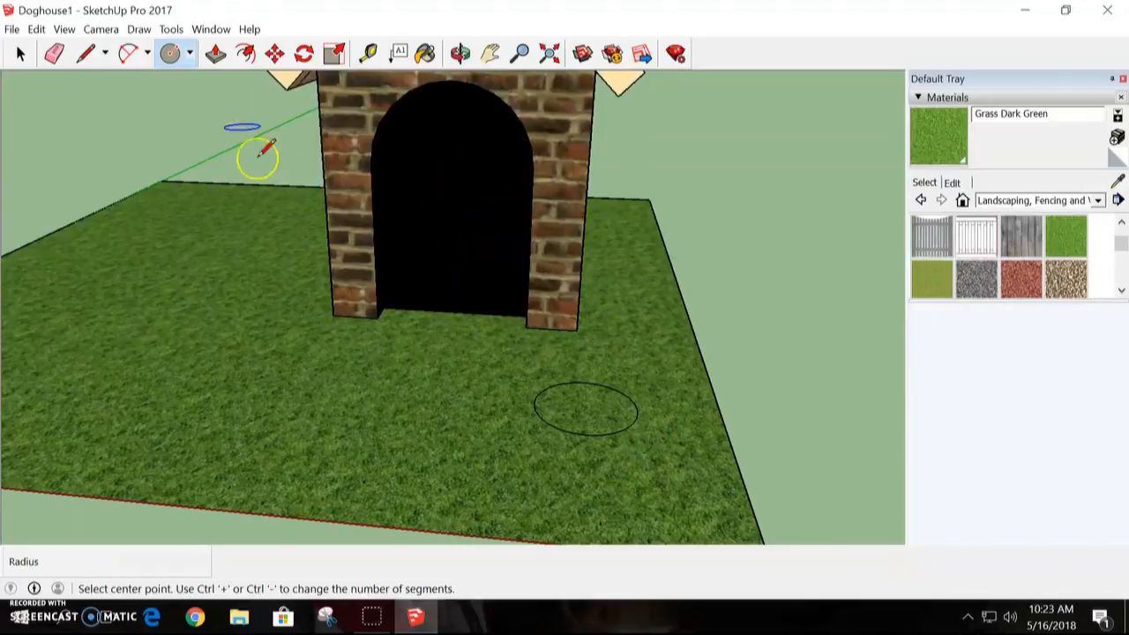
{"action": "left_click", "coordinate": [215, 54]}
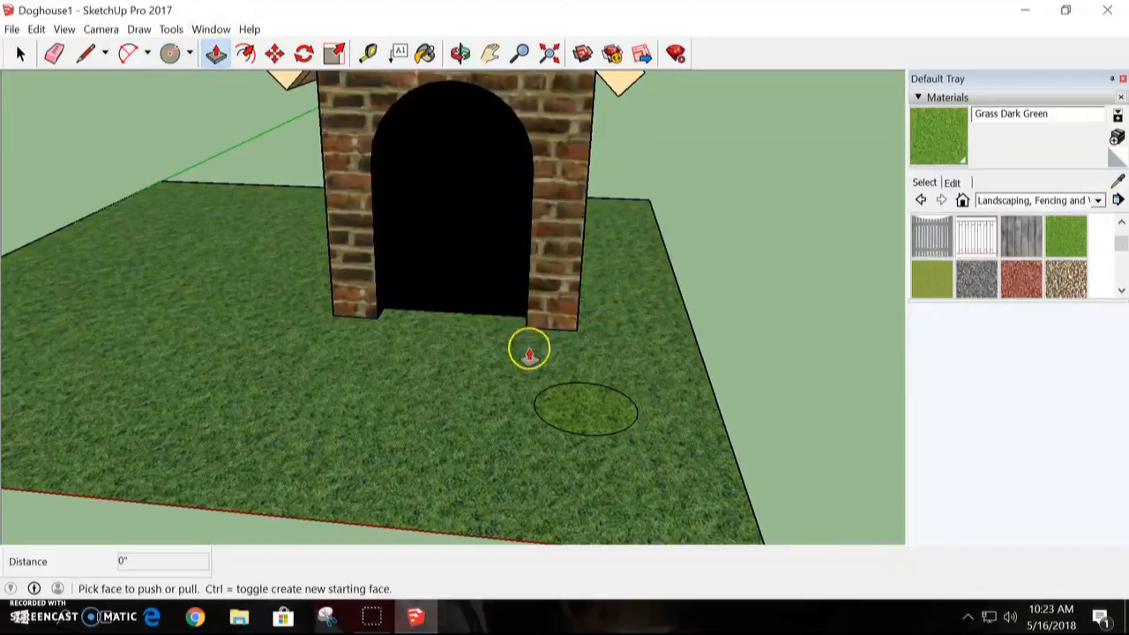
{"action": "left_click_drag", "start_coordinate": [573, 408], "coordinate": [580, 386]}
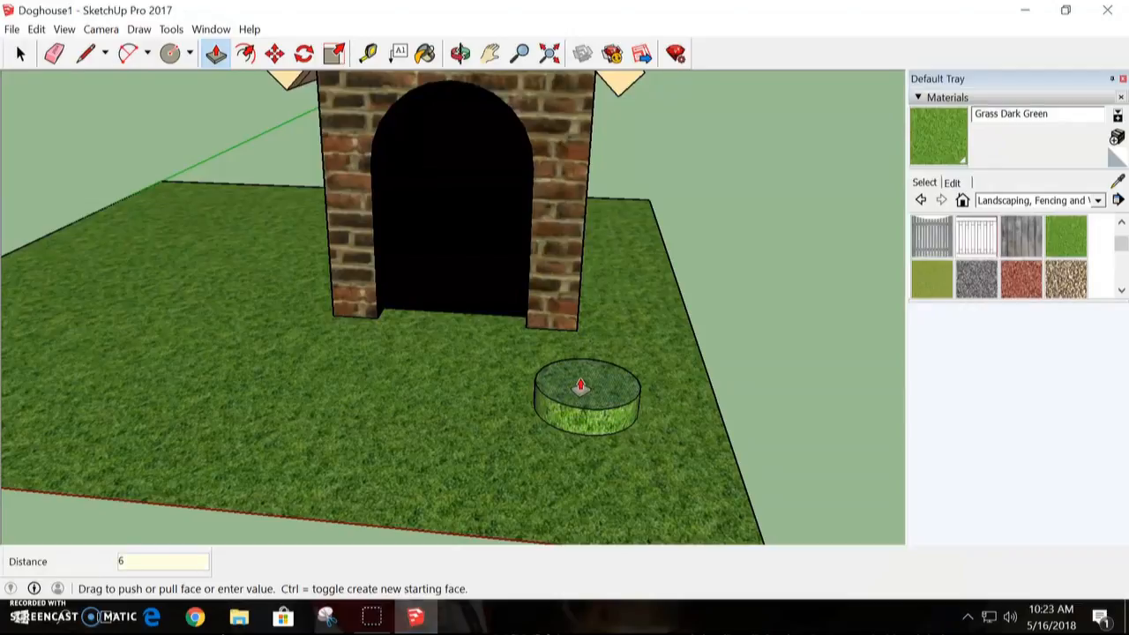
{"action": "type", "text": "6"}
{"action": "key", "text": "Return"}
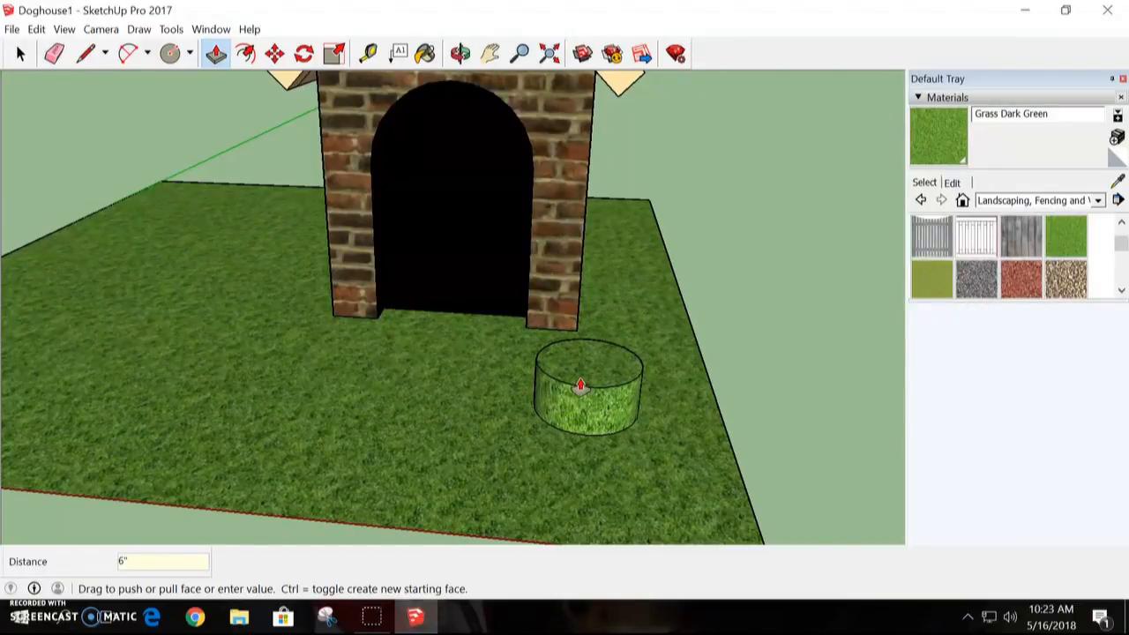
{"action": "key", "text": "ctrl+z"}
Extrude the circle on the grass into a cylinder 4 inches high
{"action": "left_click_drag", "start_coordinate": [579, 386], "coordinate": [594, 396]}
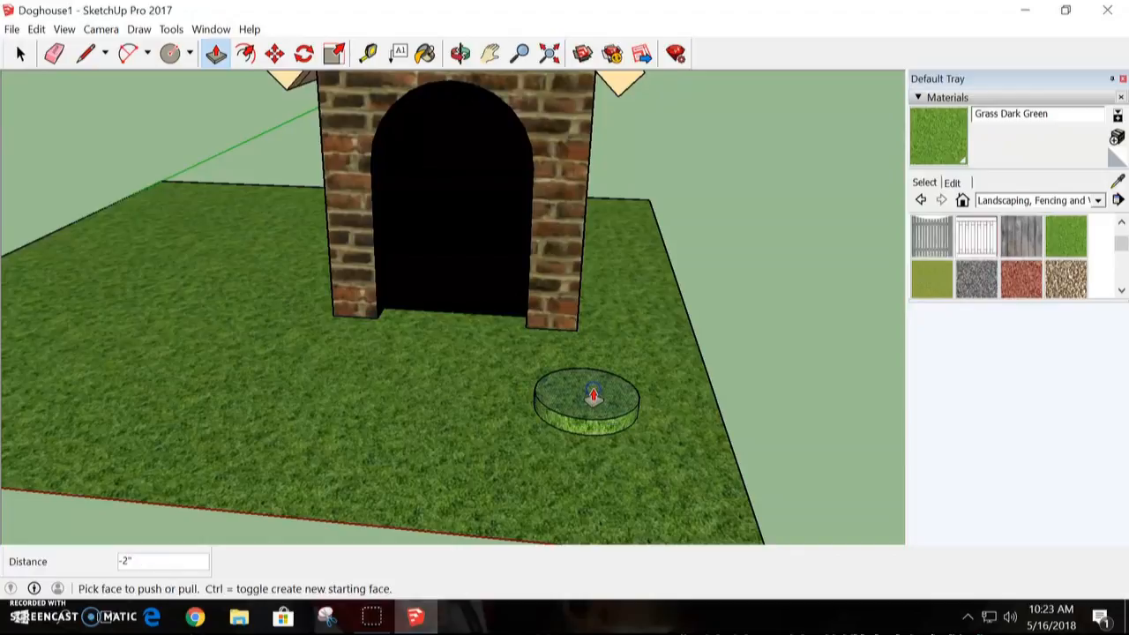
{"action": "key", "text": "Return"}
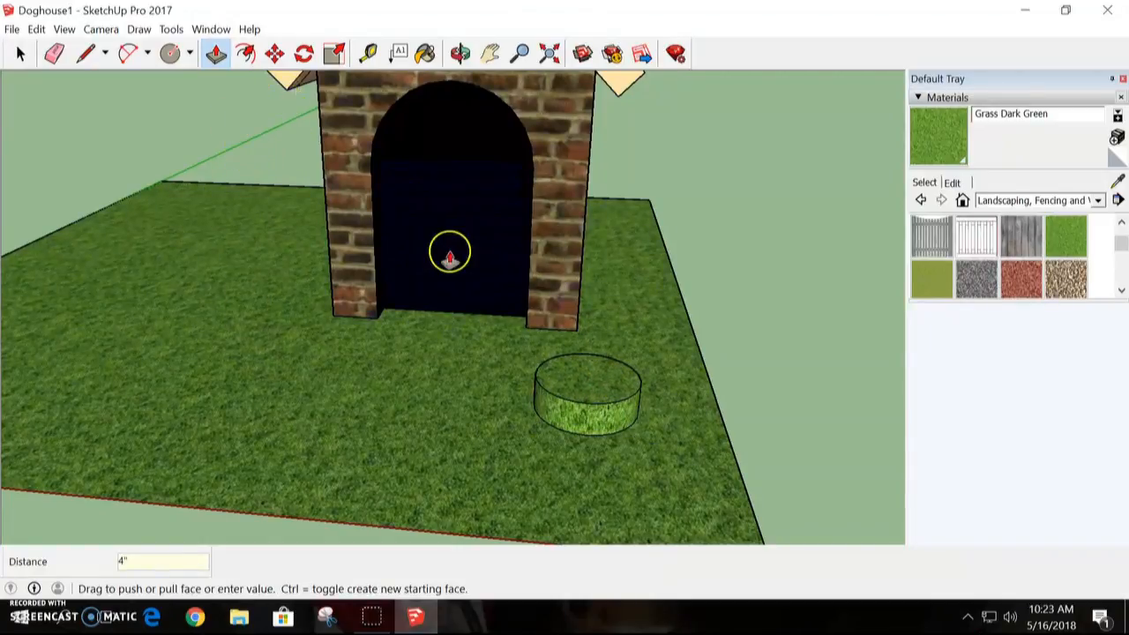
{"action": "scroll", "coordinate": [650, 349], "scroll_direction": "up", "scroll_amount": 3}
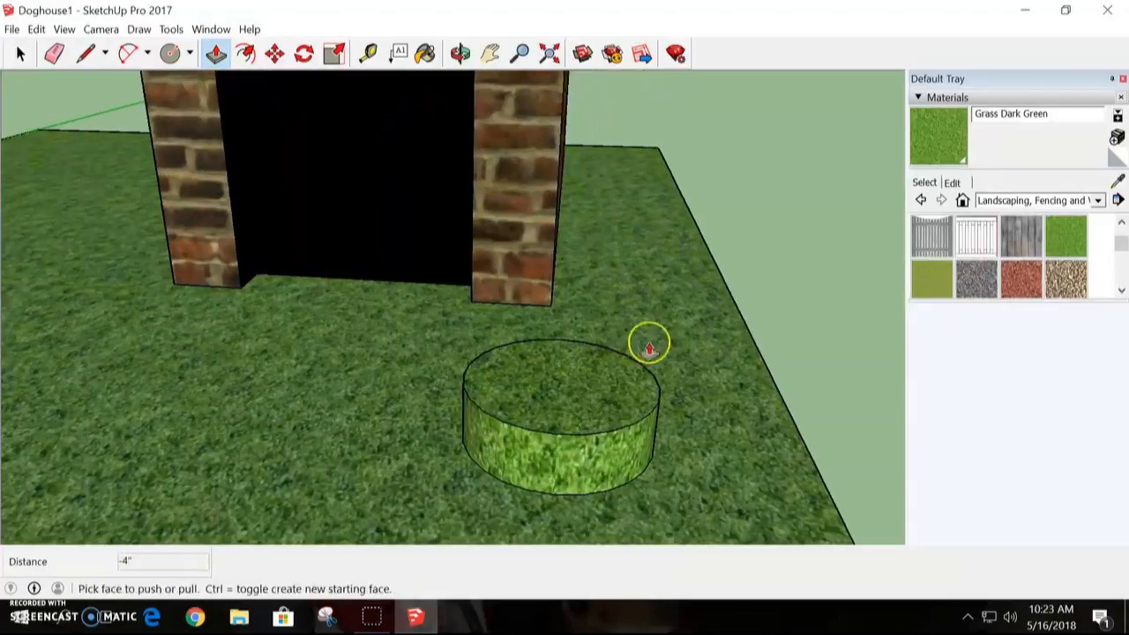
{"action": "left_click_drag", "start_coordinate": [724, 340], "coordinate": [703, 384]}
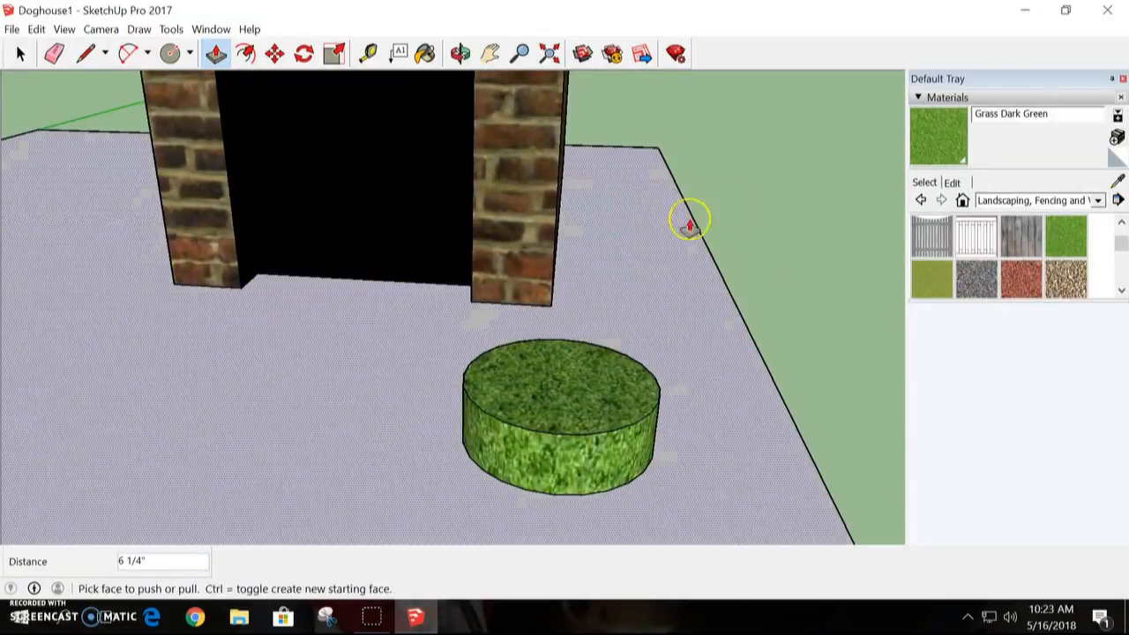
{"action": "key", "text": "ctrl+z"}
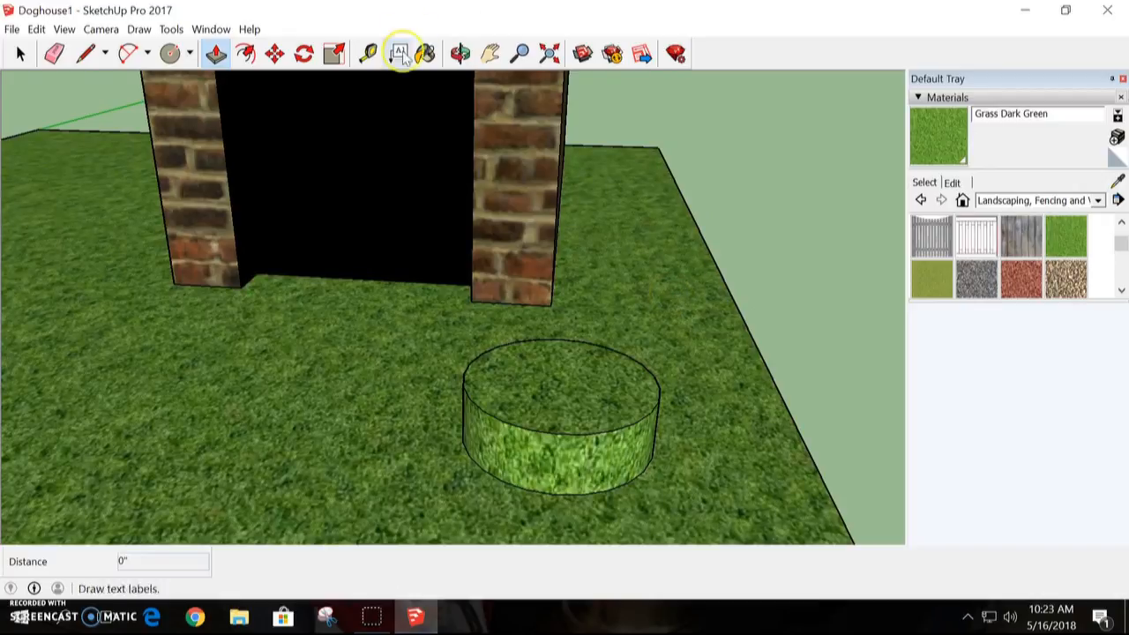
Try offsetting the top edge of the grass-textured cylinder inward by 2 inches
{"action": "left_click", "coordinate": [460, 53]}
{"action": "left_click_drag", "start_coordinate": [760, 292], "coordinate": [741, 345]}
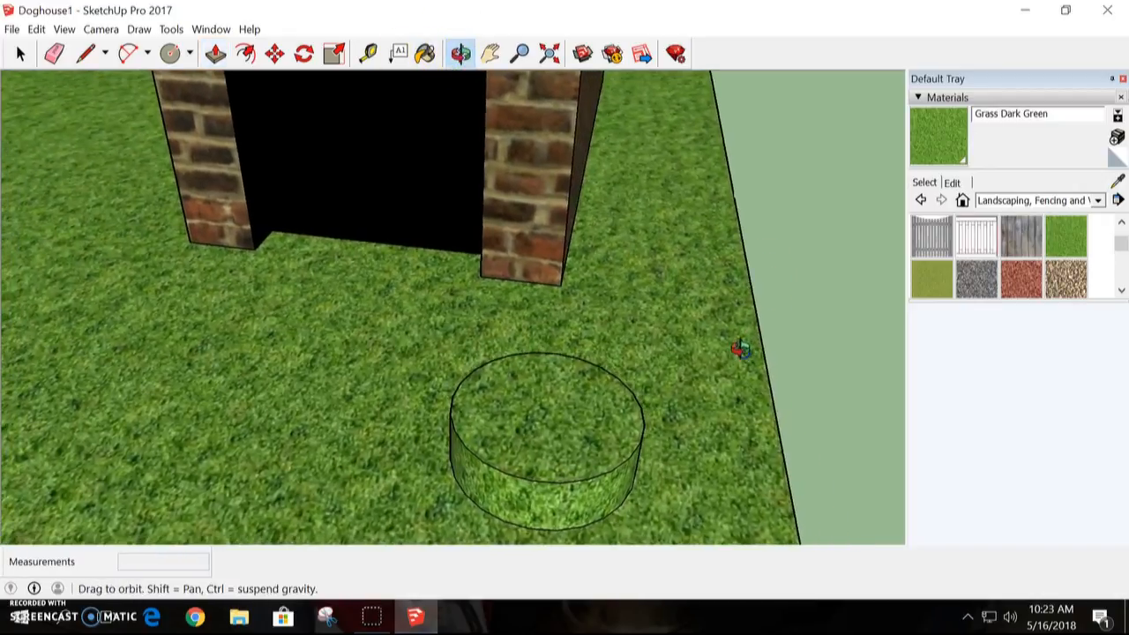
{"action": "left_click", "coordinate": [244, 53]}
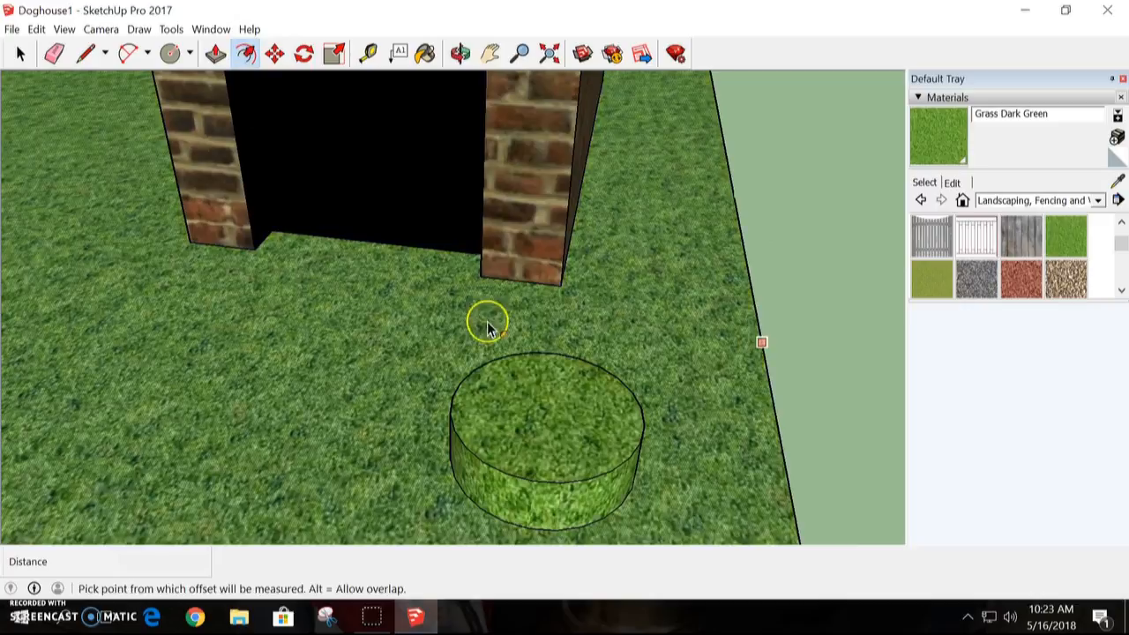
{"action": "left_click", "coordinate": [531, 364]}
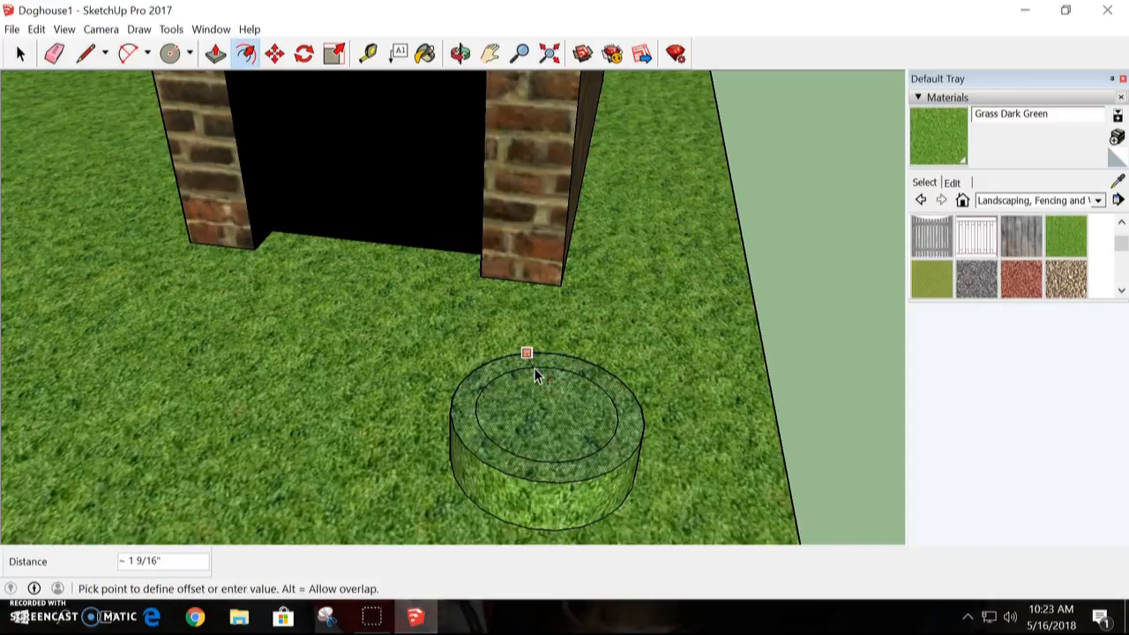
{"action": "type", "text": "2"}
{"action": "key", "text": "Return"}
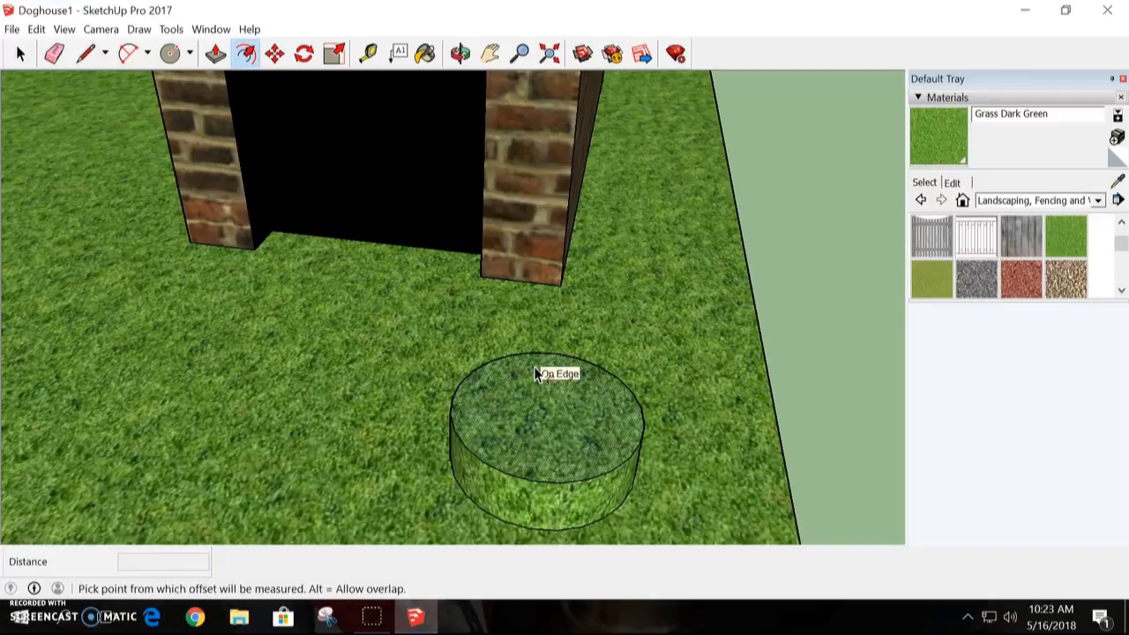
Offset the cylinder's top edge inward by 1 inch to form a rim
{"action": "left_click", "coordinate": [525, 357]}
{"action": "type", "text": "1"}
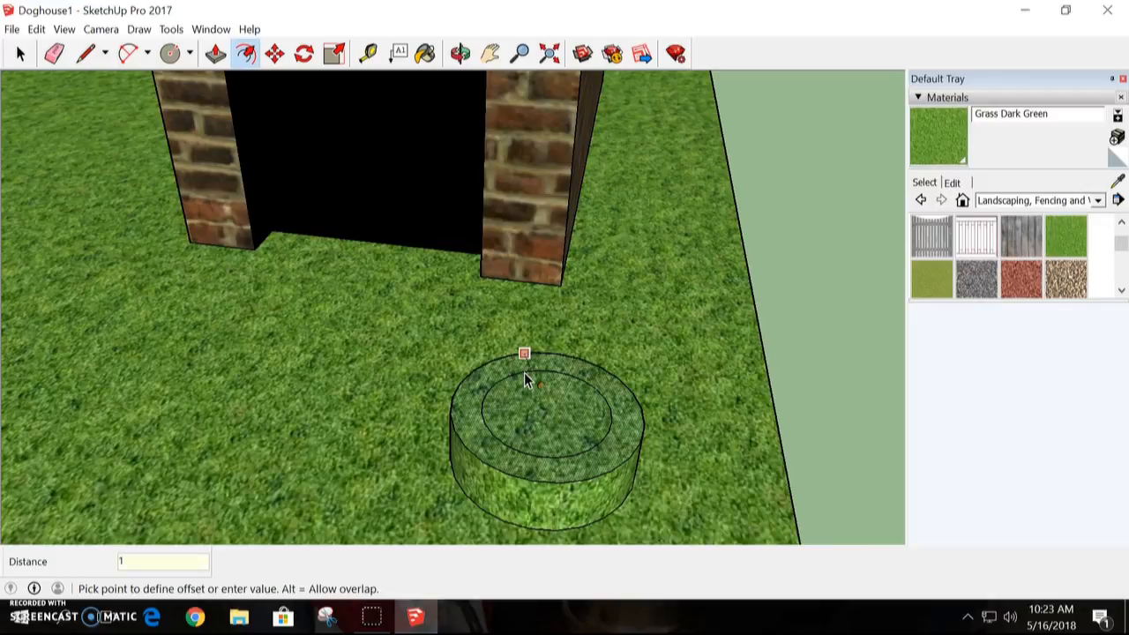
{"action": "key", "text": "Return"}
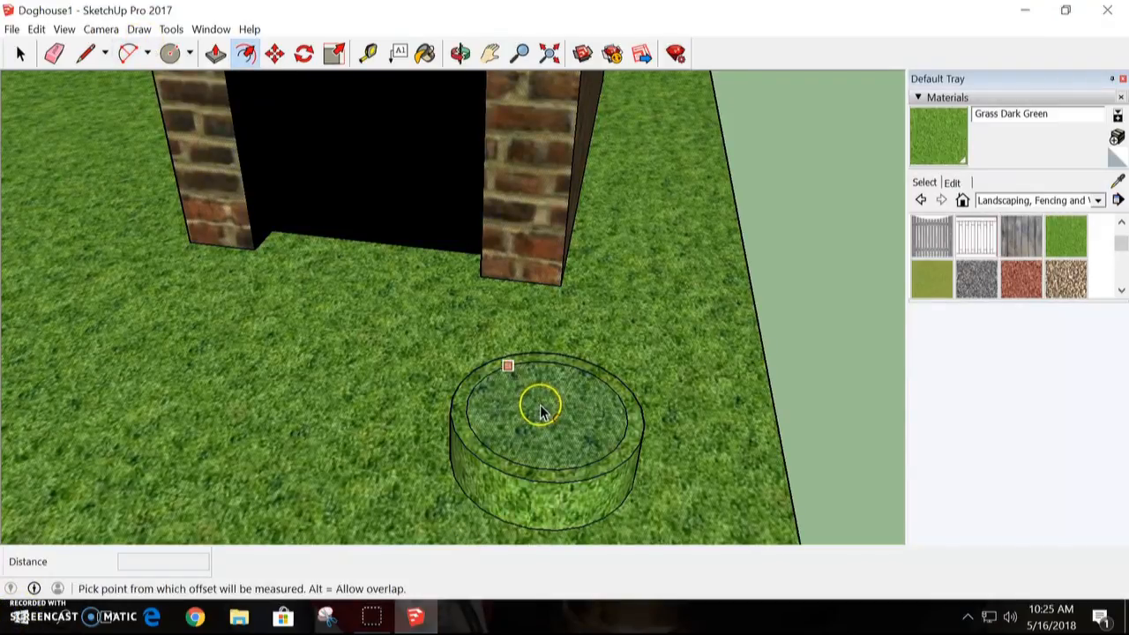
Push the inner circle of the cylinder's top down 3 inches to hollow it into a bowl
{"action": "left_click", "coordinate": [215, 54]}
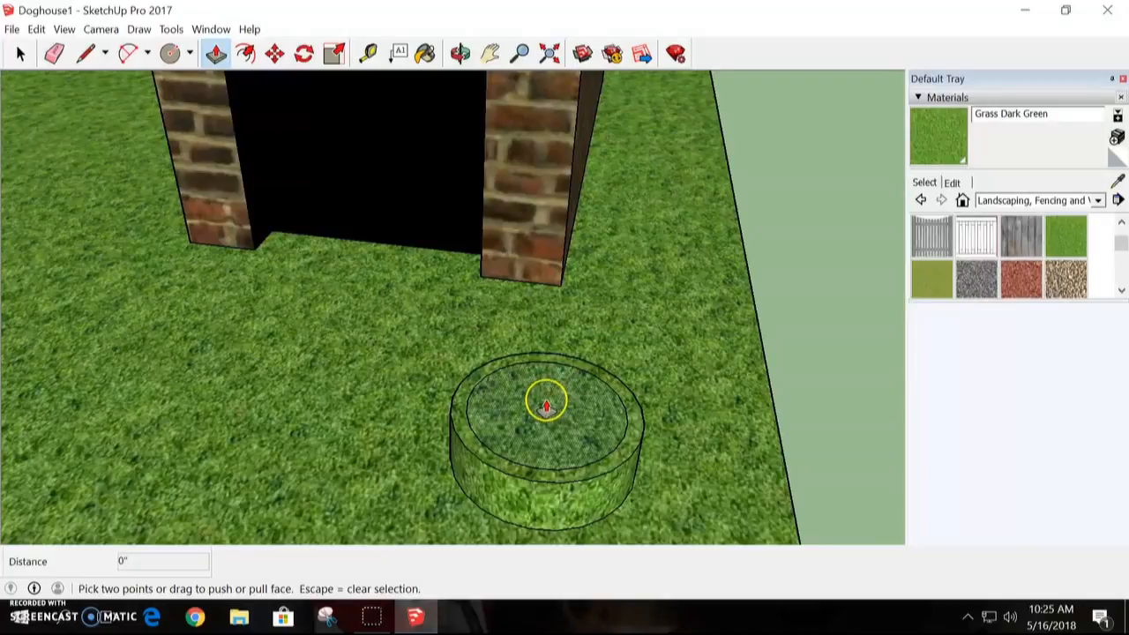
{"action": "left_click_drag", "start_coordinate": [546, 404], "coordinate": [545, 416]}
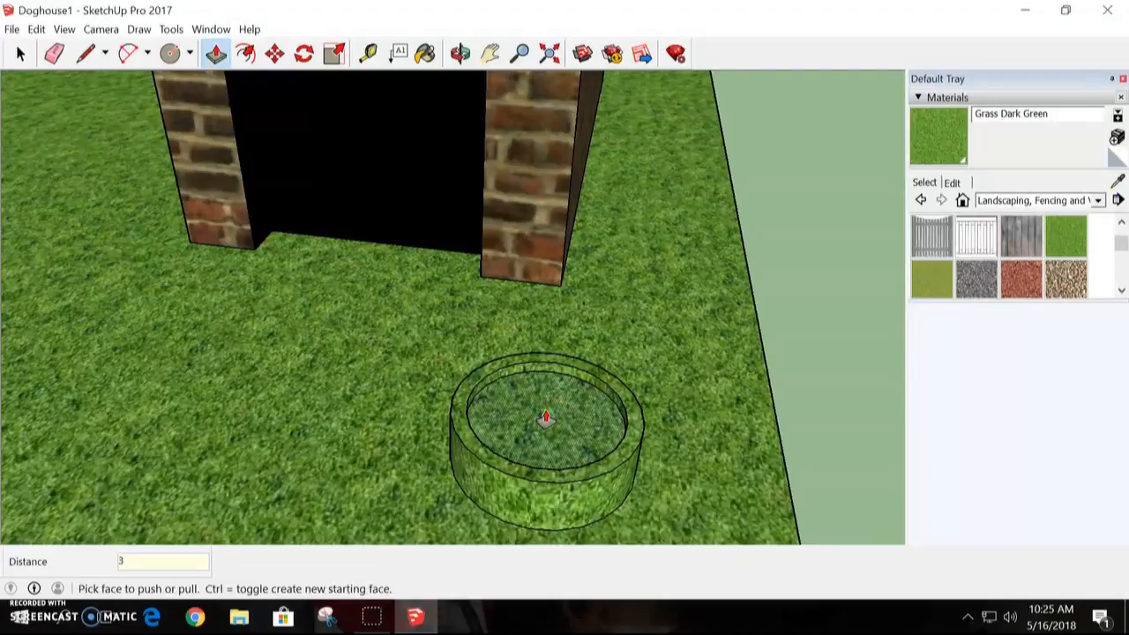
{"action": "type", "text": "3"}
{"action": "key", "text": "Return"}
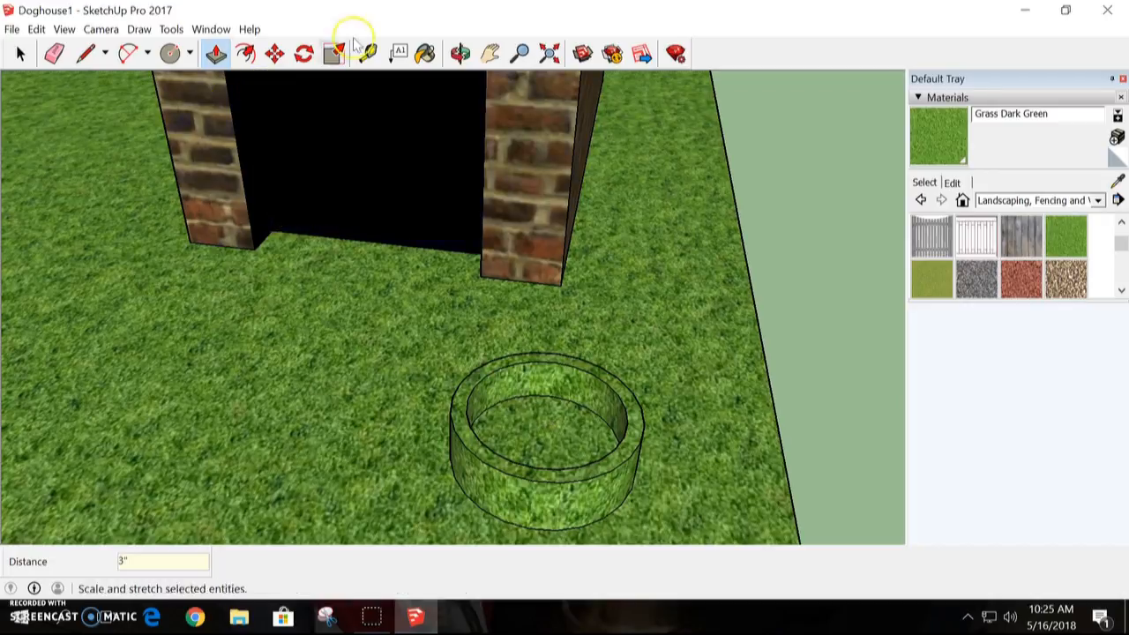
Paint the bowl's inside floor with Metal Embossed, and its inner wall, rim and outer wall with Metal Corrugated Shiny
{"action": "left_click", "coordinate": [459, 55]}
{"action": "left_click_drag", "start_coordinate": [650, 386], "coordinate": [653, 335]}
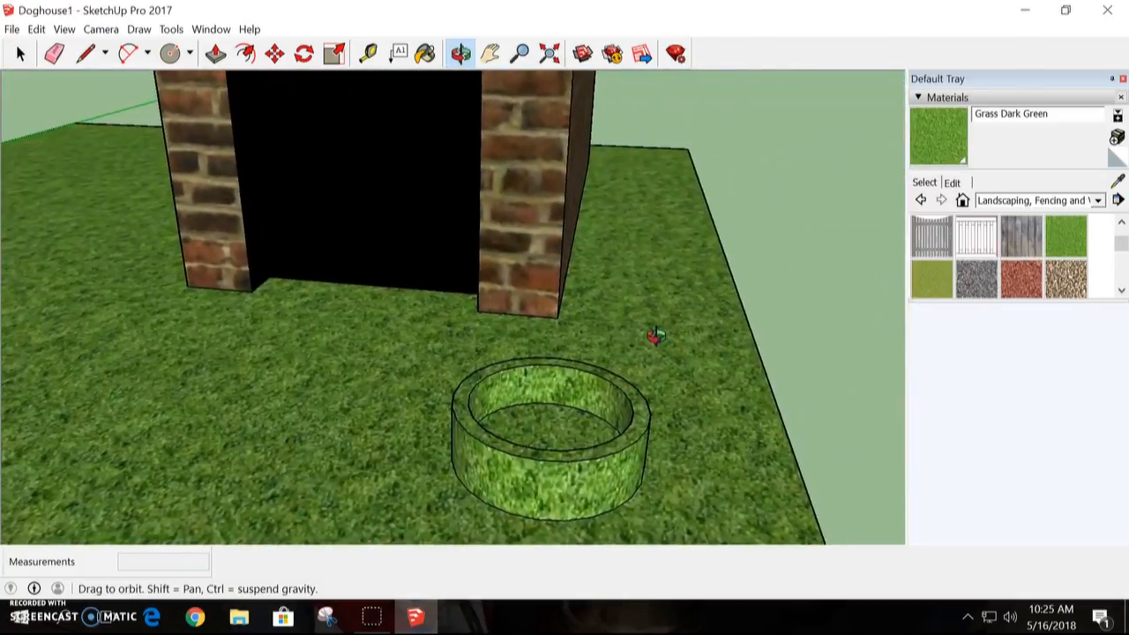
{"action": "left_click", "coordinate": [425, 53]}
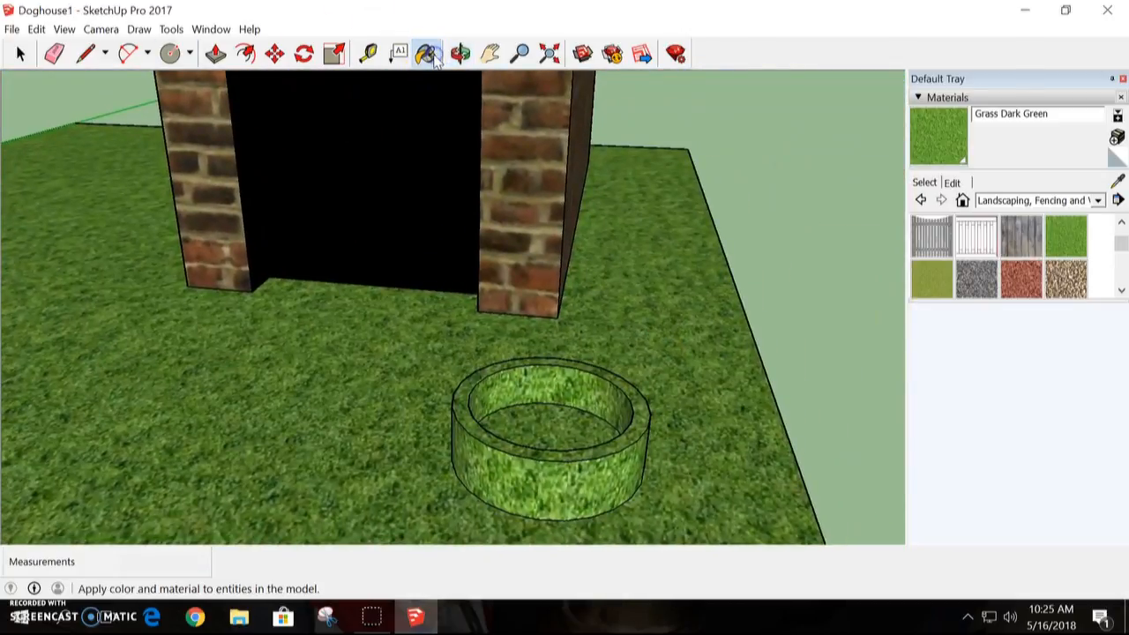
{"action": "left_click", "coordinate": [1100, 201]}
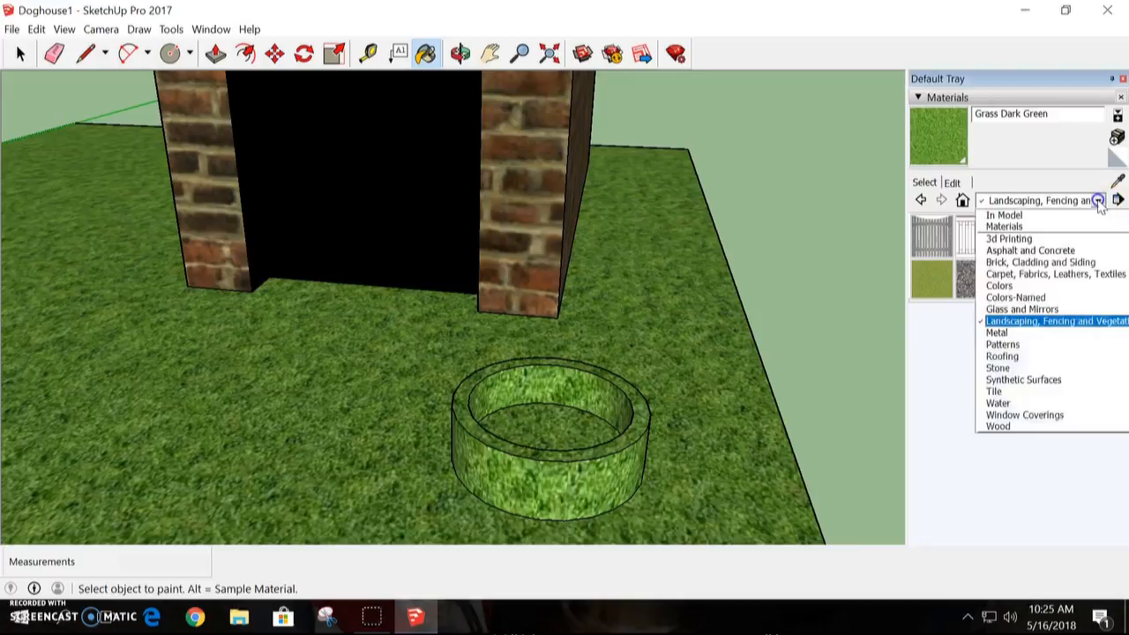
{"action": "left_click", "coordinate": [1039, 331]}
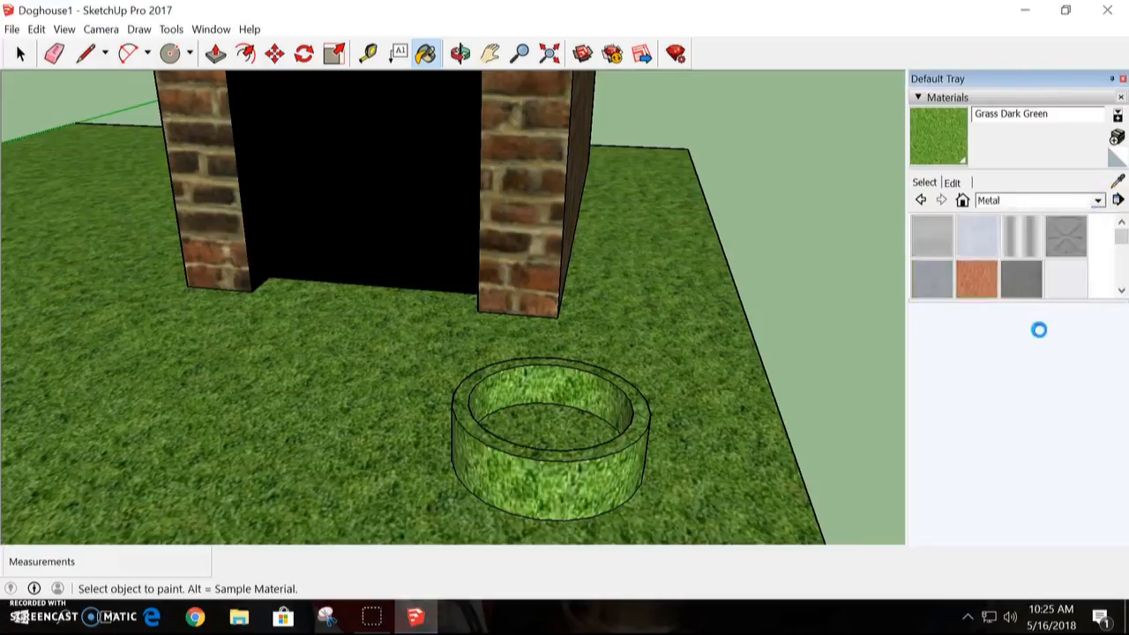
{"action": "left_click", "coordinate": [1065, 234]}
{"action": "left_click", "coordinate": [563, 429]}
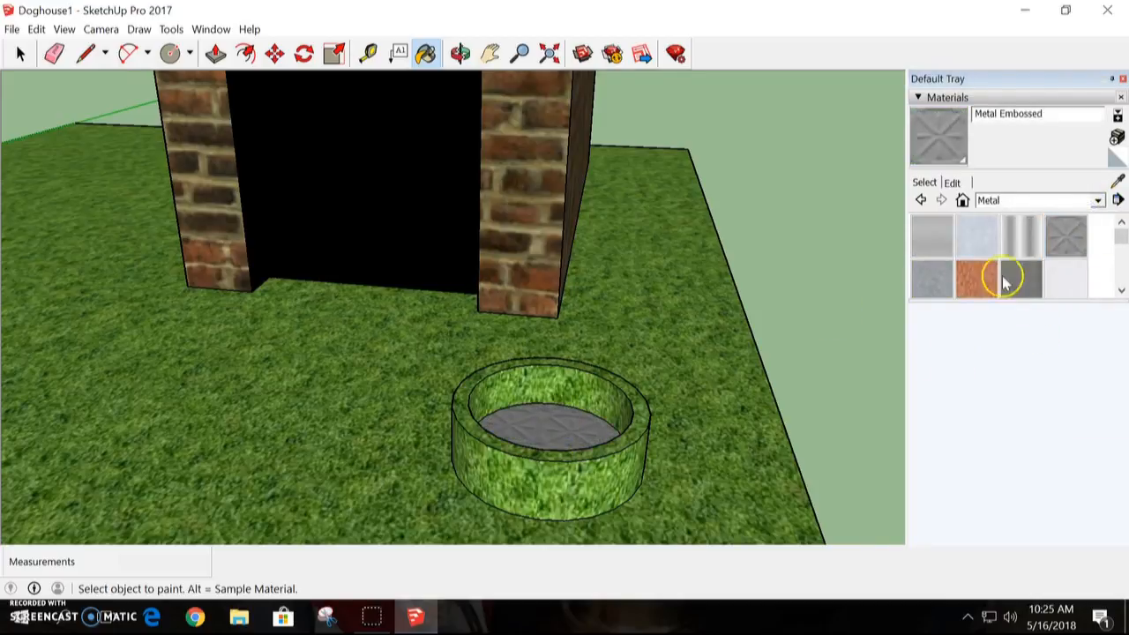
{"action": "left_click", "coordinate": [1022, 235]}
{"action": "left_click", "coordinate": [565, 377]}
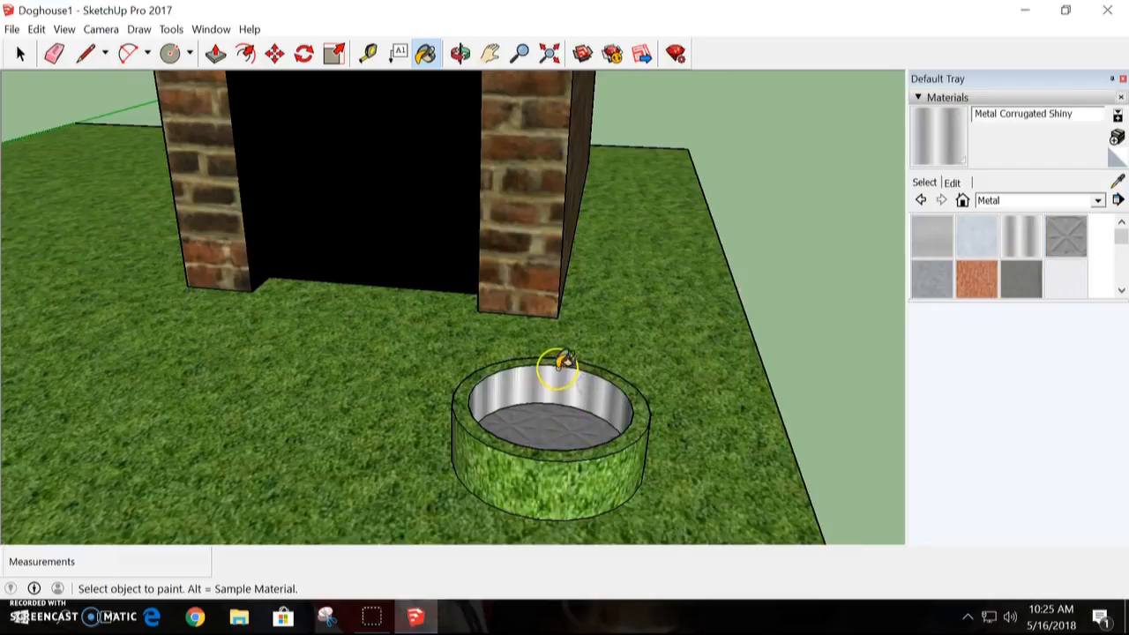
{"action": "left_click", "coordinate": [563, 359]}
{"action": "left_click", "coordinate": [549, 485]}
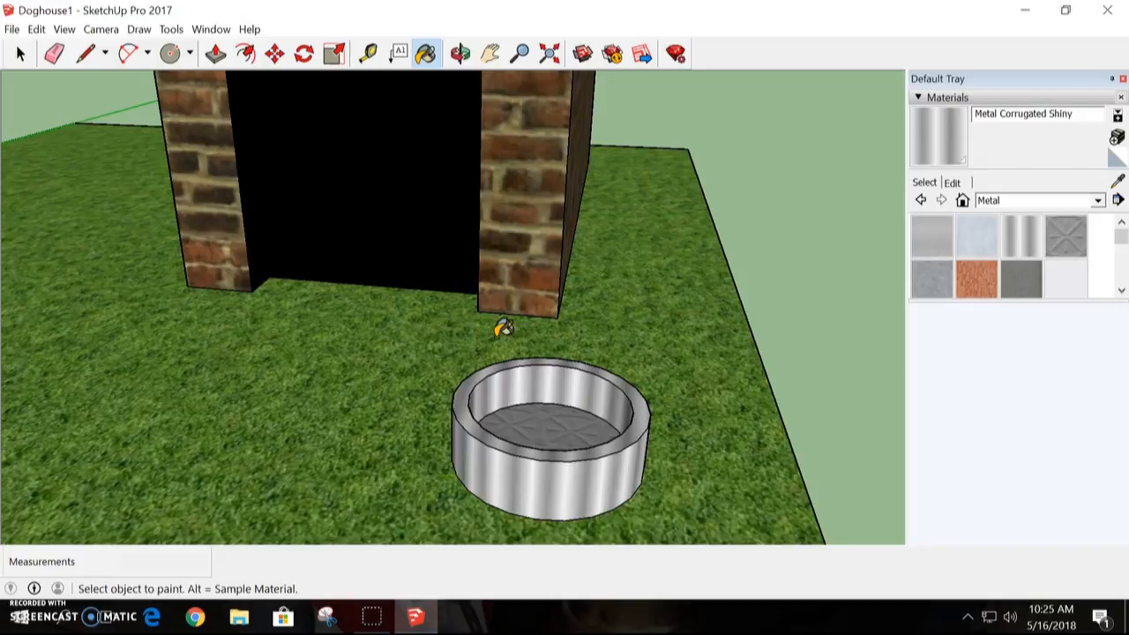
Repaint the bowl's inside floor with Groundcover Brick Crushed from the landscaping materials
{"action": "left_click", "coordinate": [1098, 201]}
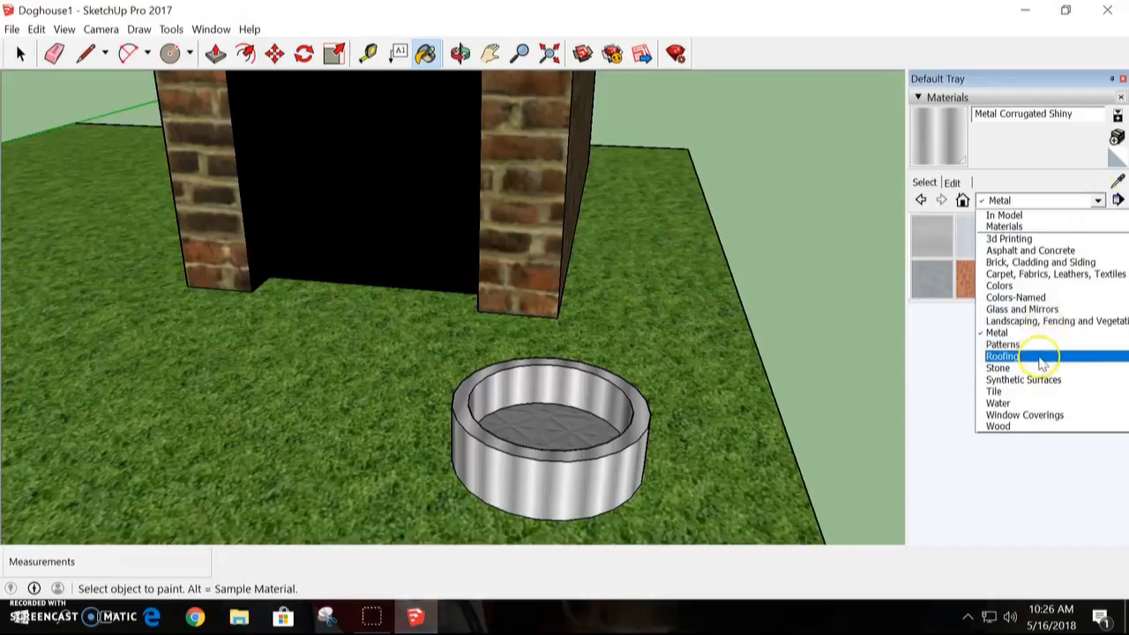
{"action": "left_click", "coordinate": [1038, 322]}
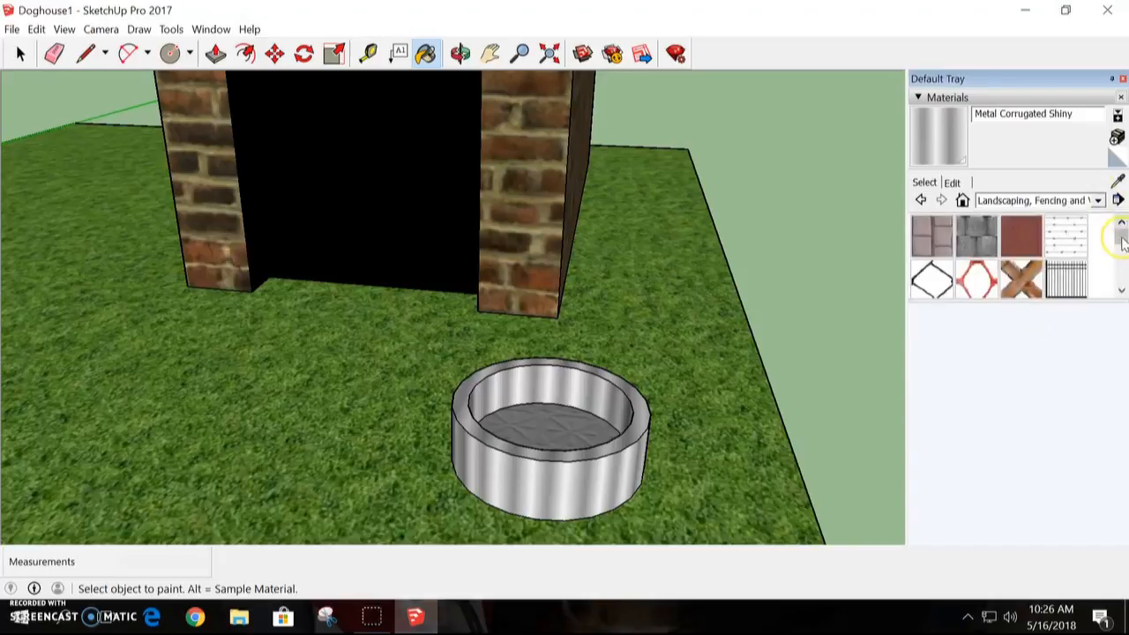
{"action": "scroll", "coordinate": [1123, 243], "scroll_direction": "down", "scroll_amount": 3}
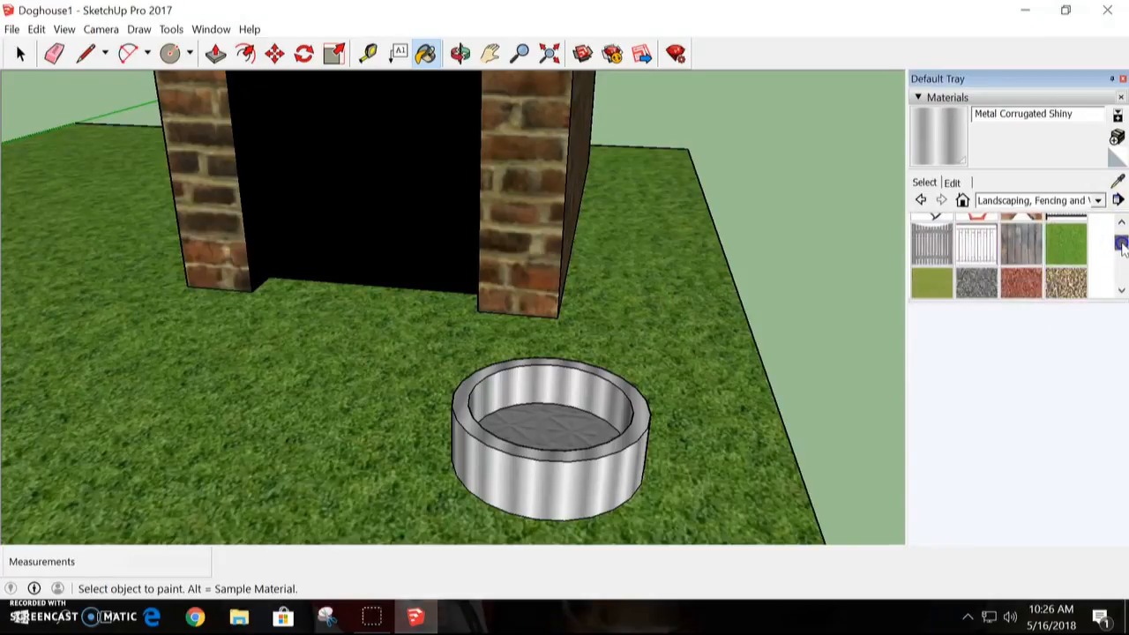
{"action": "left_click", "coordinate": [1024, 279]}
{"action": "left_click", "coordinate": [534, 430]}
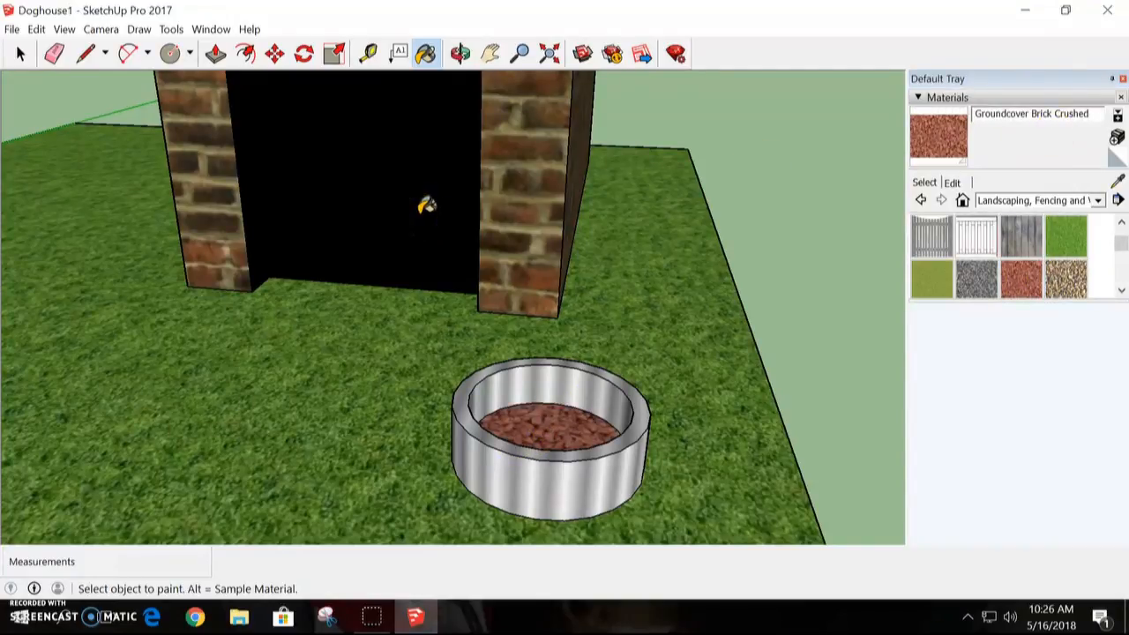
Draw a second circle with a 6-inch radius on the grass in front of the doorway, beside the metal bowl
{"action": "left_click", "coordinate": [460, 54]}
{"action": "left_click_drag", "start_coordinate": [658, 257], "coordinate": [583, 231]}
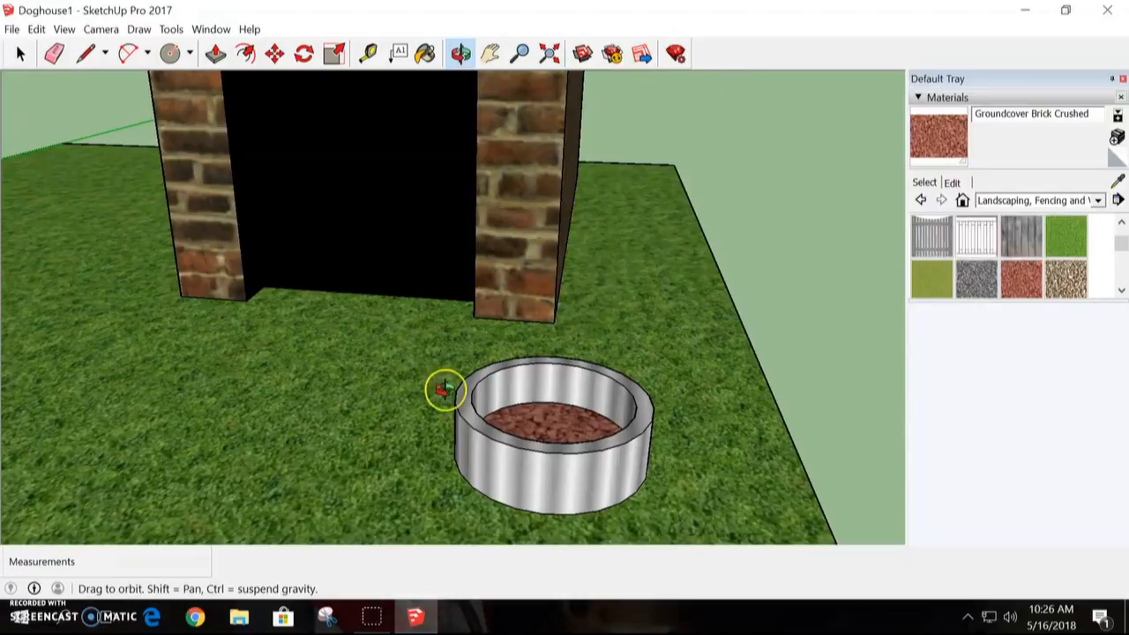
{"action": "scroll", "coordinate": [768, 344], "scroll_direction": "down", "scroll_amount": 5}
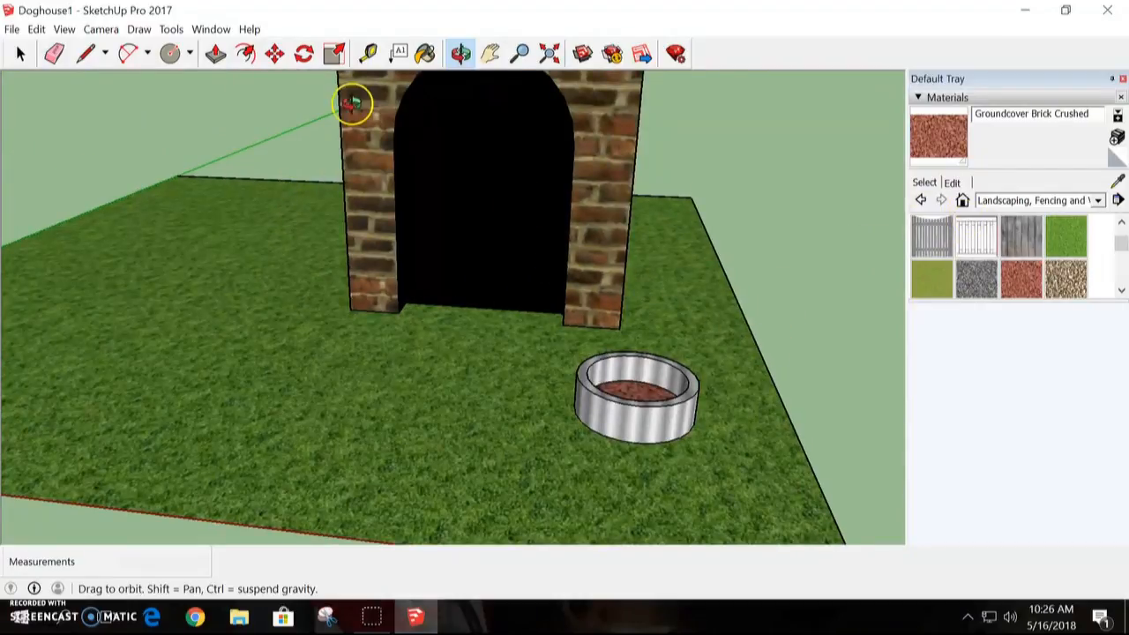
{"action": "left_click", "coordinate": [170, 53]}
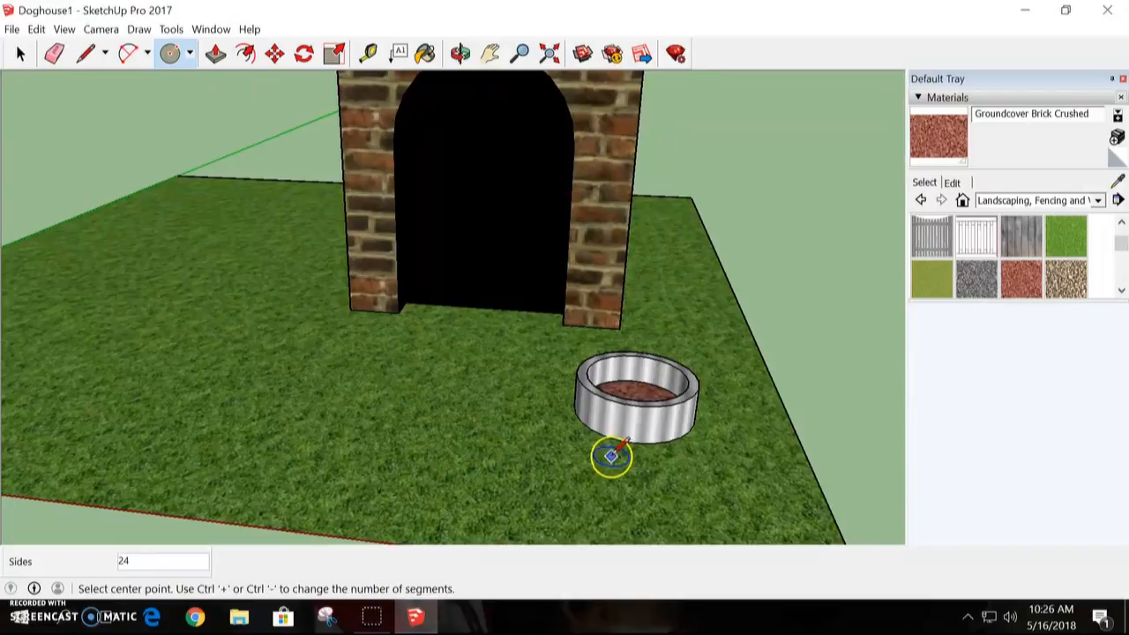
{"action": "left_click", "coordinate": [489, 53]}
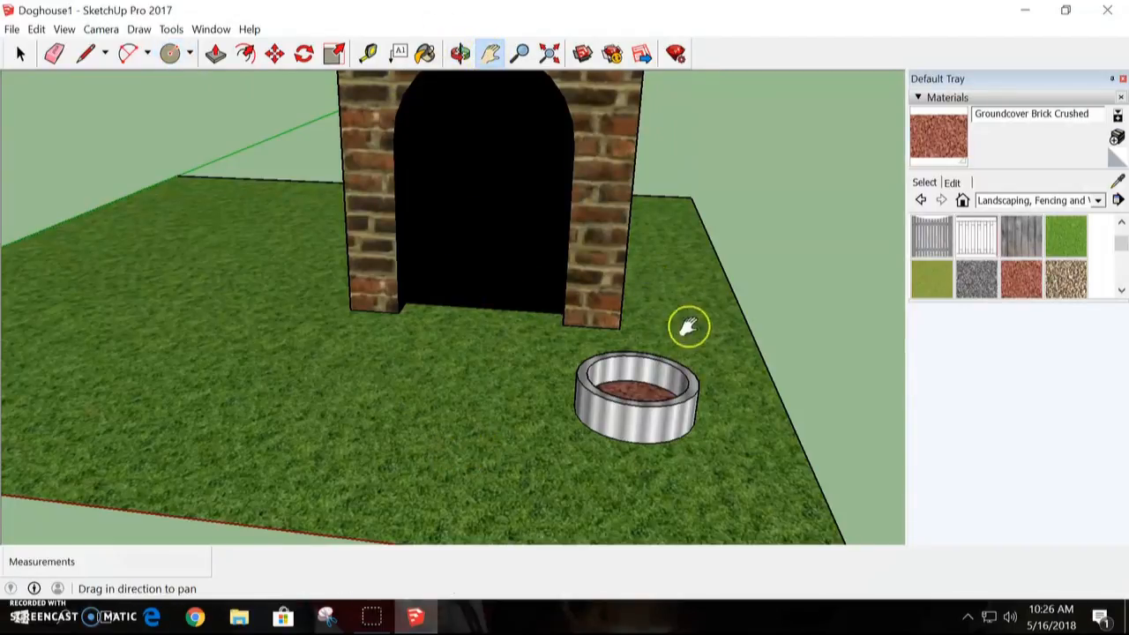
{"action": "left_click_drag", "start_coordinate": [686, 323], "coordinate": [514, 321]}
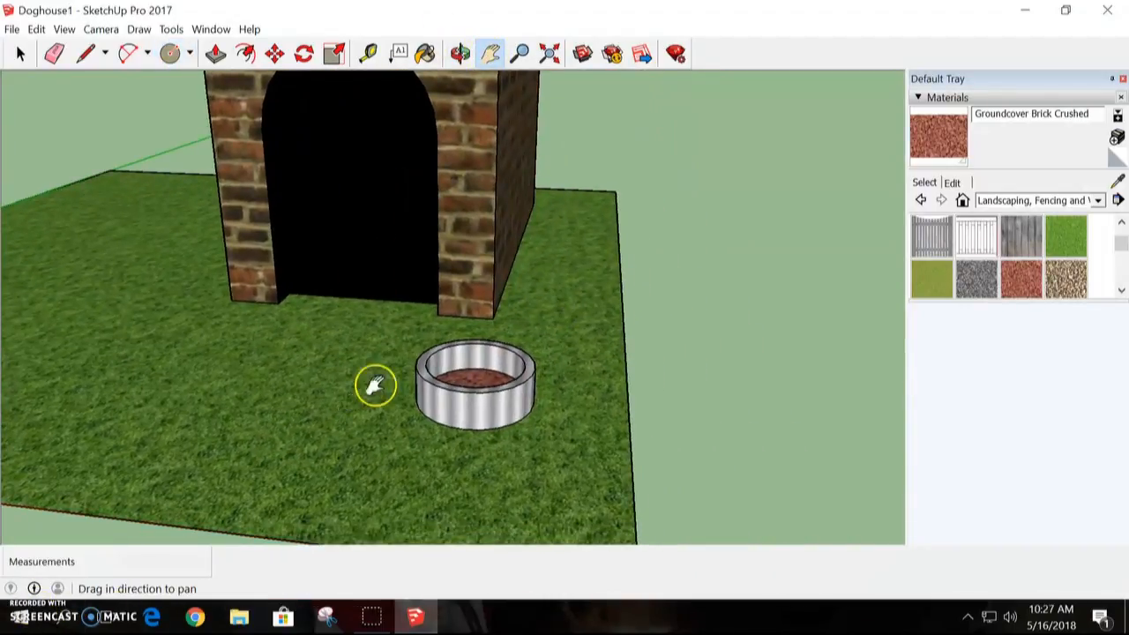
{"action": "left_click", "coordinate": [174, 55]}
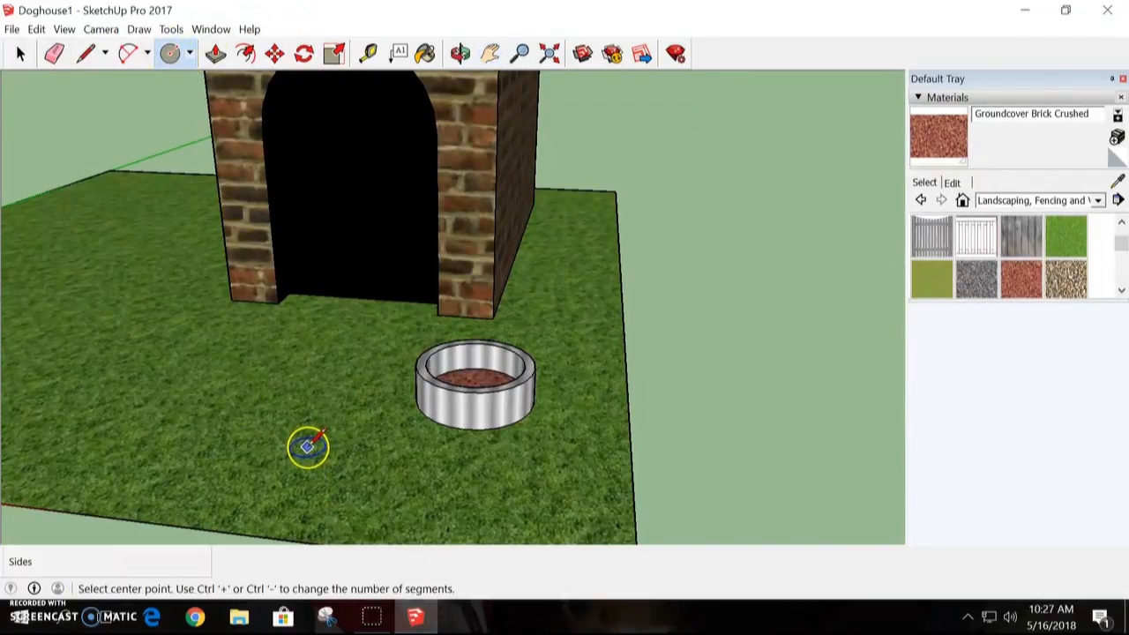
{"action": "left_click", "coordinate": [352, 457]}
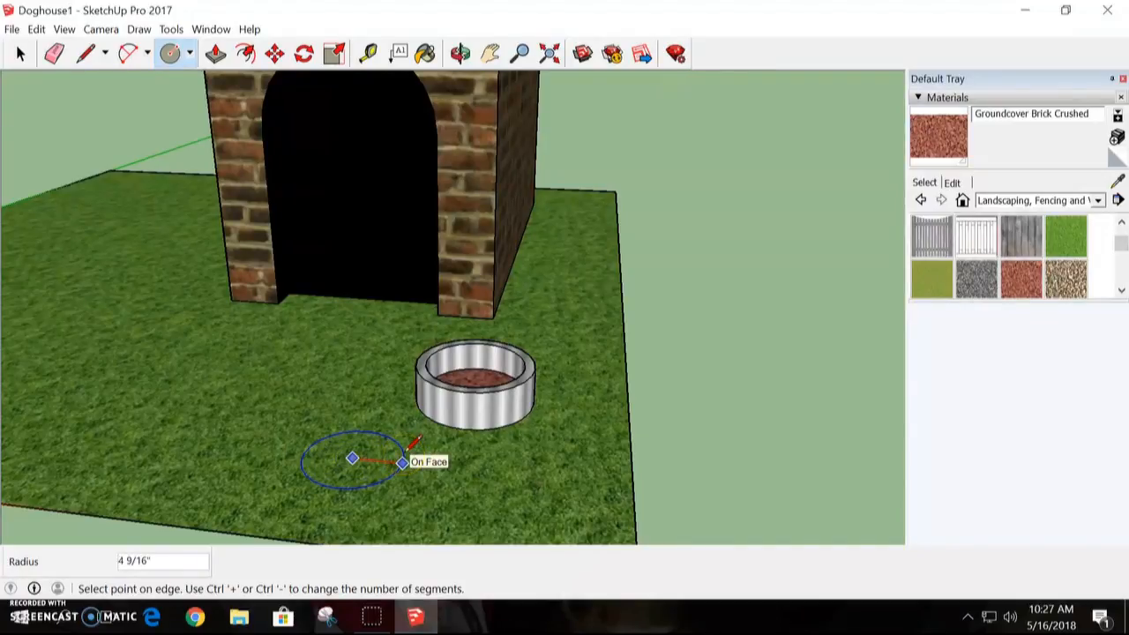
{"action": "type", "text": "6"}
{"action": "key", "text": "Return"}
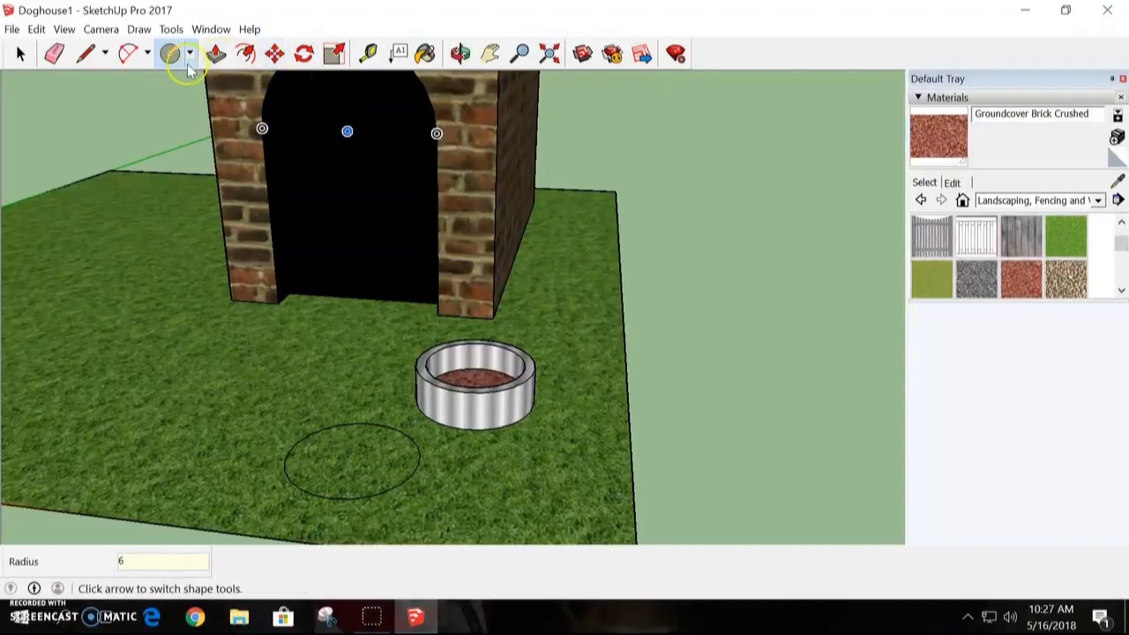
Extrude the new circle on the grass into a cylinder 4 inches high
{"action": "left_click", "coordinate": [216, 53]}
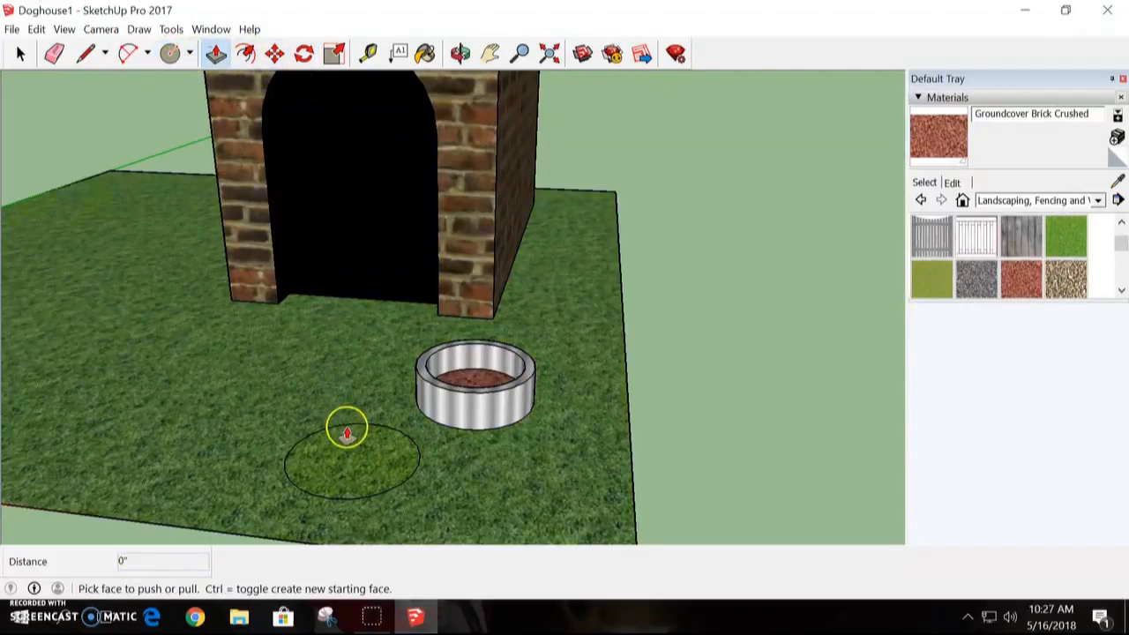
{"action": "left_click_drag", "start_coordinate": [350, 443], "coordinate": [356, 417]}
{"action": "type", "text": "4"}
{"action": "key", "text": "Return"}
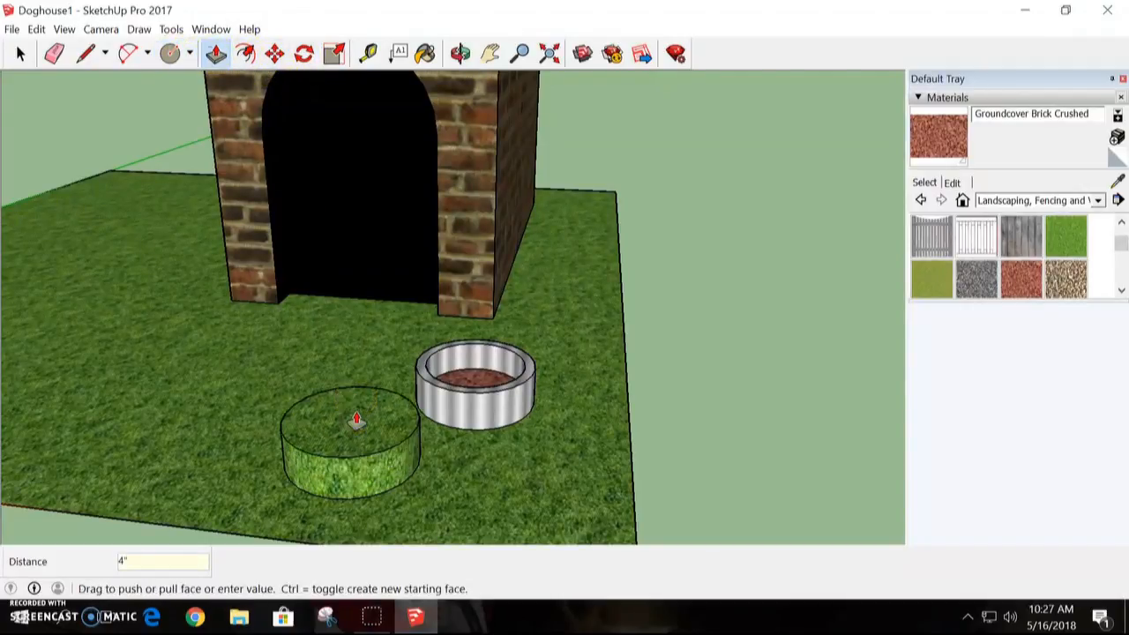
Offset the second cylinder's top edge inward by 1 inch
{"action": "left_click", "coordinate": [248, 55]}
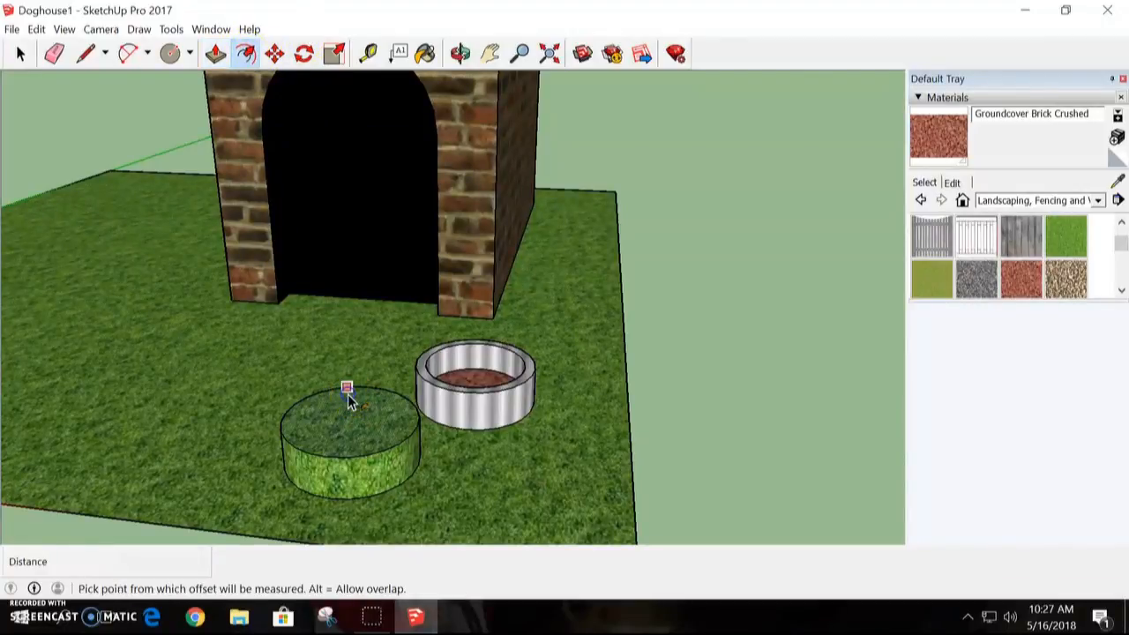
{"action": "left_click", "coordinate": [349, 399]}
{"action": "left_click", "coordinate": [352, 401]}
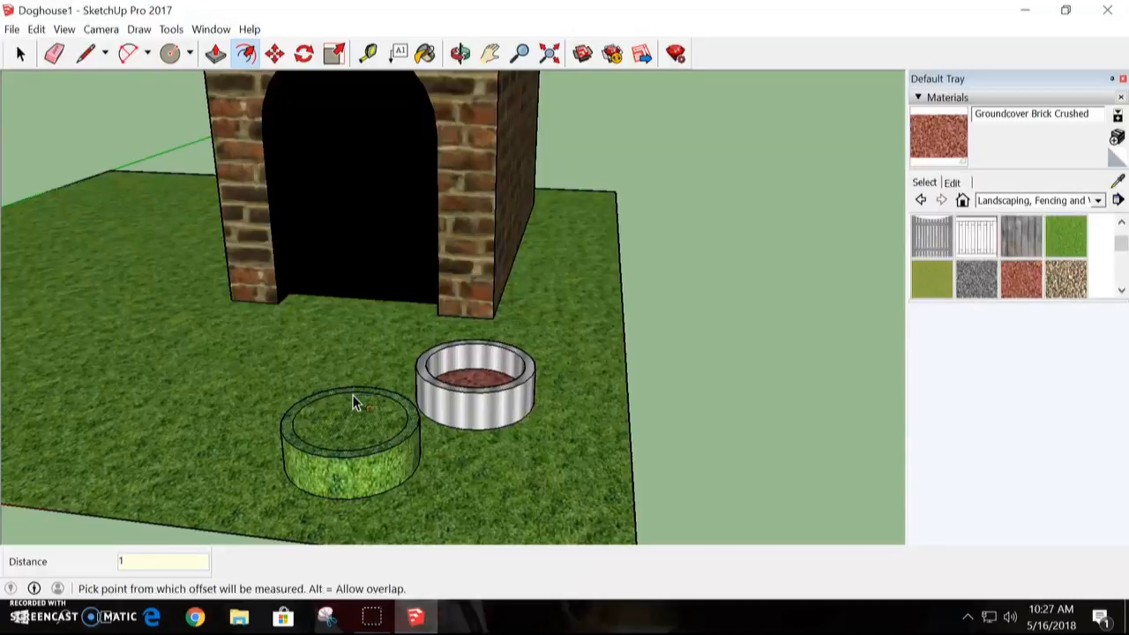
Push the second cylinder's inner top circle down 3 inches to hollow out a second bowl
{"action": "left_click", "coordinate": [217, 53]}
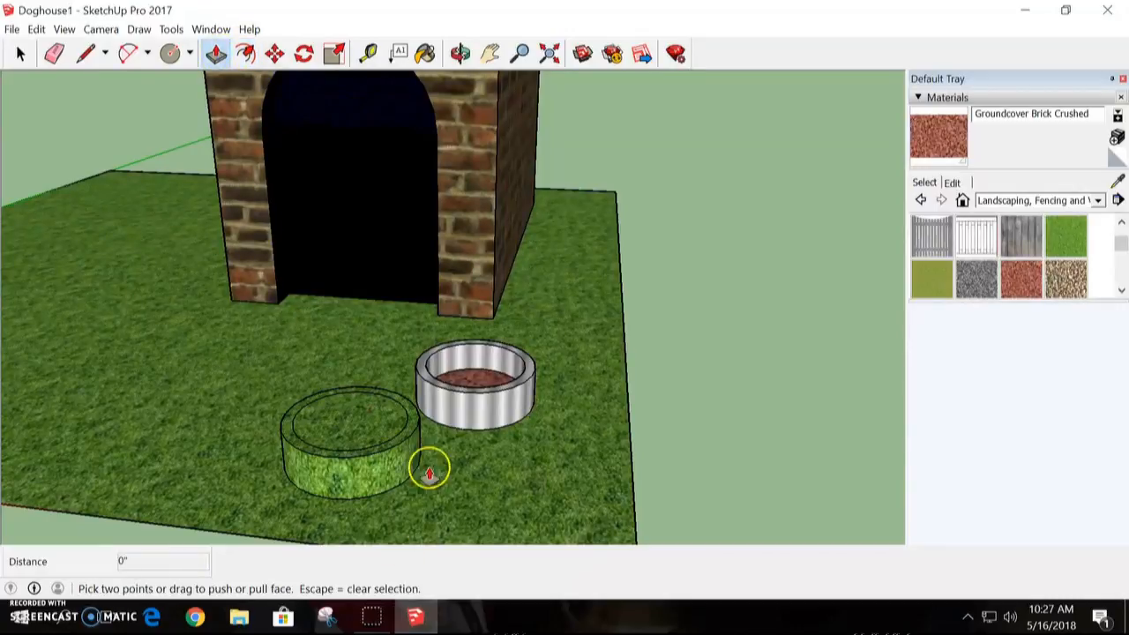
{"action": "left_click", "coordinate": [378, 416]}
{"action": "left_click", "coordinate": [382, 424]}
{"action": "left_click", "coordinate": [353, 403]}
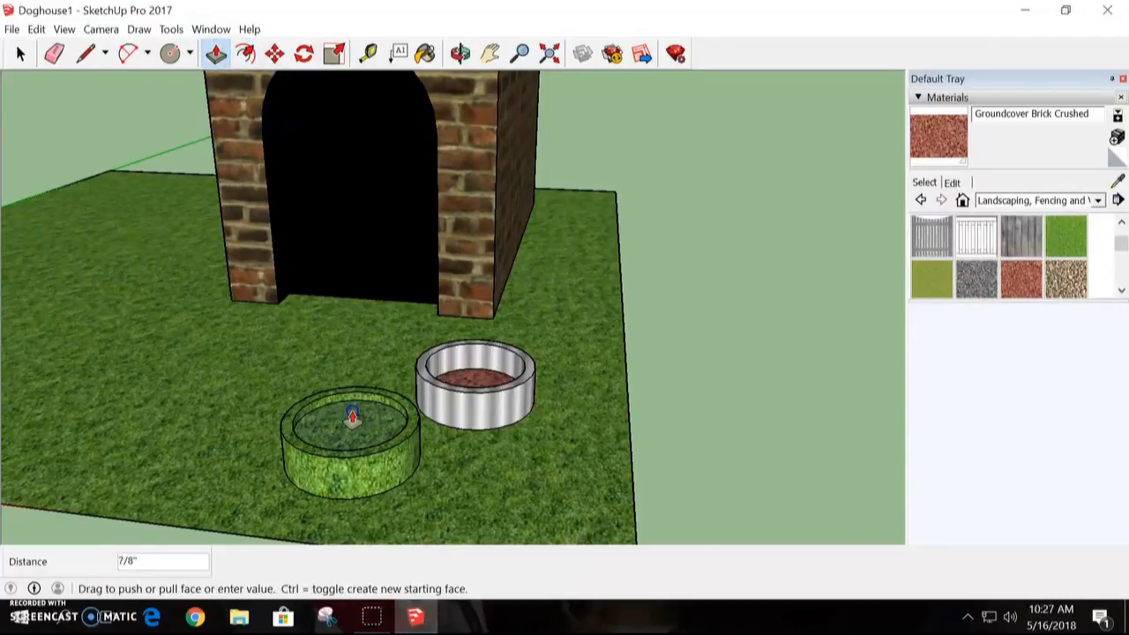
{"action": "left_click", "coordinate": [359, 413]}
{"action": "left_click", "coordinate": [362, 414]}
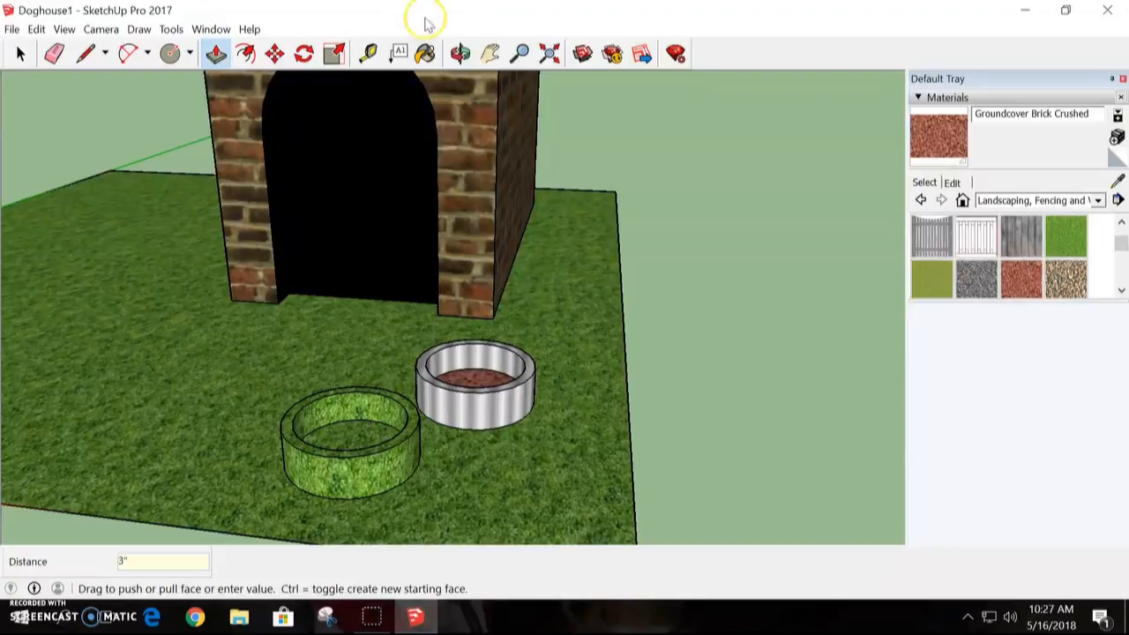
Paint the second bowl's outer wall, rim and inside with the Metal Rough material
{"action": "left_click", "coordinate": [1099, 207]}
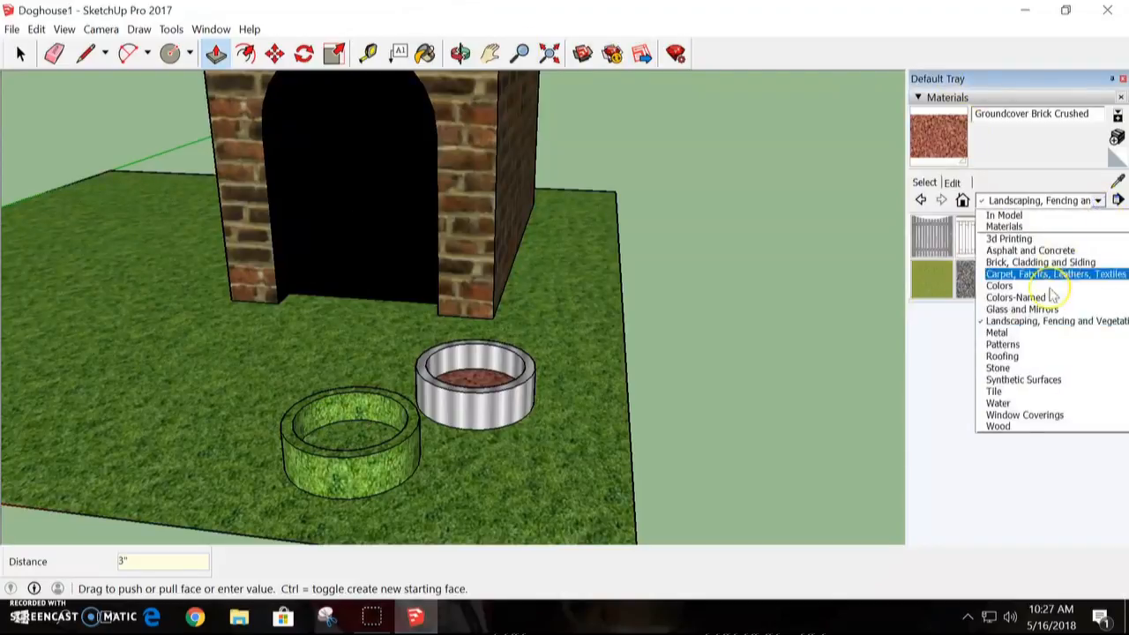
{"action": "left_click", "coordinate": [1037, 332]}
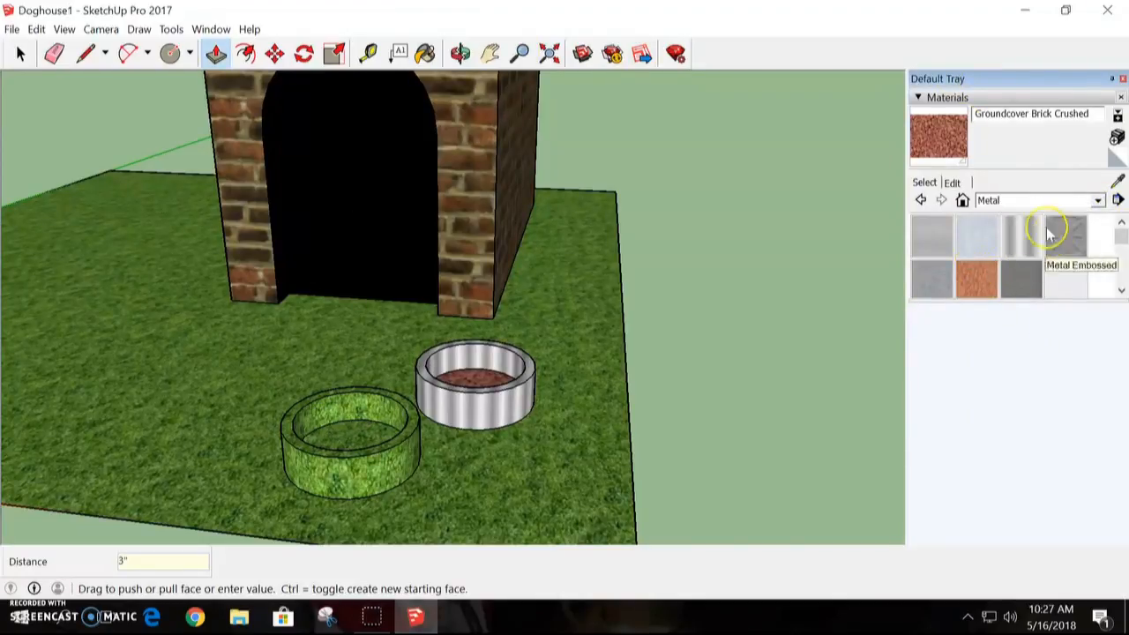
{"action": "left_click", "coordinate": [930, 279]}
{"action": "left_click", "coordinate": [394, 439]}
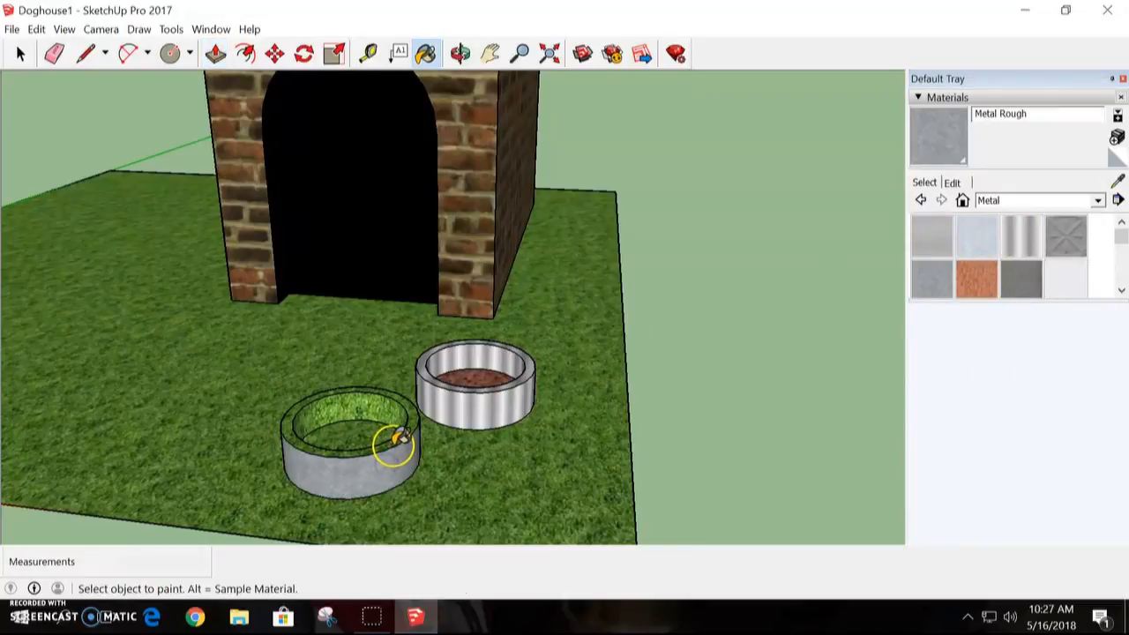
{"action": "left_click", "coordinate": [399, 433]}
{"action": "left_click", "coordinate": [371, 423]}
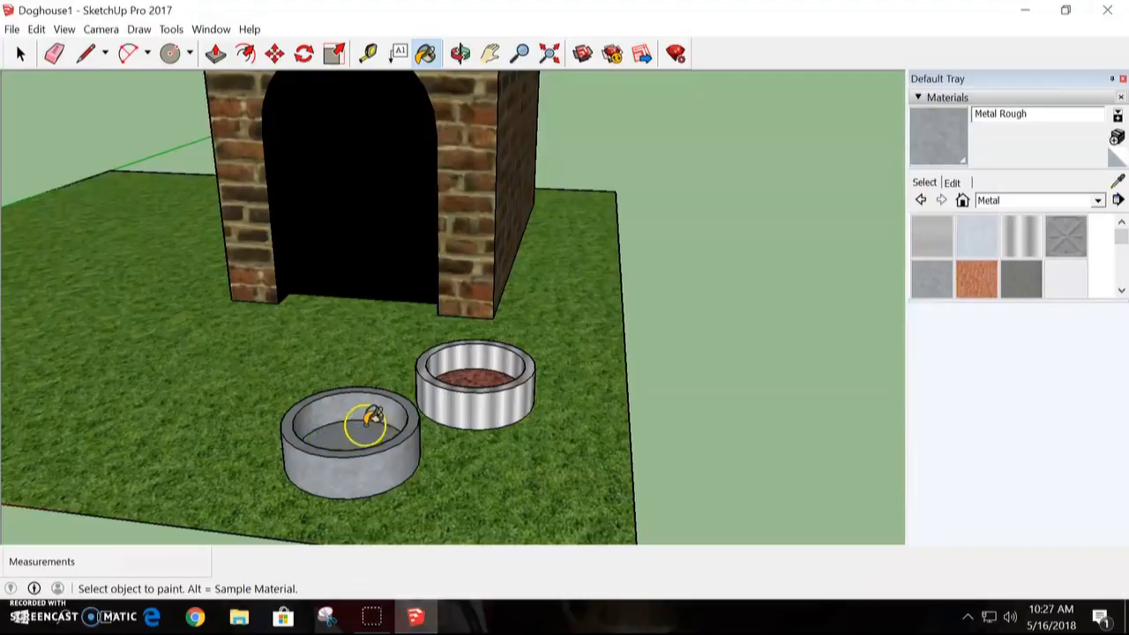
Paint the inner bottom of the Metal Rough bowl with the Water Dark Blue material
{"action": "left_click", "coordinate": [1096, 201]}
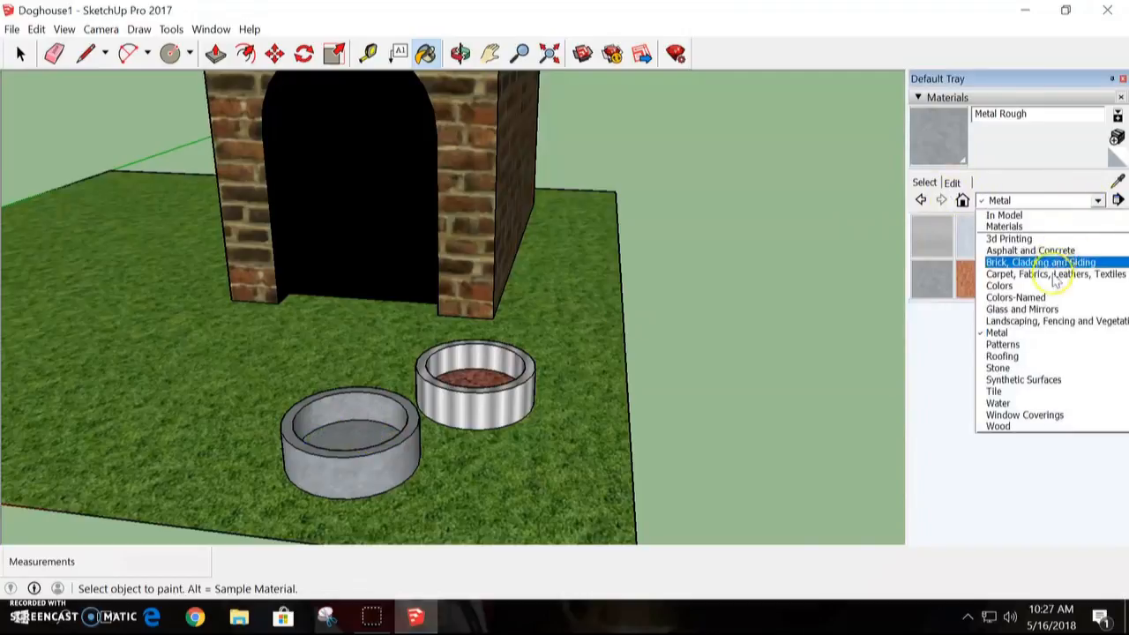
{"action": "left_click", "coordinate": [1047, 403]}
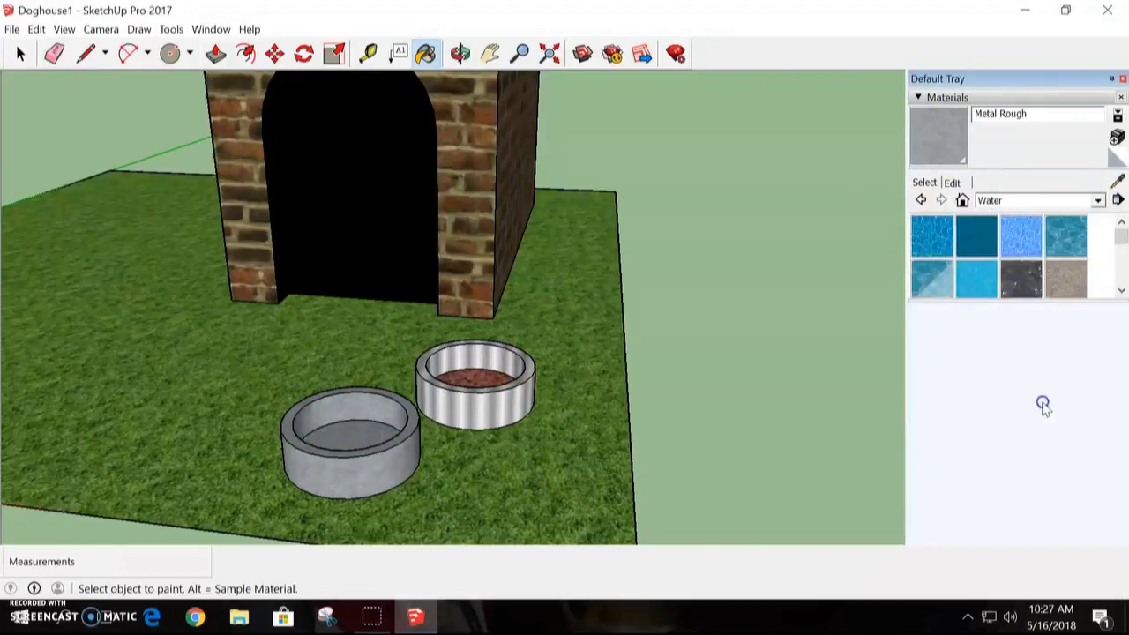
{"action": "left_click", "coordinate": [978, 254]}
{"action": "left_click", "coordinate": [370, 419]}
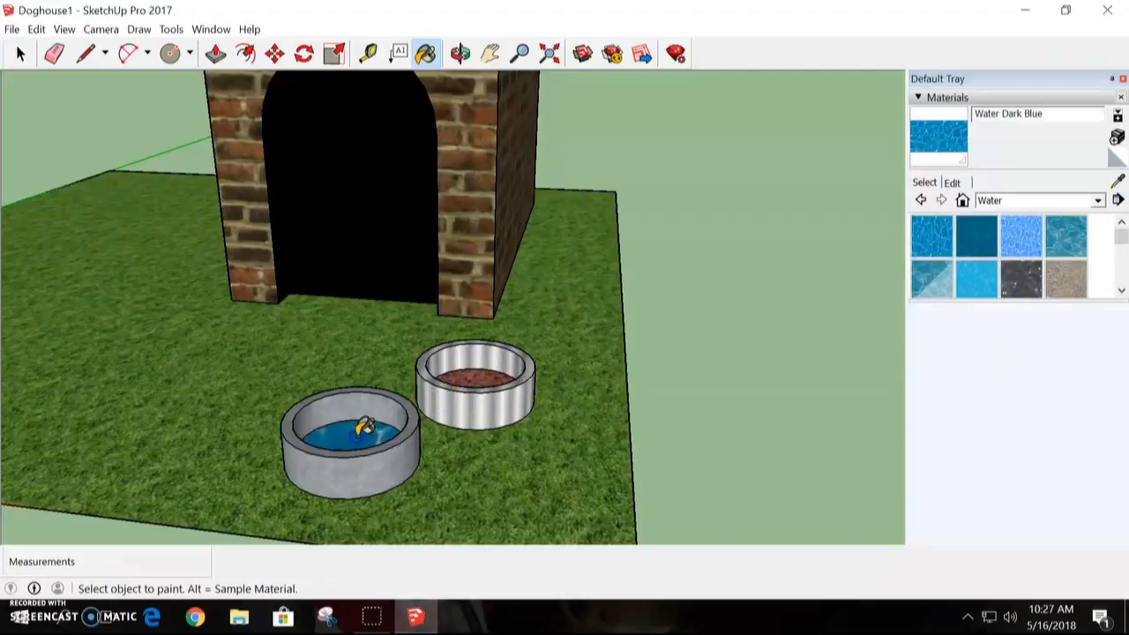
Push/Pull the food surface up about 1 11/16 inches and raise the water surface in two pulls of about 1 inch each
{"action": "left_click", "coordinate": [216, 53]}
{"action": "left_click", "coordinate": [333, 428]}
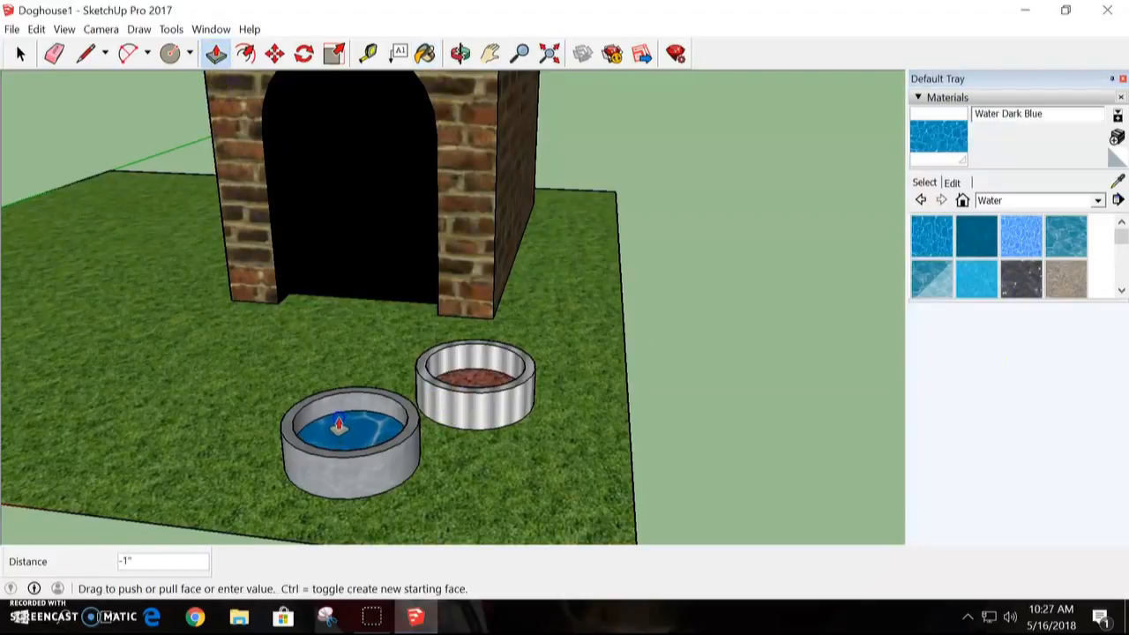
{"action": "left_click", "coordinate": [472, 386]}
{"action": "left_click", "coordinate": [477, 381]}
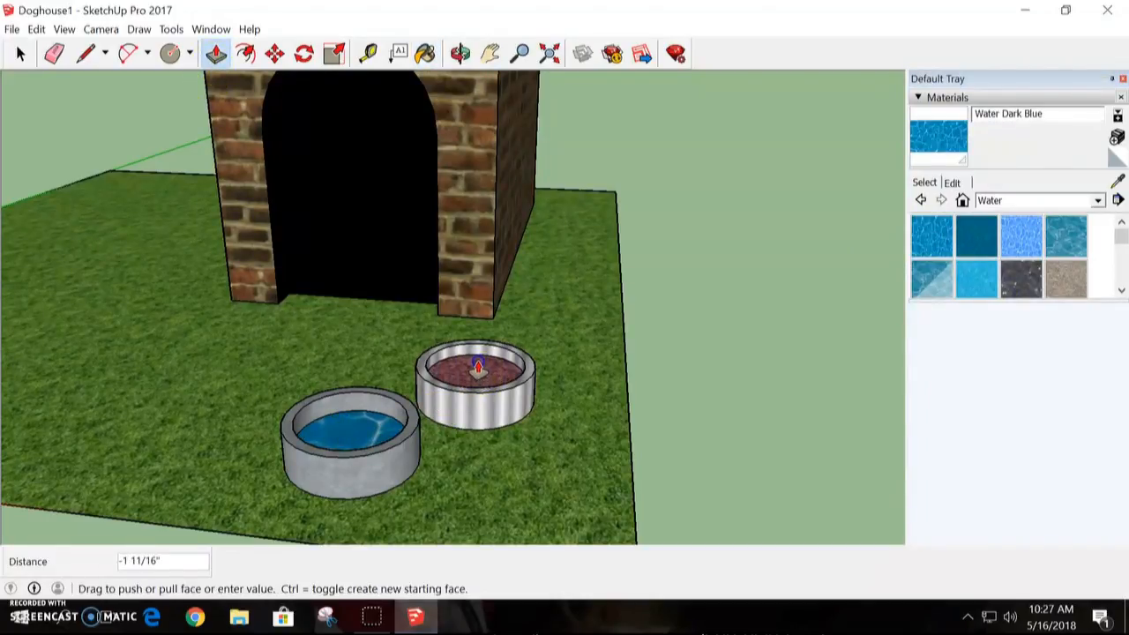
{"action": "left_click", "coordinate": [463, 388]}
{"action": "left_click", "coordinate": [354, 435]}
{"action": "left_click", "coordinate": [354, 426]}
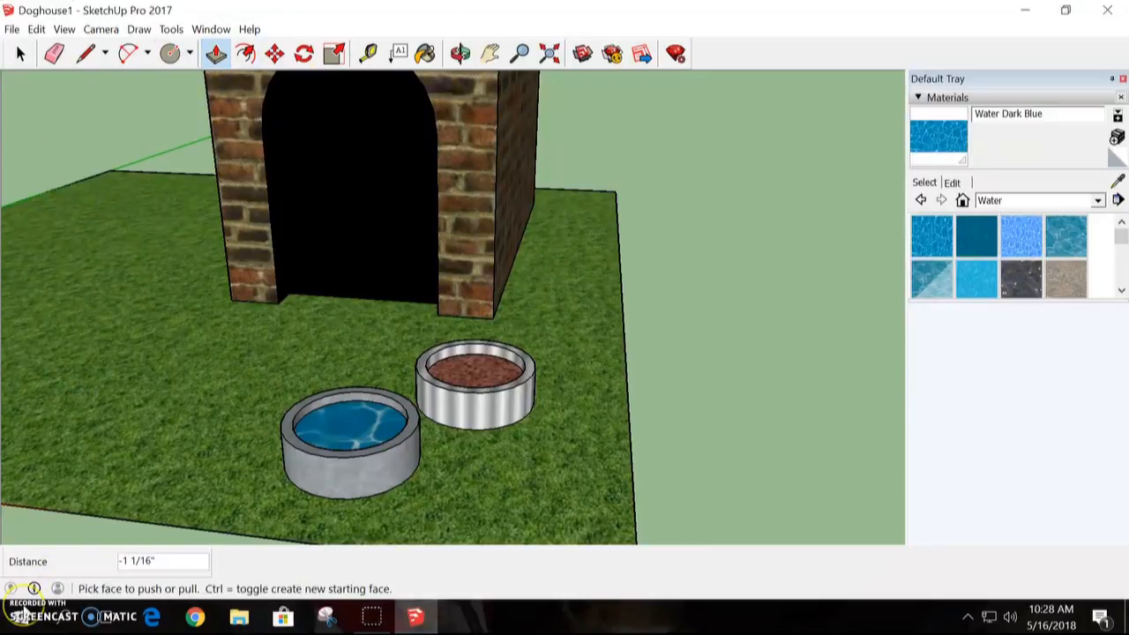
Search the 3D Warehouse for "dog" models
{"action": "left_click", "coordinate": [460, 53]}
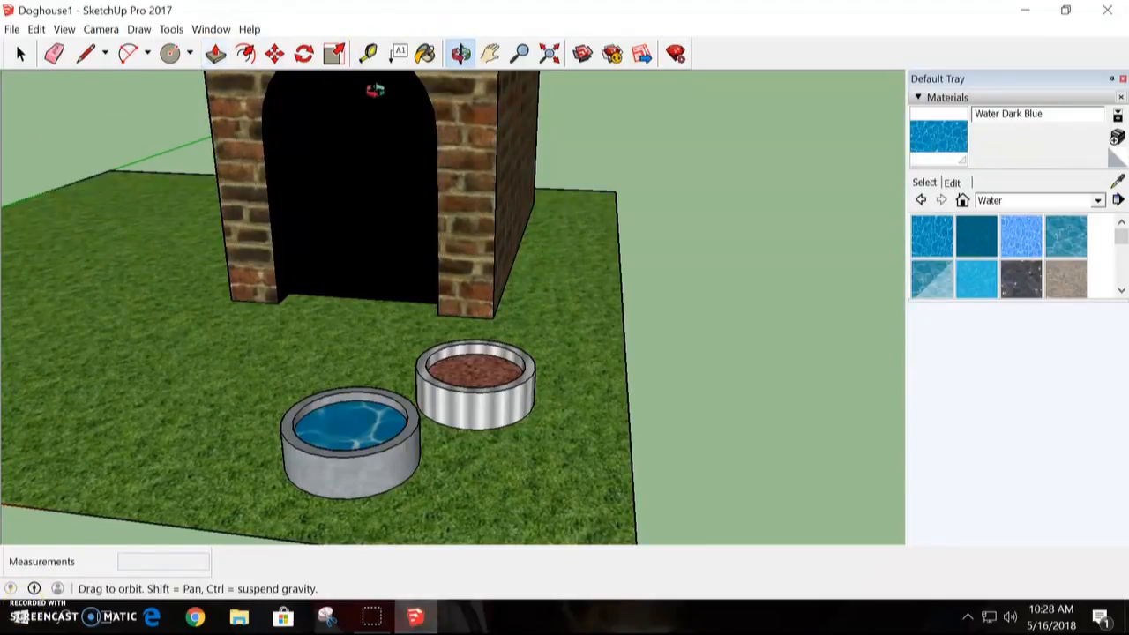
{"action": "left_click_drag", "start_coordinate": [298, 398], "coordinate": [445, 419]}
{"action": "scroll", "coordinate": [285, 353], "scroll_direction": "down", "scroll_amount": 1}
{"action": "scroll", "coordinate": [444, 415], "scroll_direction": "down", "scroll_amount": 3}
{"action": "left_click_drag", "start_coordinate": [607, 366], "coordinate": [506, 348]}
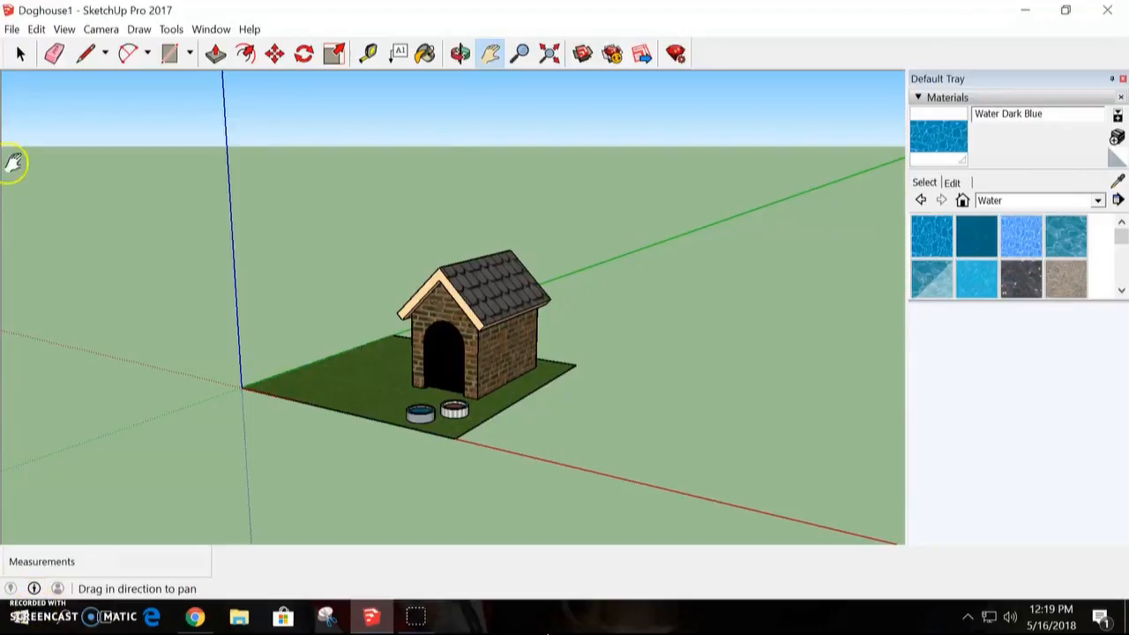
{"action": "left_click", "coordinate": [11, 30]}
{"action": "left_click", "coordinate": [68, 232]}
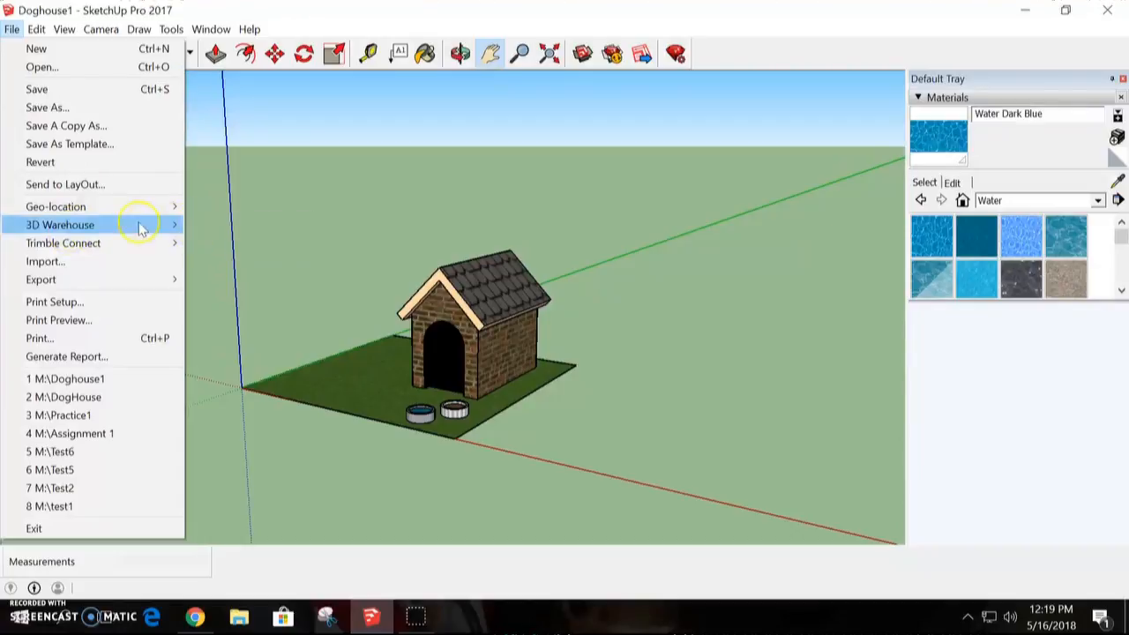
{"action": "left_click", "coordinate": [212, 227]}
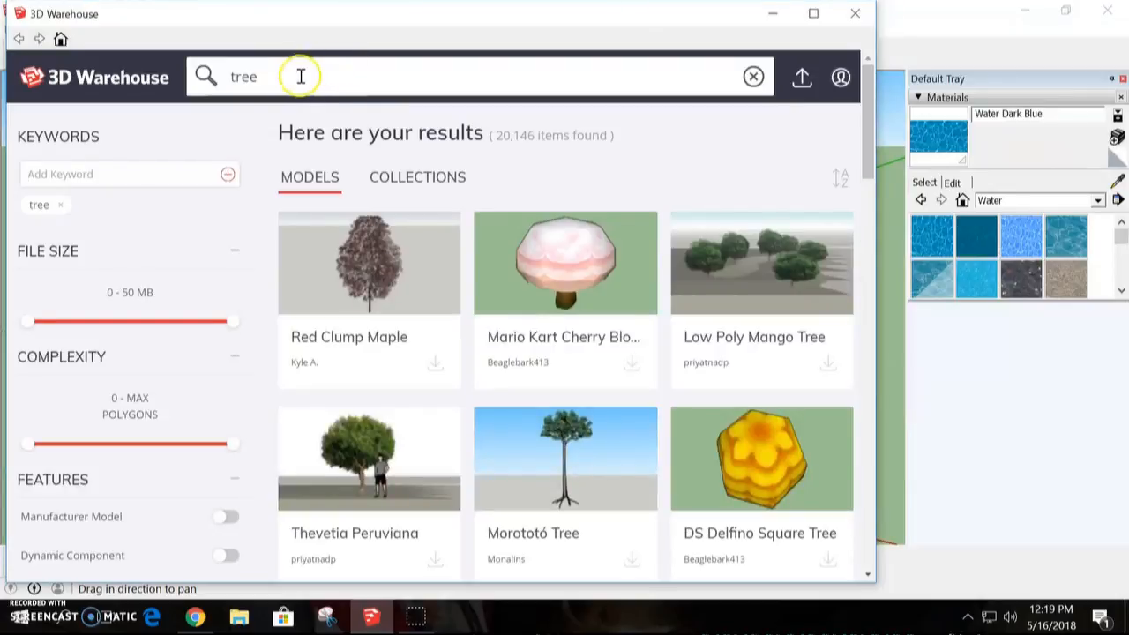
{"action": "double_click", "coordinate": [301, 77]}
{"action": "type", "text": "dog"}
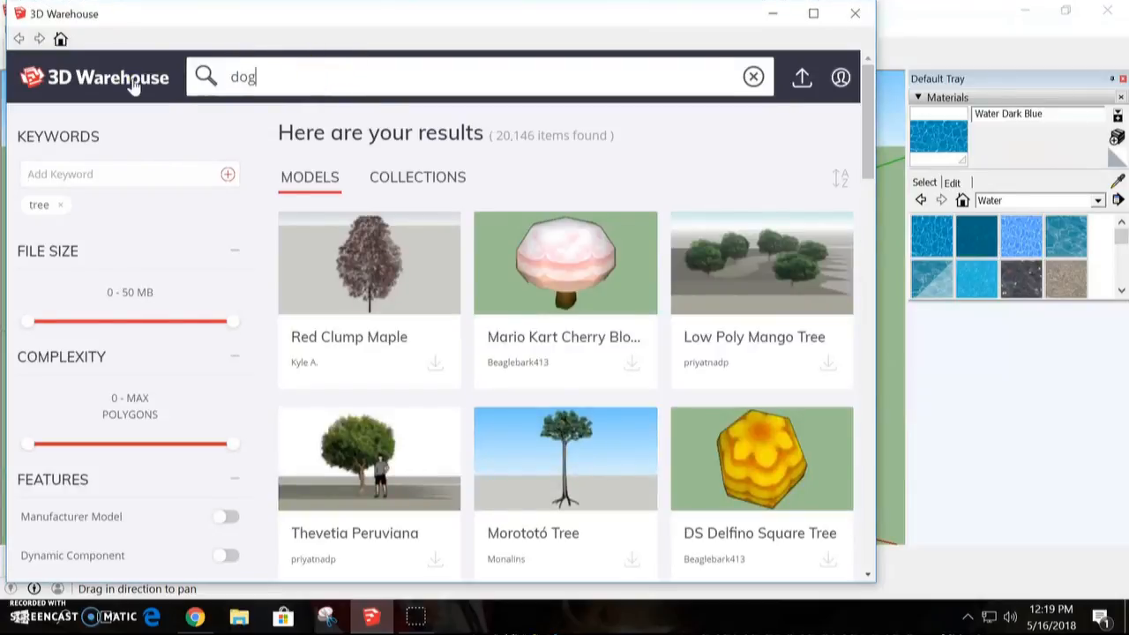
{"action": "key", "text": "Return"}
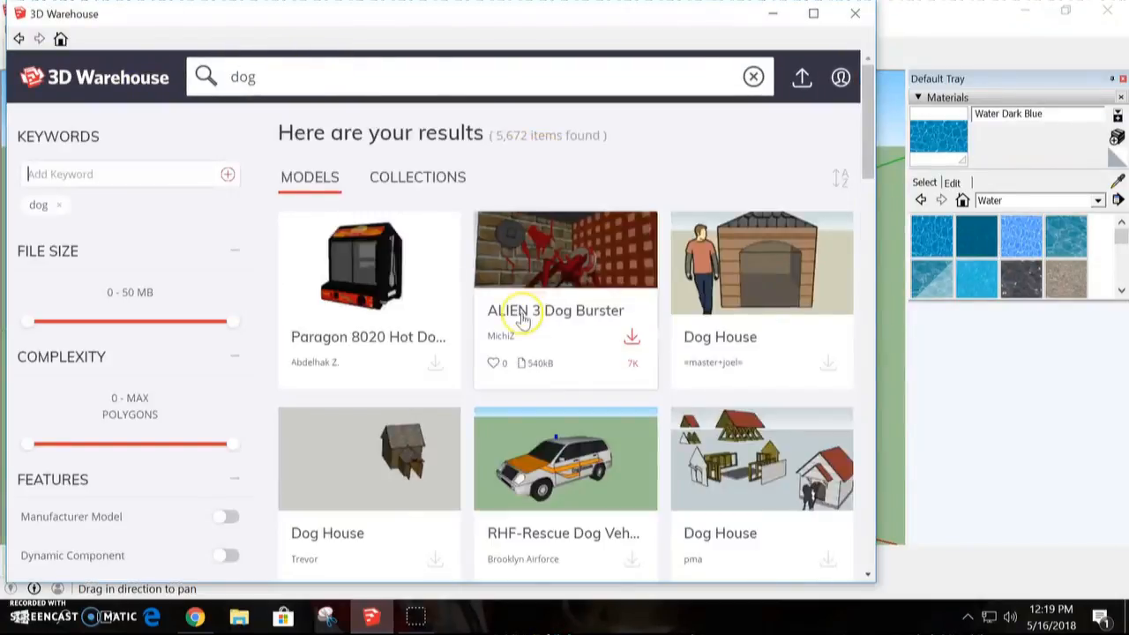
Load the standing light-coloured "Dog" model directly into the drawing and place it on the grass in front of the doghouse
{"action": "scroll", "coordinate": [568, 304], "scroll_direction": "down", "scroll_amount": 7}
{"action": "scroll", "coordinate": [572, 314], "scroll_direction": "down", "scroll_amount": 12}
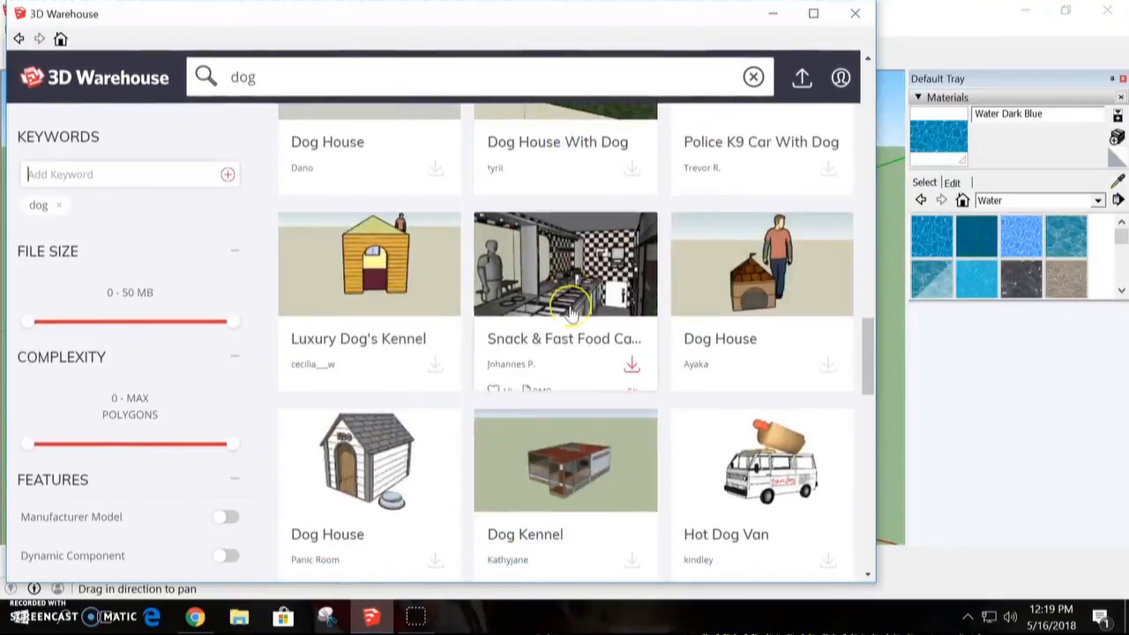
{"action": "scroll", "coordinate": [572, 313], "scroll_direction": "down", "scroll_amount": 2}
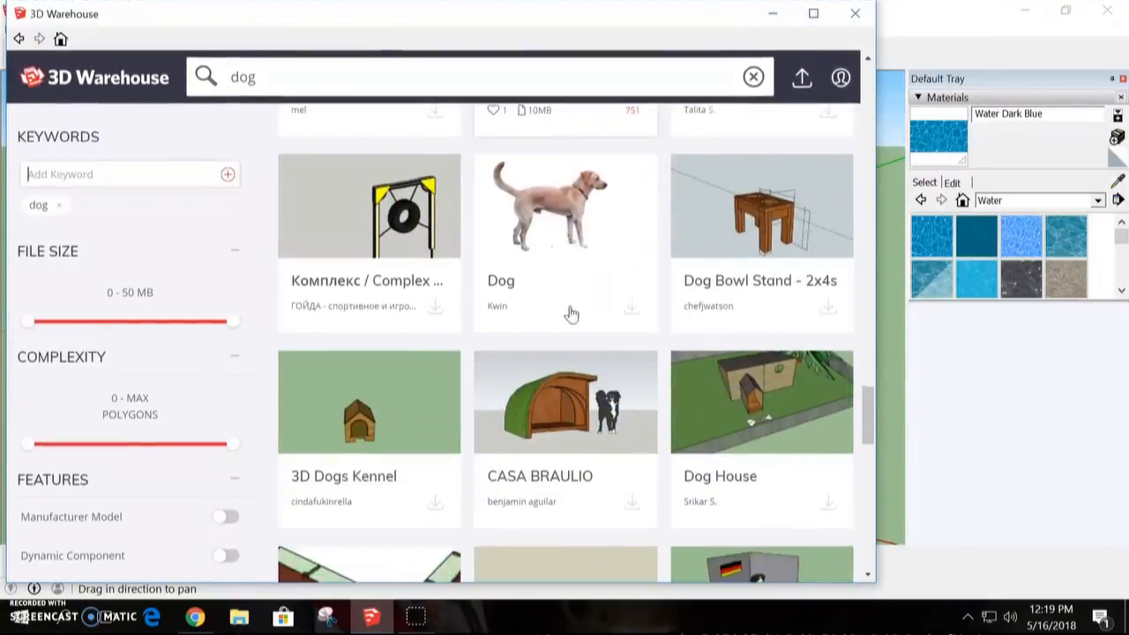
{"action": "left_click", "coordinate": [584, 217]}
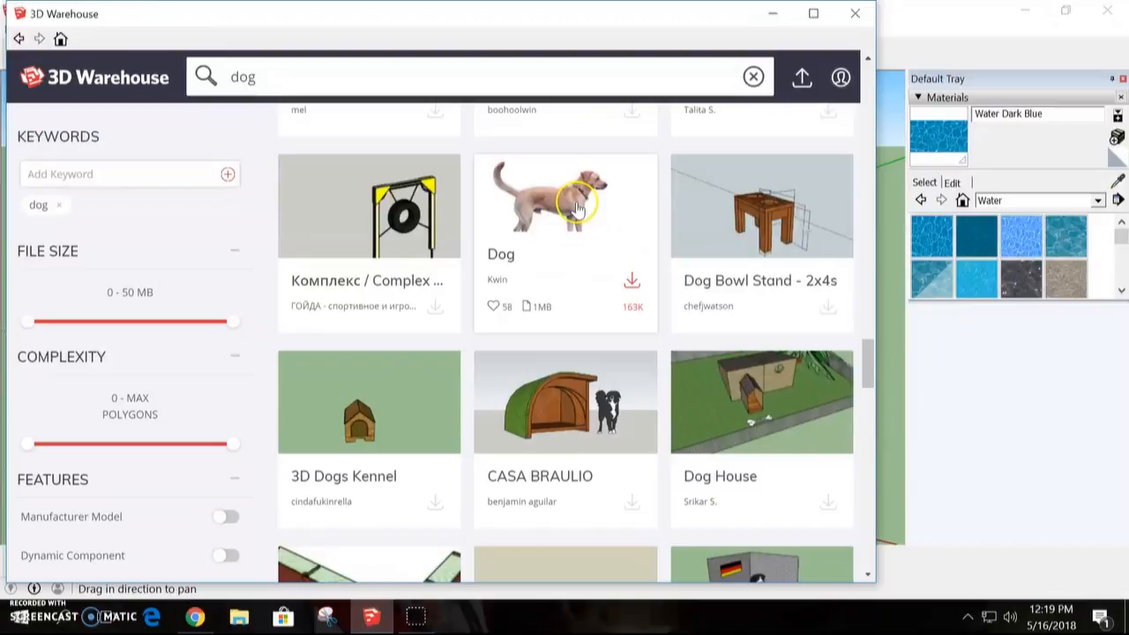
{"action": "left_click", "coordinate": [632, 281]}
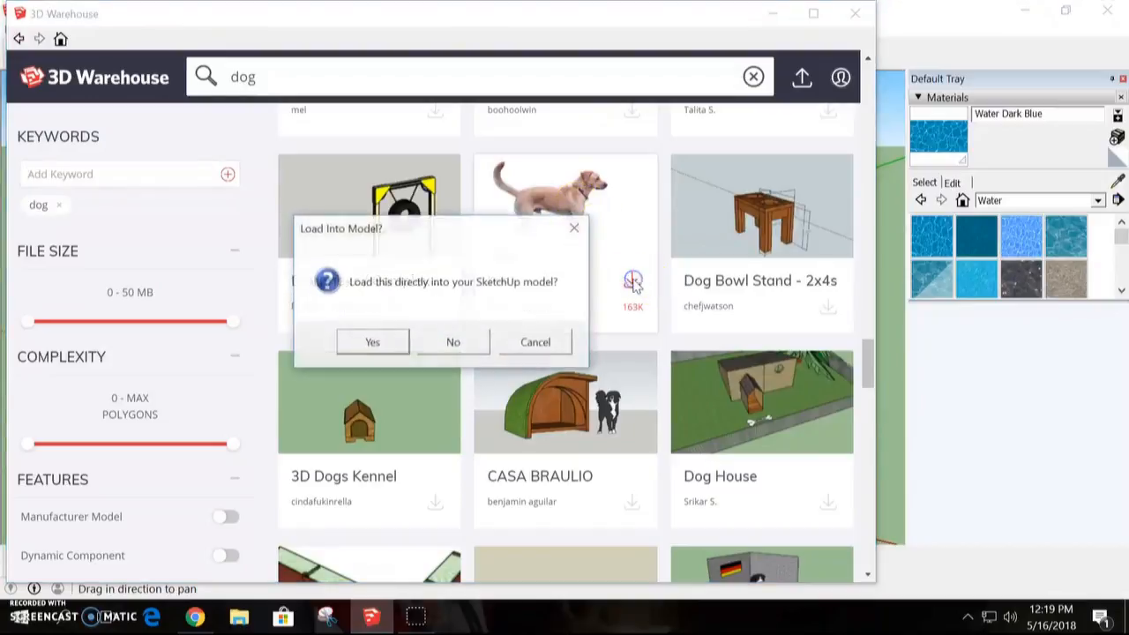
{"action": "left_click", "coordinate": [373, 343]}
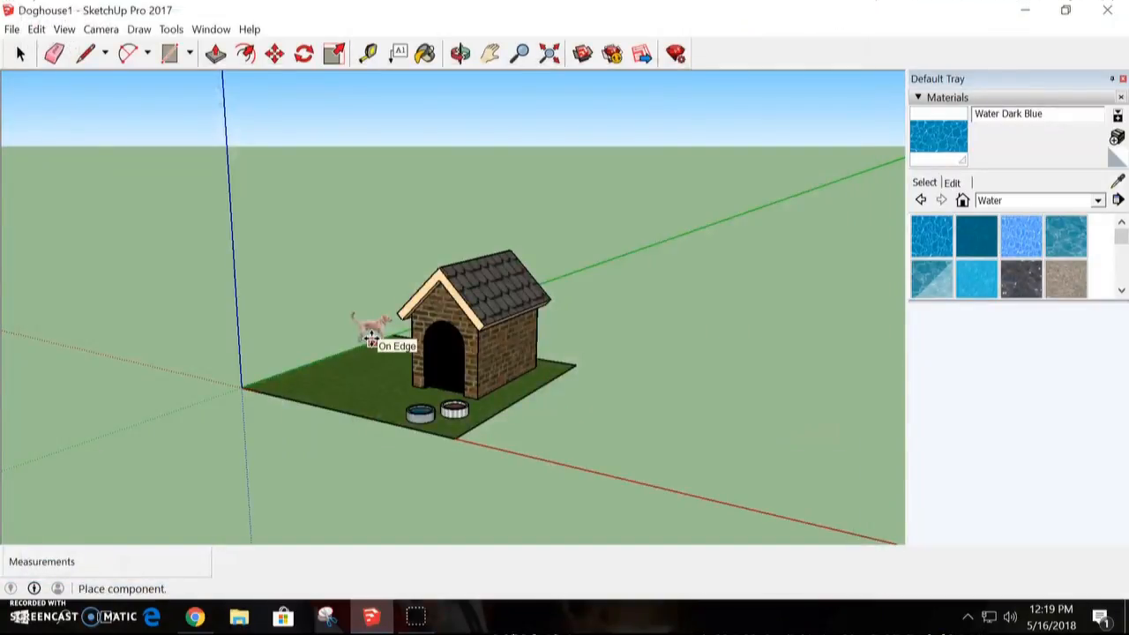
{"action": "left_click", "coordinate": [376, 388]}
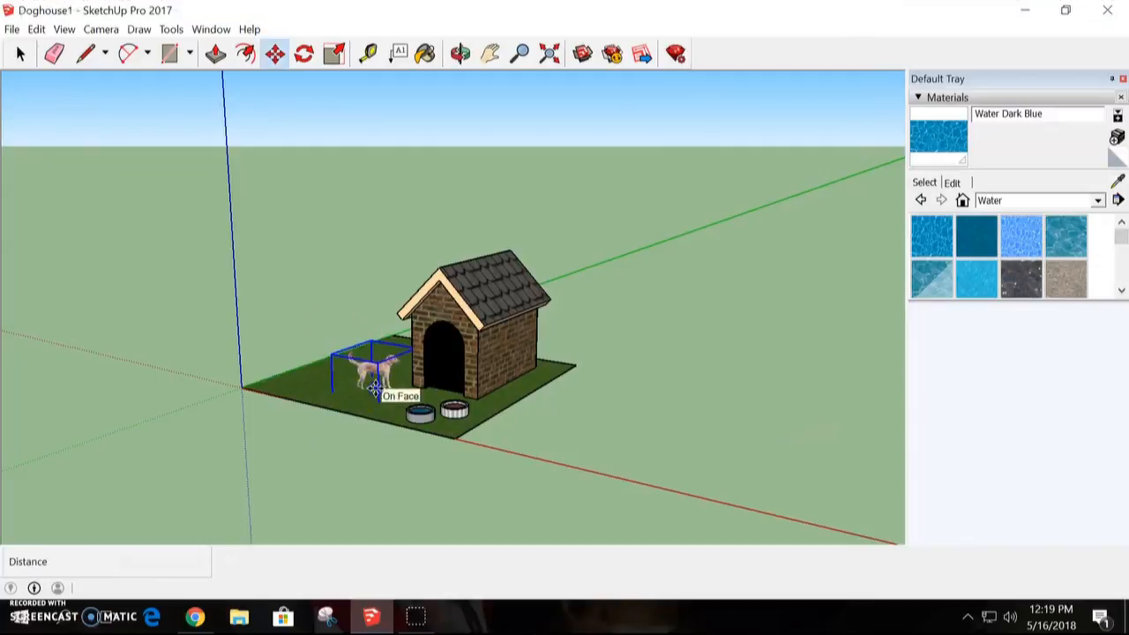
Scale the dog up uniformly by a factor of about 1.25 and deselect it
{"action": "left_click", "coordinate": [335, 55]}
{"action": "scroll", "coordinate": [397, 312], "scroll_direction": "up", "scroll_amount": 3}
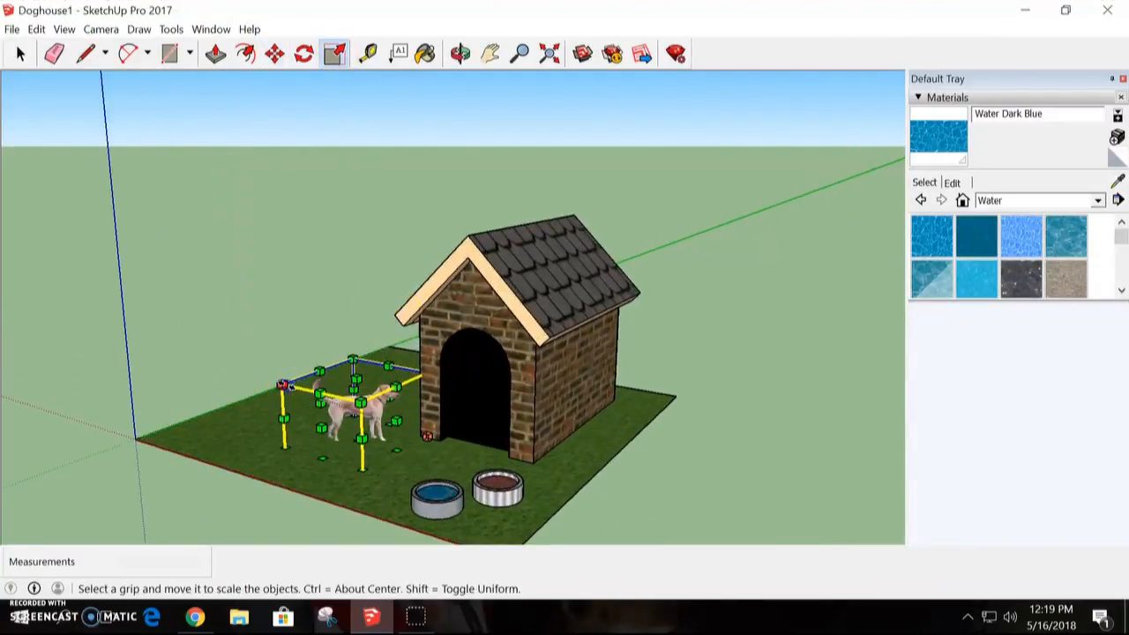
{"action": "left_click_drag", "start_coordinate": [283, 386], "coordinate": [257, 331]}
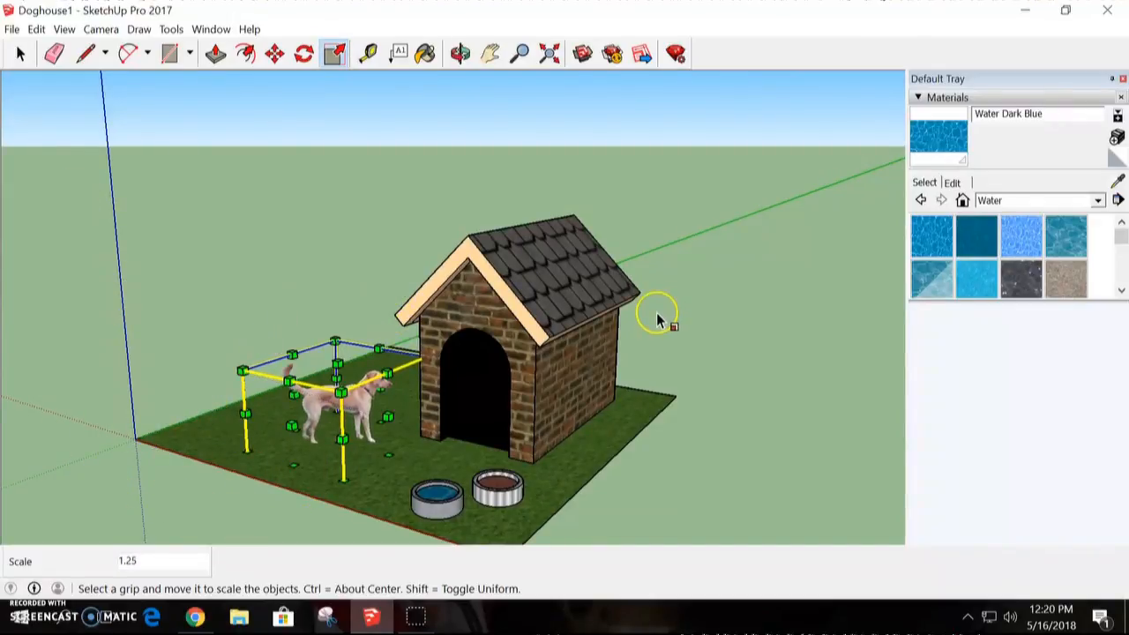
{"action": "left_click", "coordinate": [180, 256]}
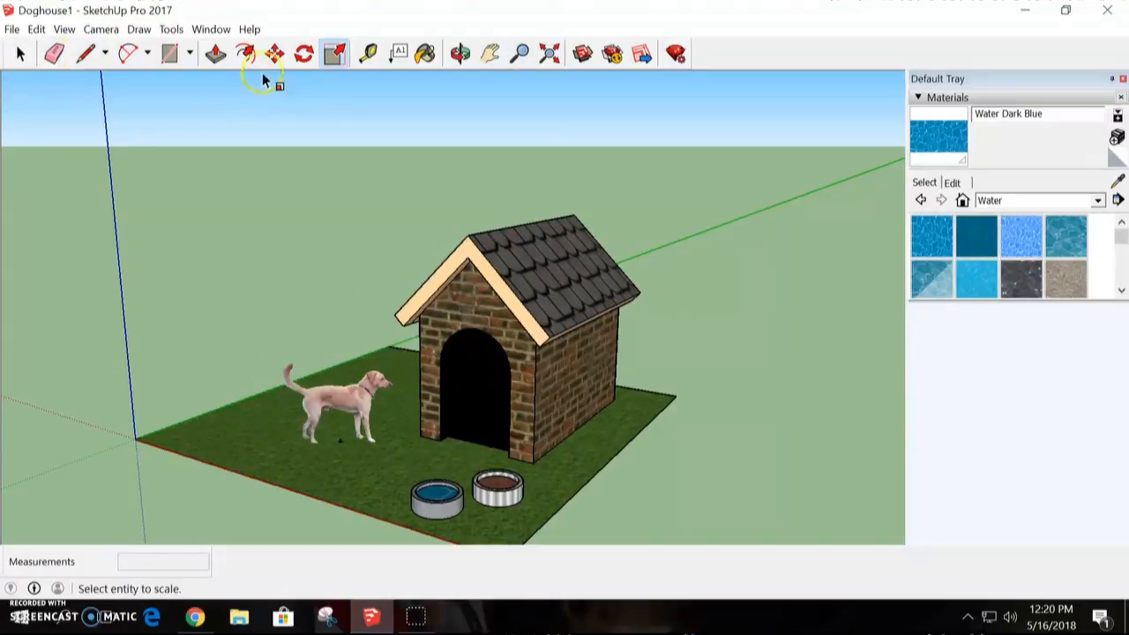
{"action": "left_click", "coordinate": [10, 31]}
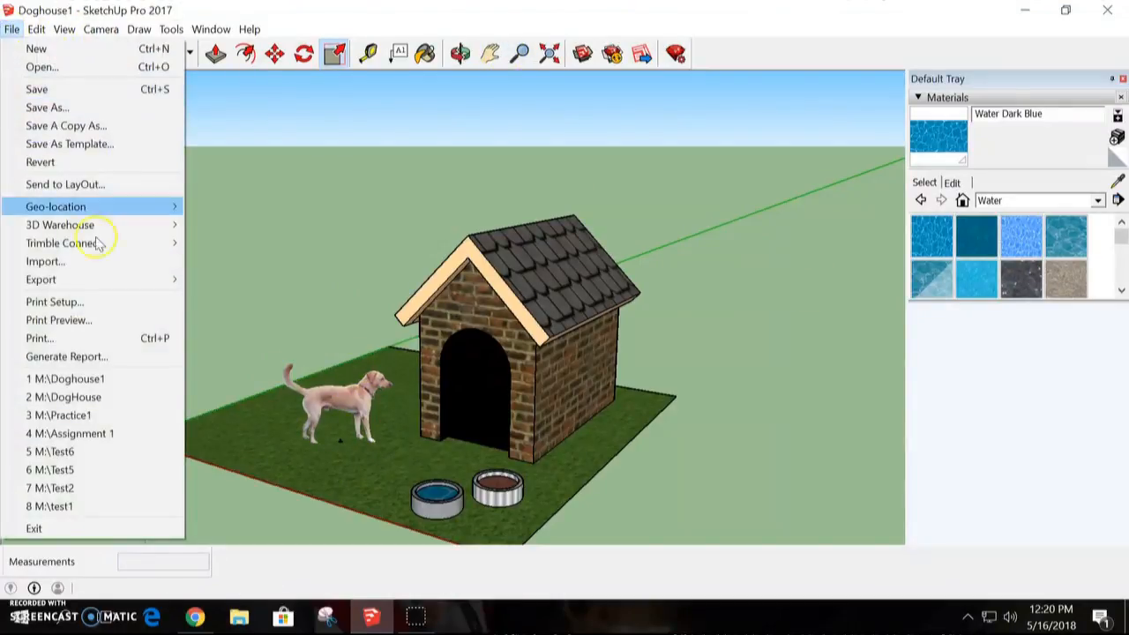
{"action": "mouse_move", "coordinate": [99, 229]}
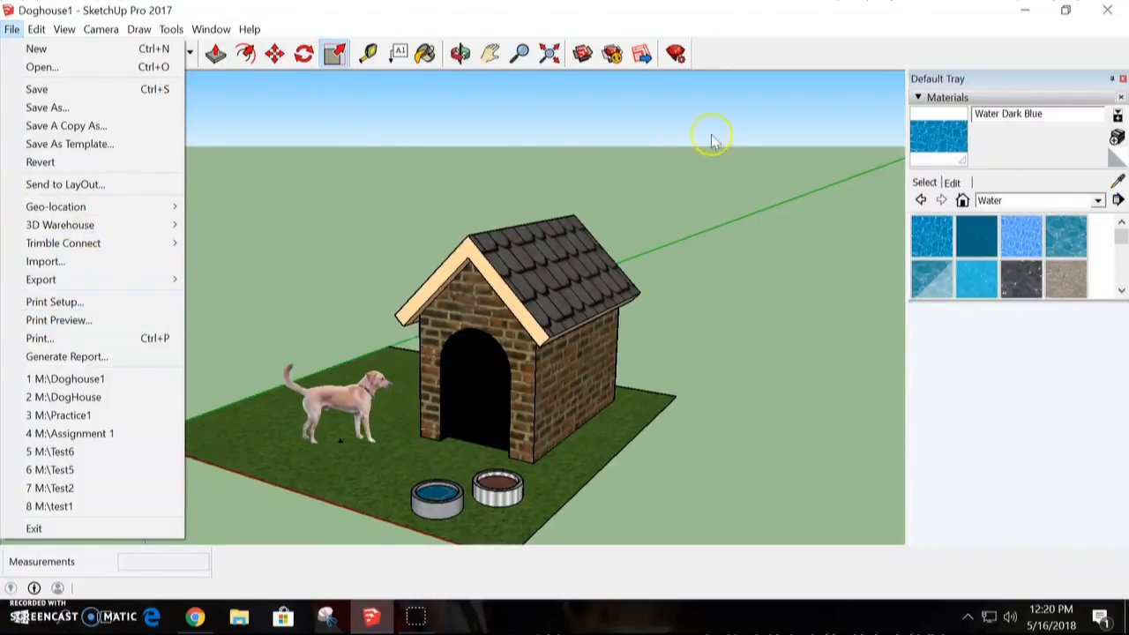
Draw a vertical rectangle 5' high and 10' long along the grass base's side edge nearest the food bowl
{"action": "left_click", "coordinate": [460, 54]}
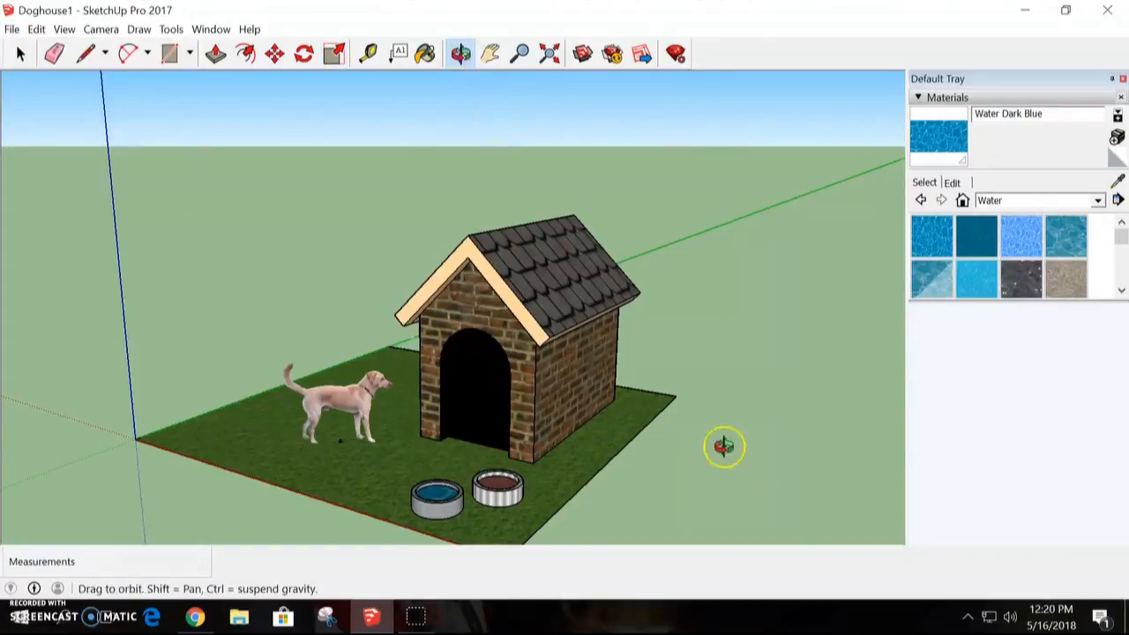
{"action": "left_click_drag", "start_coordinate": [723, 446], "coordinate": [605, 457]}
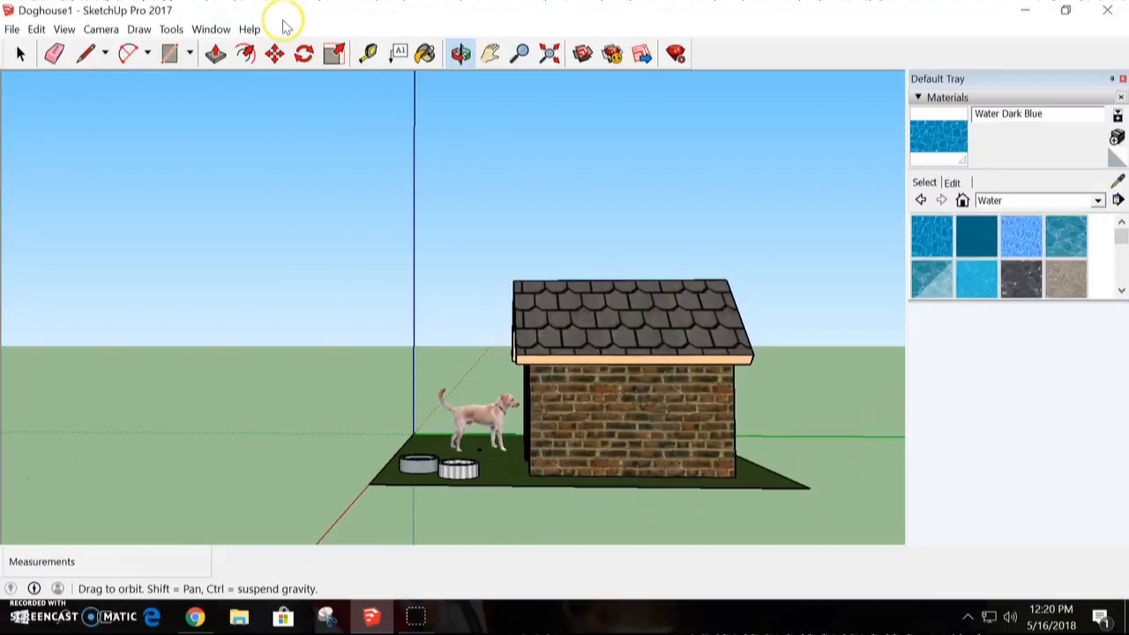
{"action": "left_click", "coordinate": [176, 55]}
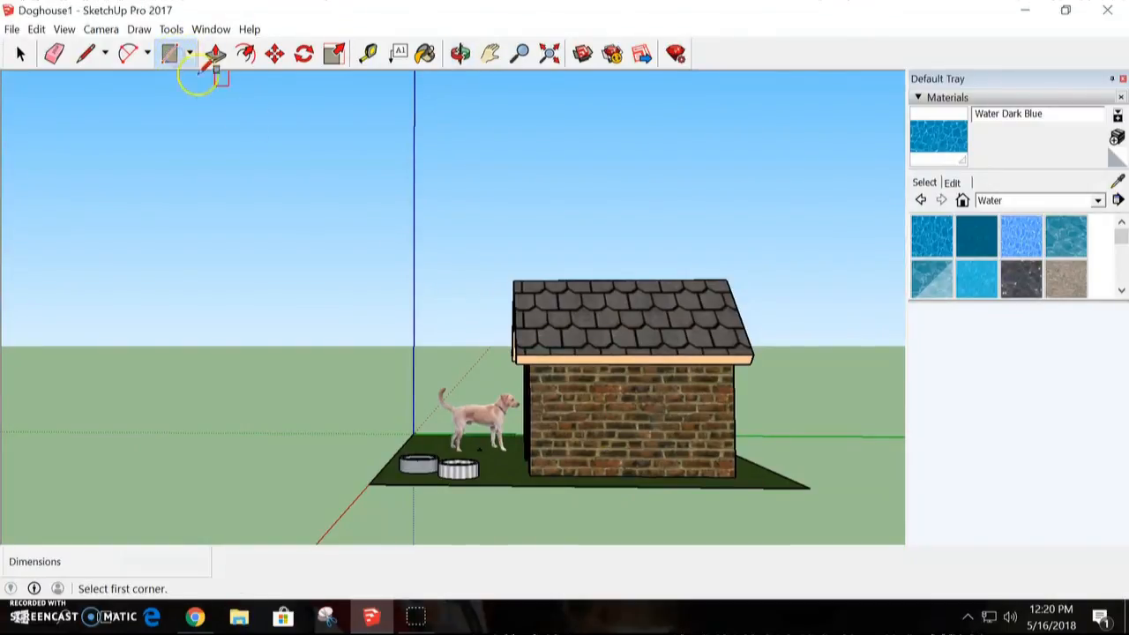
{"action": "left_click", "coordinate": [369, 483]}
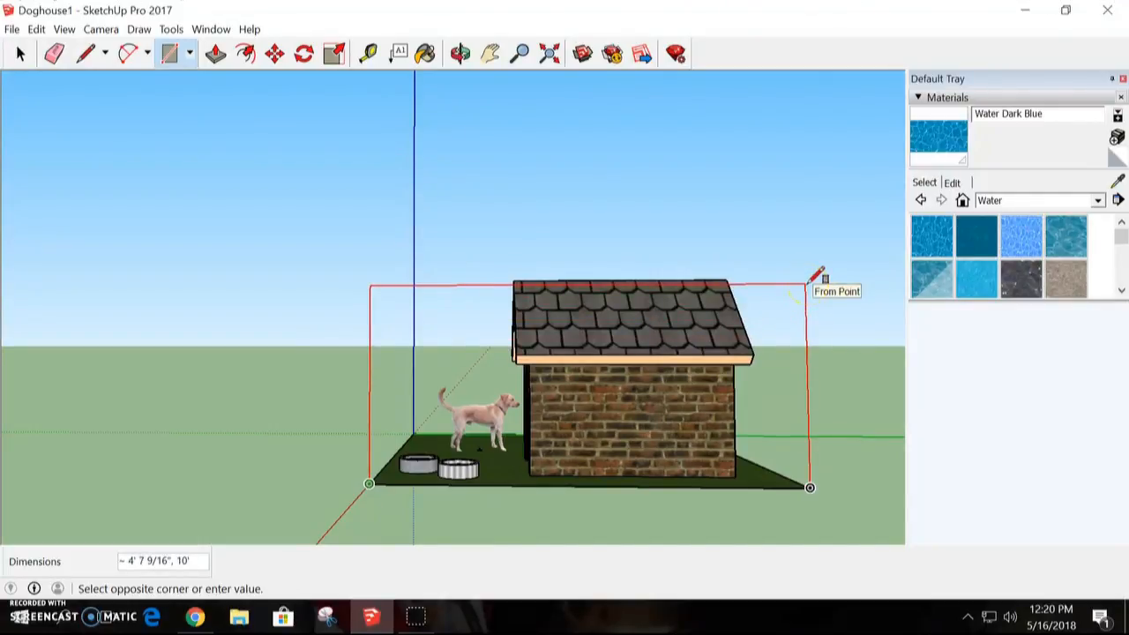
{"action": "left_click", "coordinate": [807, 283]}
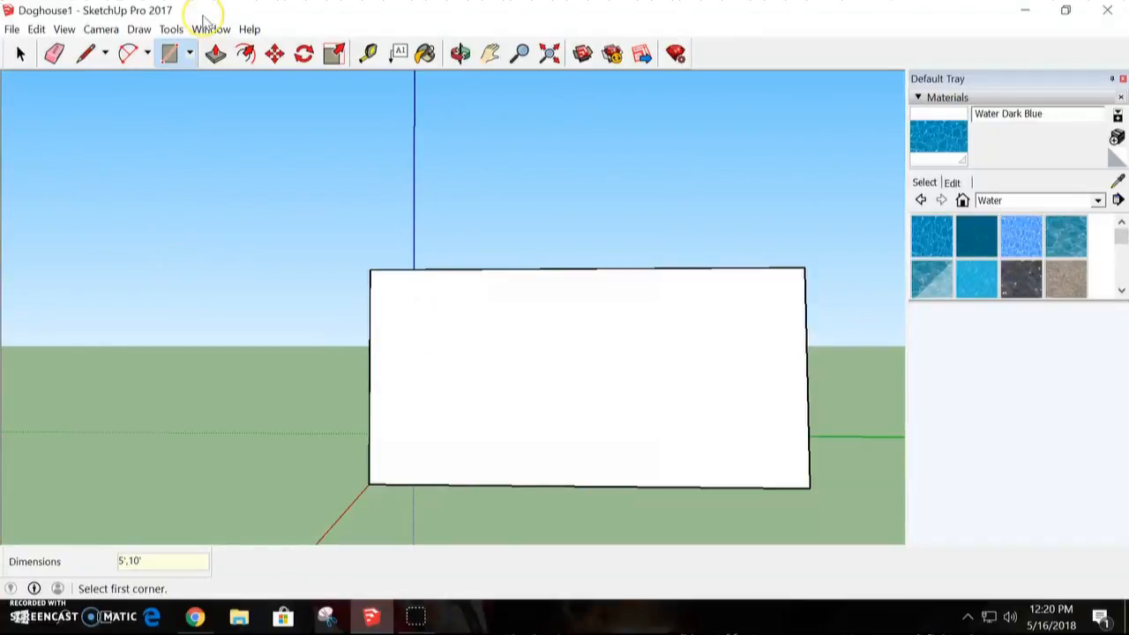
Paint the vertical rectangle with the Fencing Metal Straight material from the Landscaping, Fencing and Vegetation collection
{"action": "left_click", "coordinate": [1099, 202]}
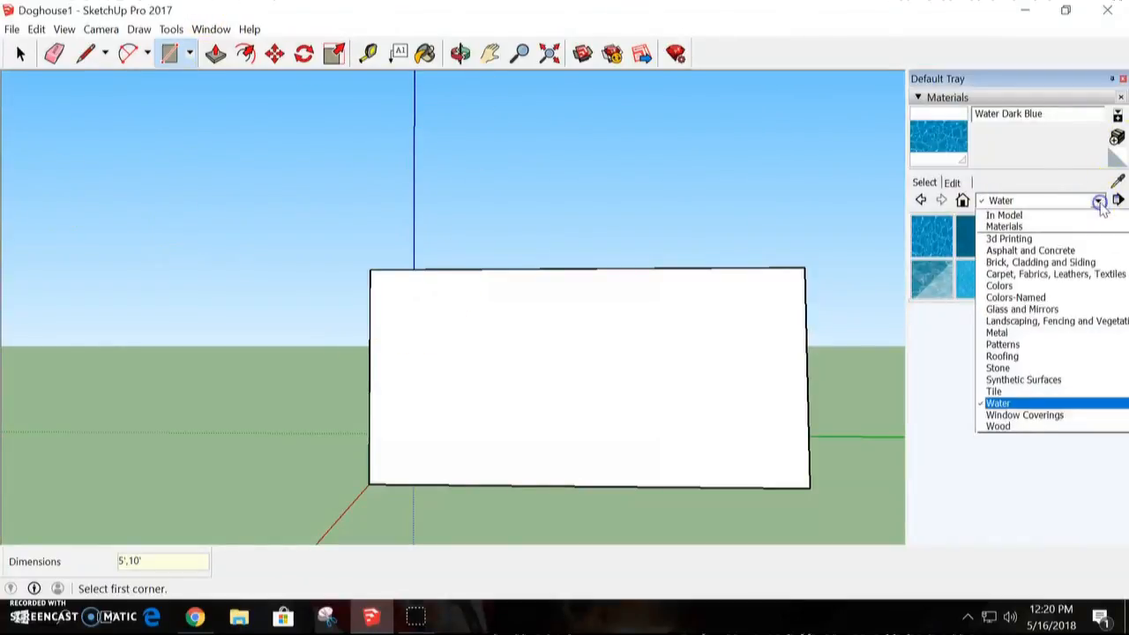
{"action": "left_click", "coordinate": [1023, 322]}
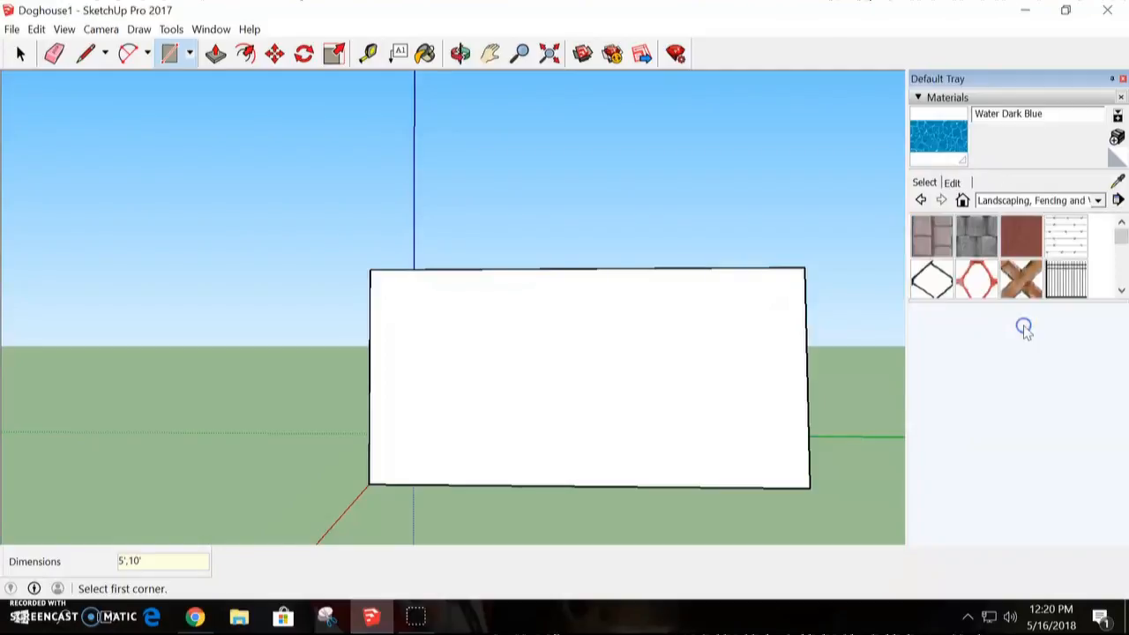
{"action": "left_click", "coordinate": [1065, 281]}
{"action": "left_click", "coordinate": [495, 383]}
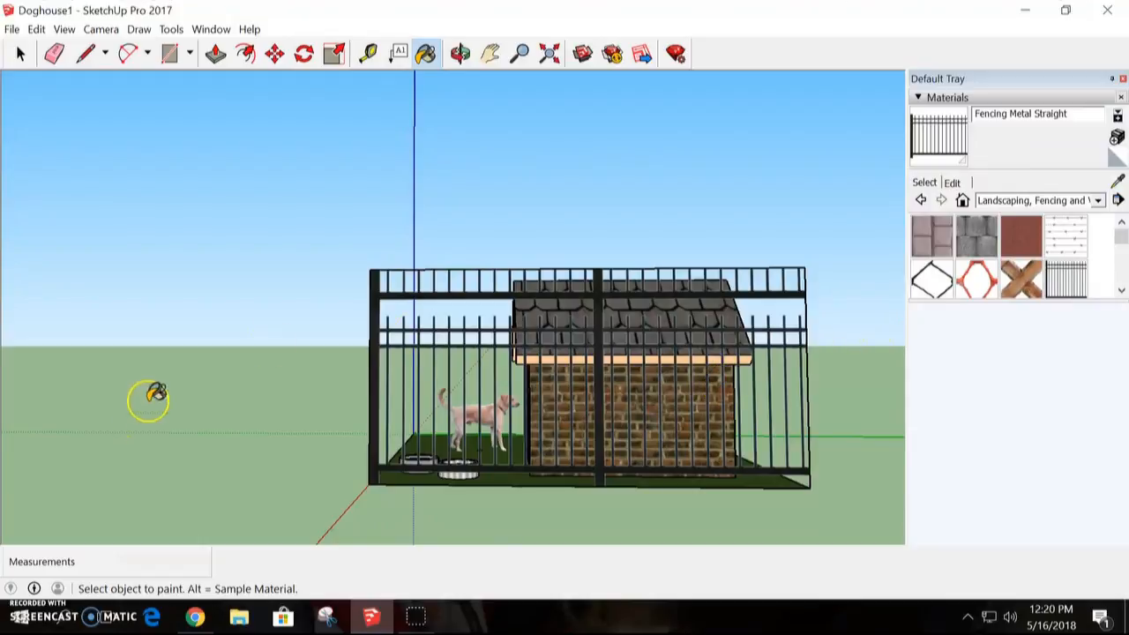
Try the Fencing Lattice Natural and Fencing Railing Metal materials on the vertical fence panel beside the bowls
{"action": "left_click", "coordinate": [1021, 279]}
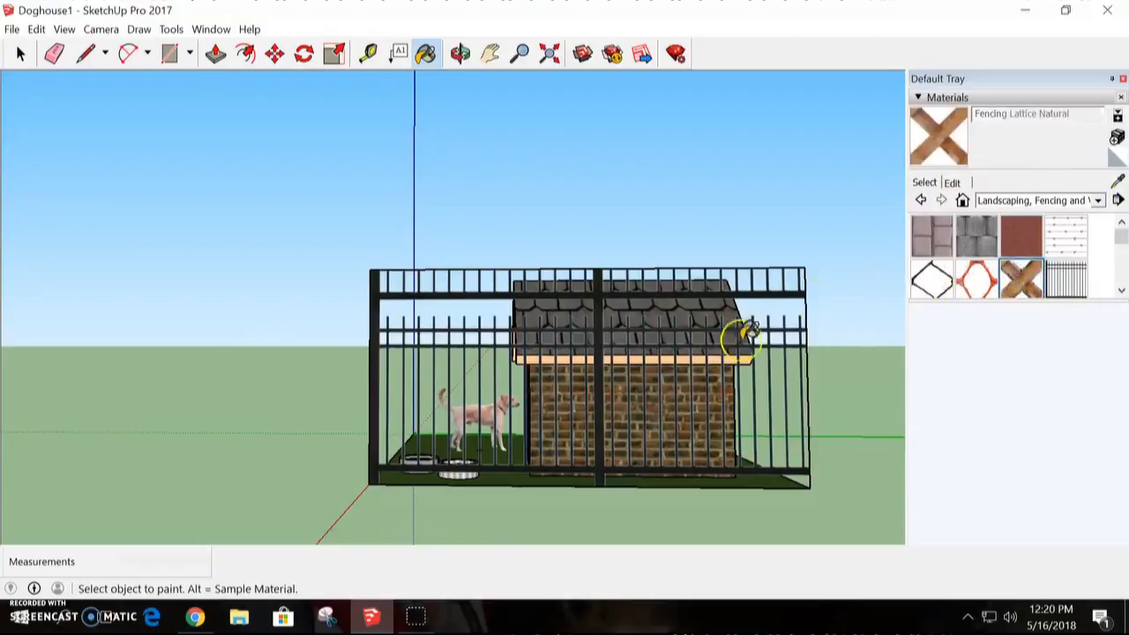
{"action": "left_click", "coordinate": [725, 342]}
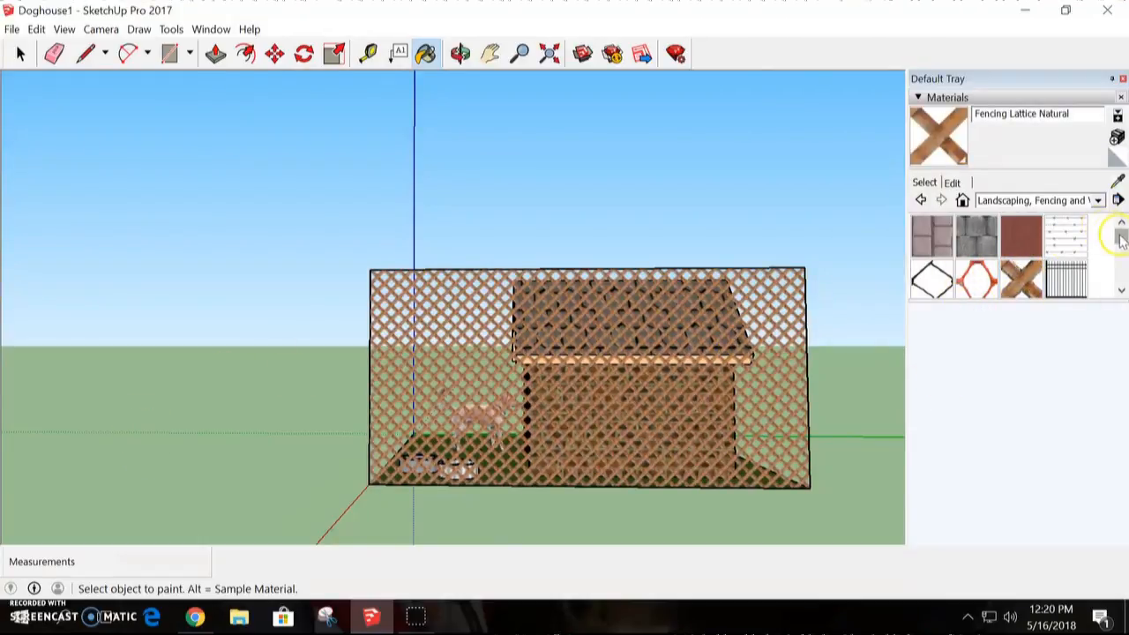
{"action": "scroll", "coordinate": [1124, 233], "scroll_direction": "down", "scroll_amount": 2}
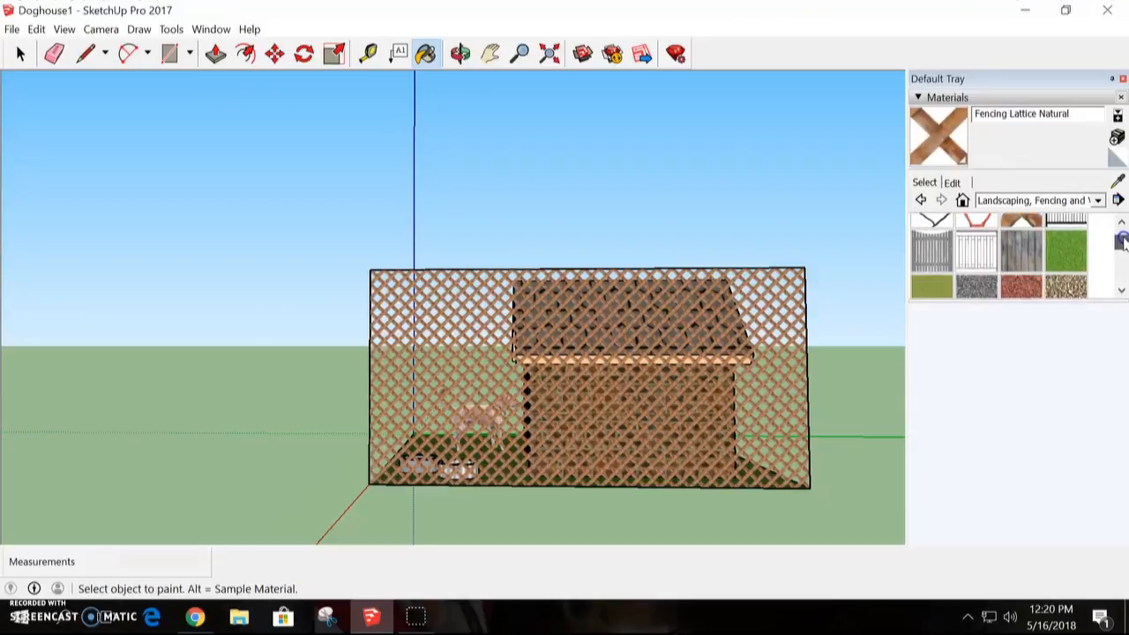
{"action": "left_click", "coordinate": [976, 242]}
{"action": "left_click", "coordinate": [725, 326]}
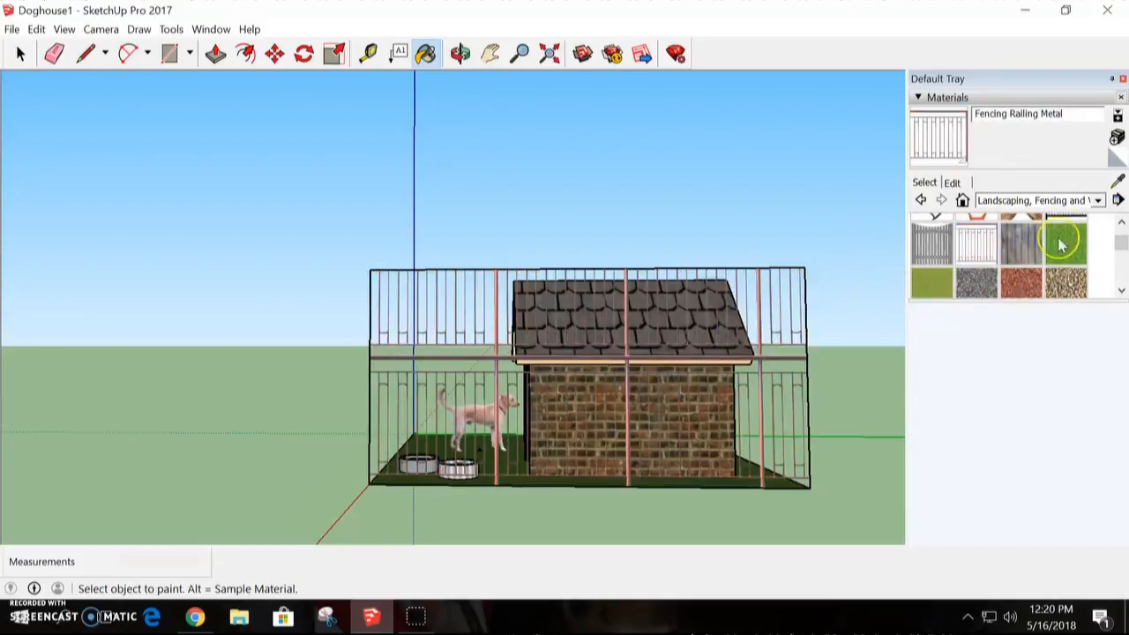
Paint both faces of the fence panel beside the bowls with the Fencing Wood Old material
{"action": "left_click", "coordinate": [1022, 242]}
{"action": "left_click", "coordinate": [597, 357]}
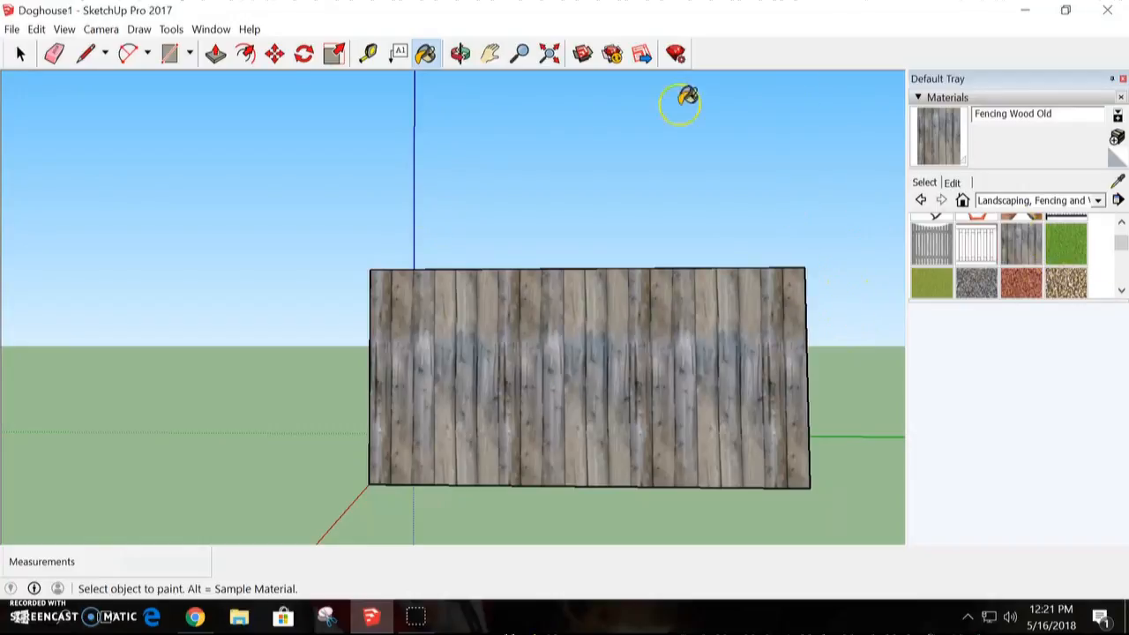
{"action": "left_click", "coordinate": [461, 54]}
{"action": "left_click_drag", "start_coordinate": [714, 320], "coordinate": [688, 389]}
{"action": "left_click", "coordinate": [1021, 242]}
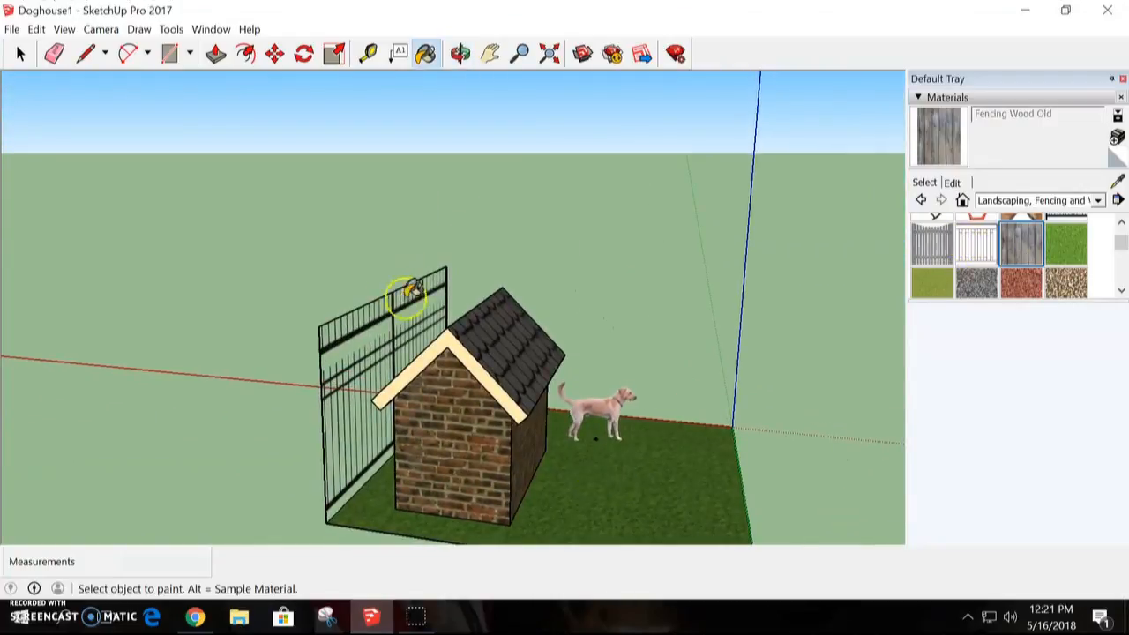
{"action": "left_click", "coordinate": [360, 347]}
{"action": "scroll", "coordinate": [749, 294], "scroll_direction": "down", "scroll_amount": 3}
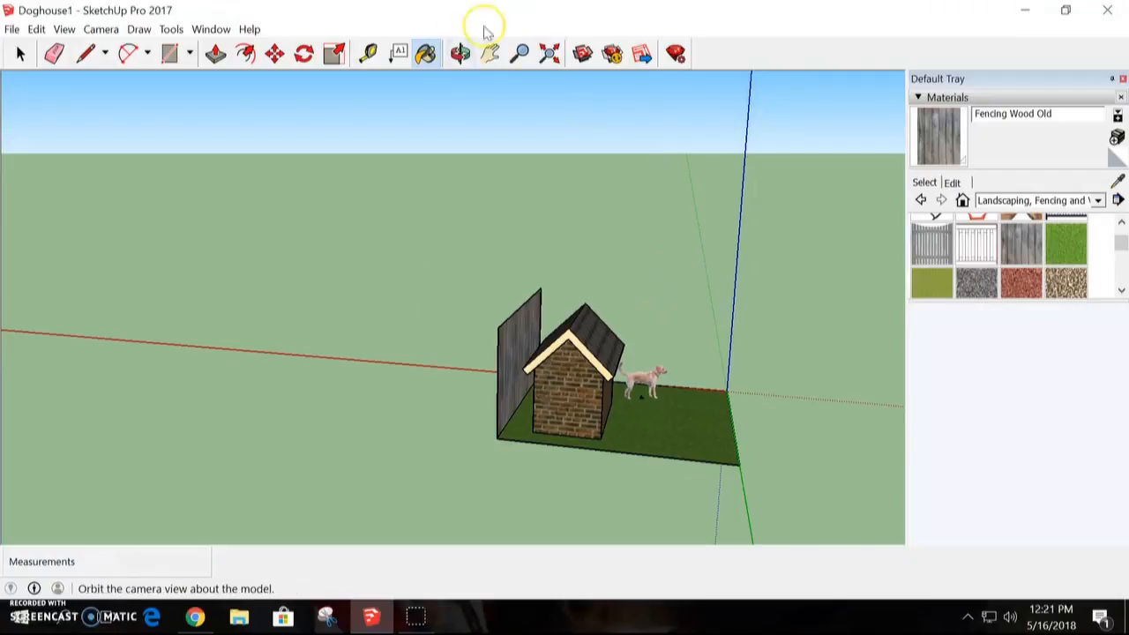
Draw a vertical rectangle 10' long and 5' high along the grass base's rear edge behind the doghouse
{"action": "left_click", "coordinate": [460, 54]}
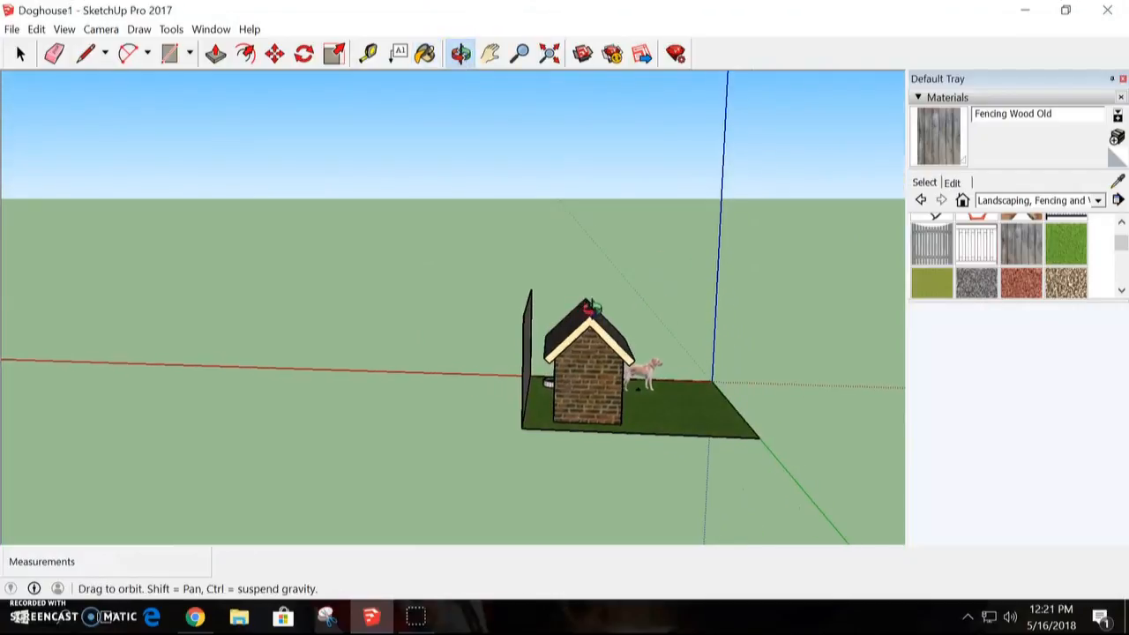
{"action": "left_click", "coordinate": [491, 53]}
{"action": "left_click_drag", "start_coordinate": [545, 303], "coordinate": [352, 275]}
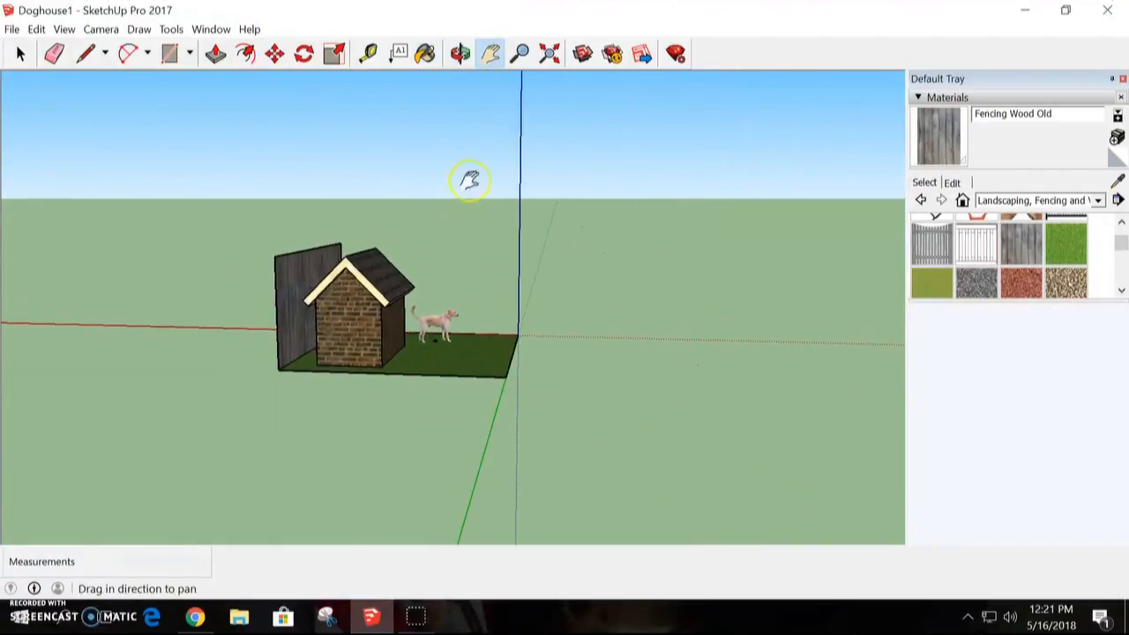
{"action": "left_click", "coordinate": [460, 53]}
{"action": "left_click_drag", "start_coordinate": [450, 161], "coordinate": [291, 353]}
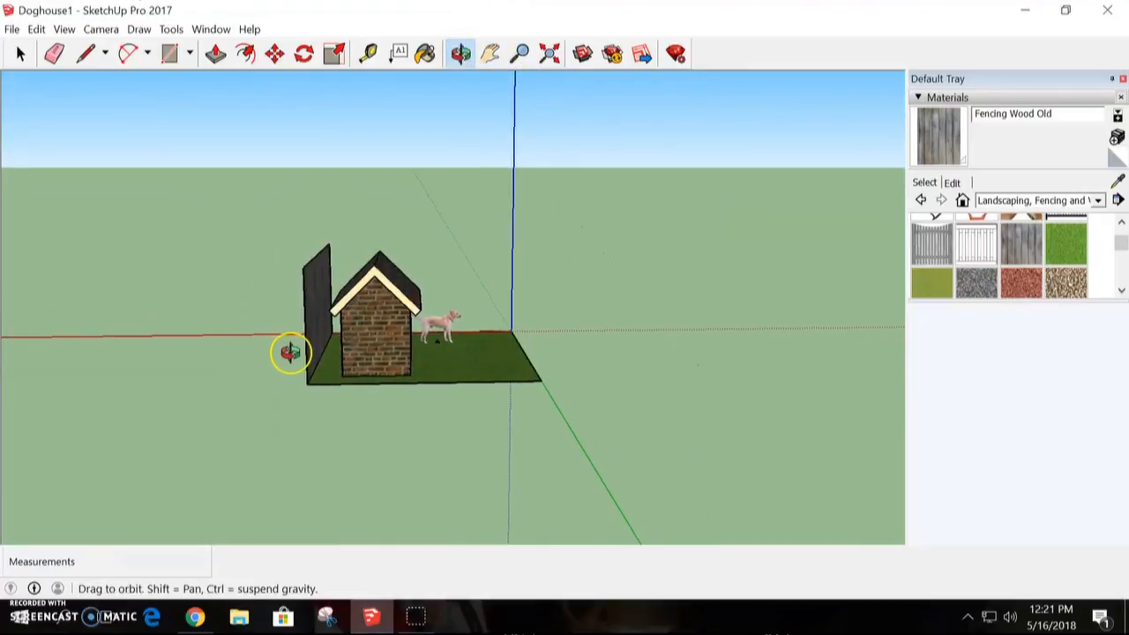
{"action": "scroll", "coordinate": [291, 353], "scroll_direction": "up", "scroll_amount": 3}
{"action": "left_click", "coordinate": [169, 53]}
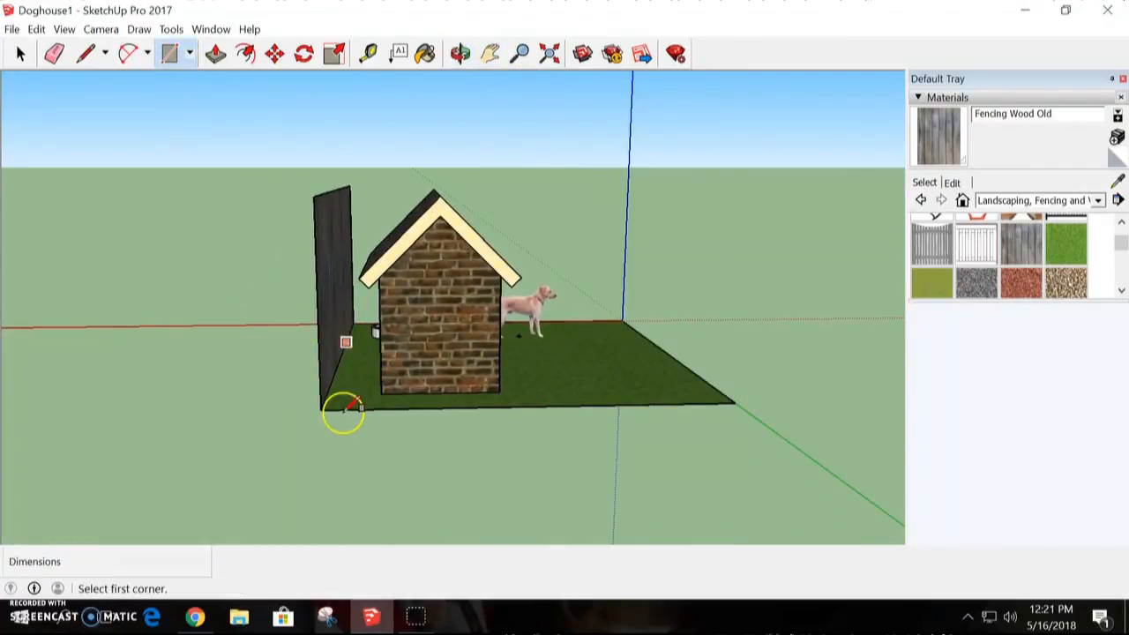
{"action": "left_click", "coordinate": [322, 409]}
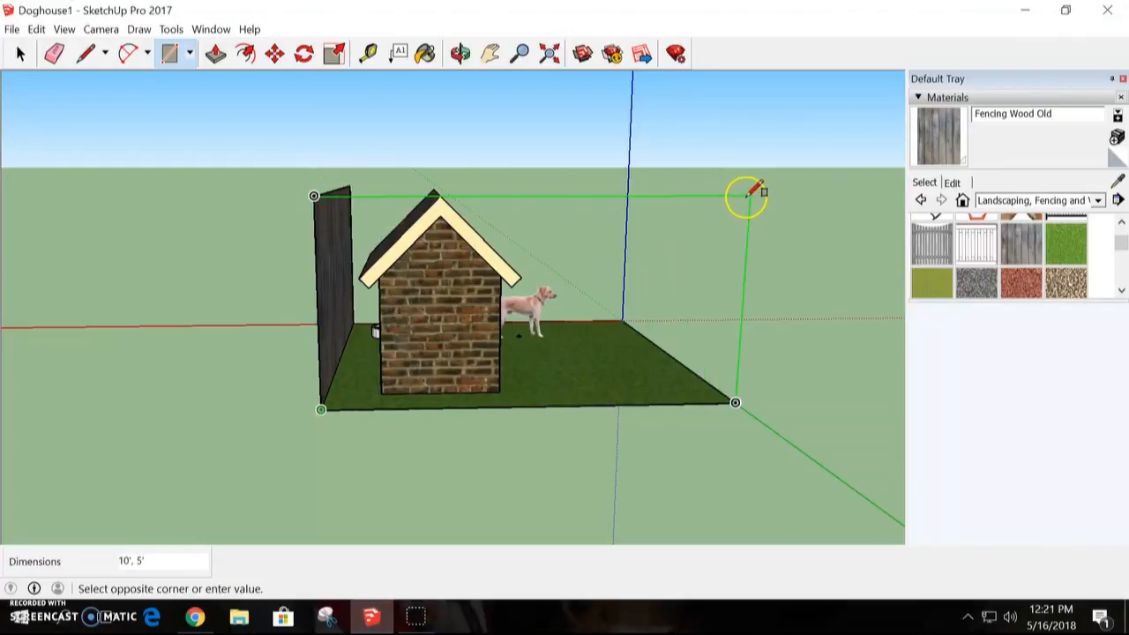
{"action": "left_click", "coordinate": [752, 194]}
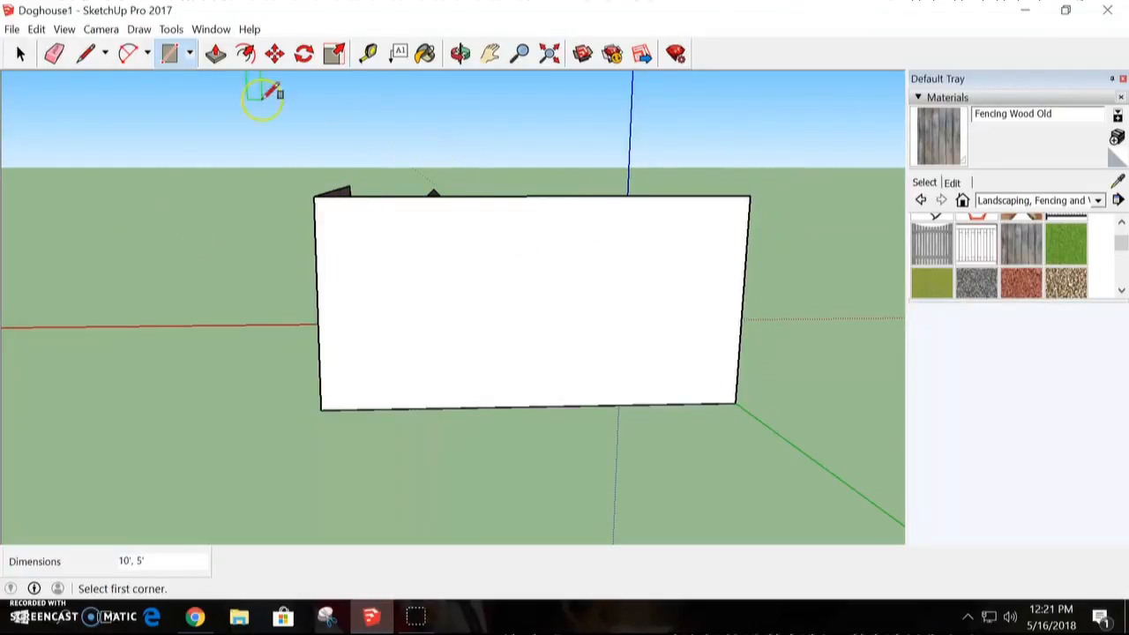
Draw a vertical rectangle 5' high and 10' long along the grass base's side edge opposite the first fence panel
{"action": "left_click", "coordinate": [460, 54]}
{"action": "left_click_drag", "start_coordinate": [789, 336], "coordinate": [324, 338]}
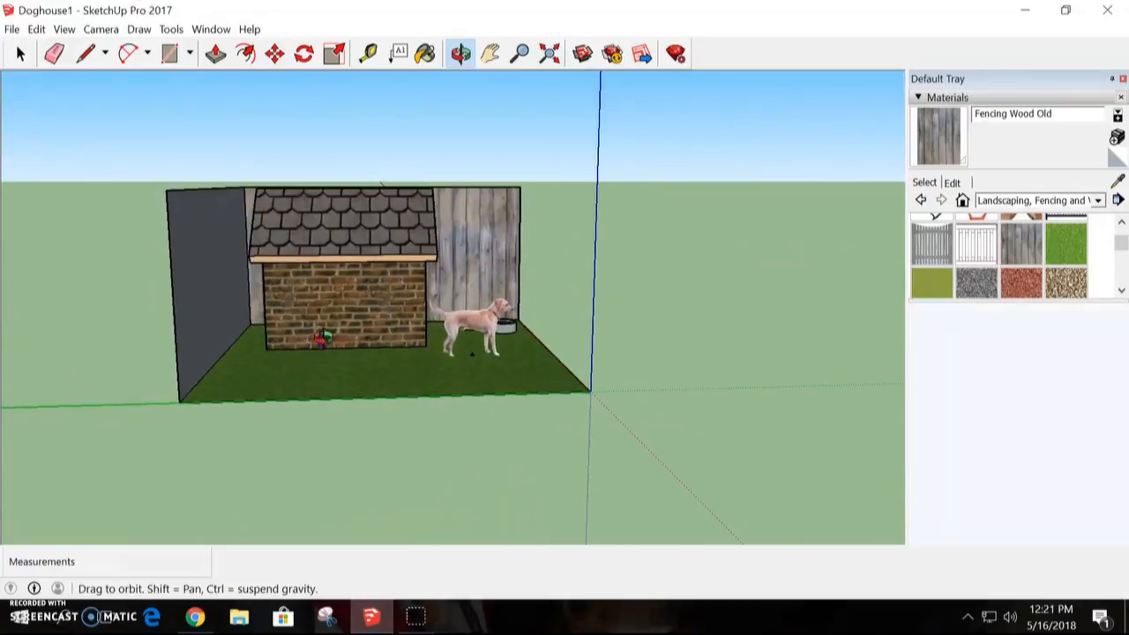
{"action": "left_click", "coordinate": [170, 54]}
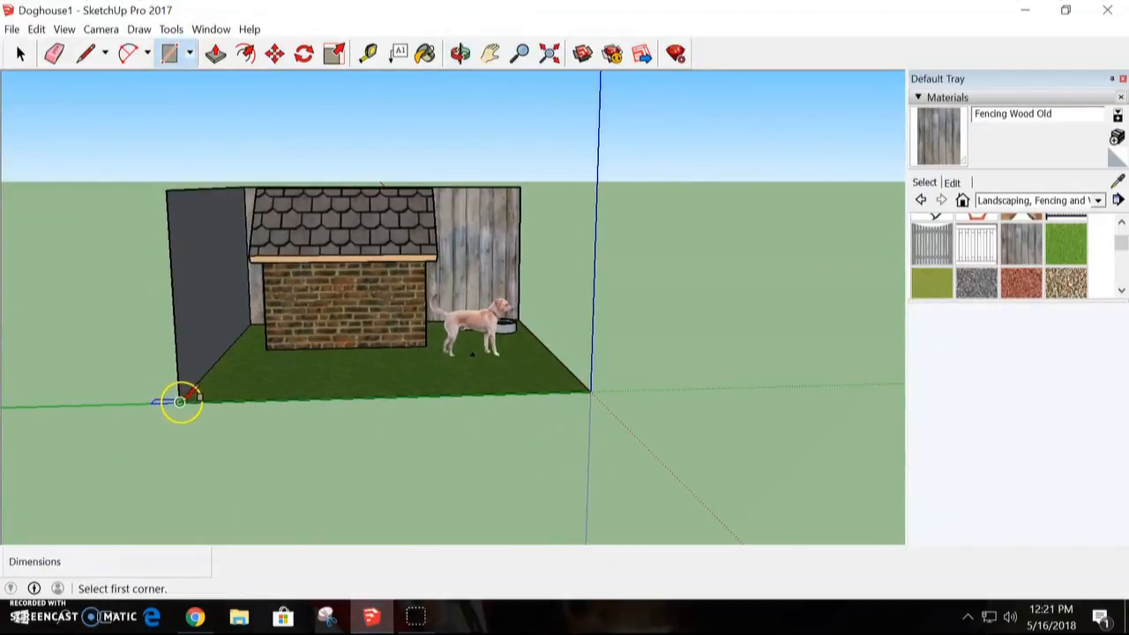
{"action": "left_click", "coordinate": [590, 390]}
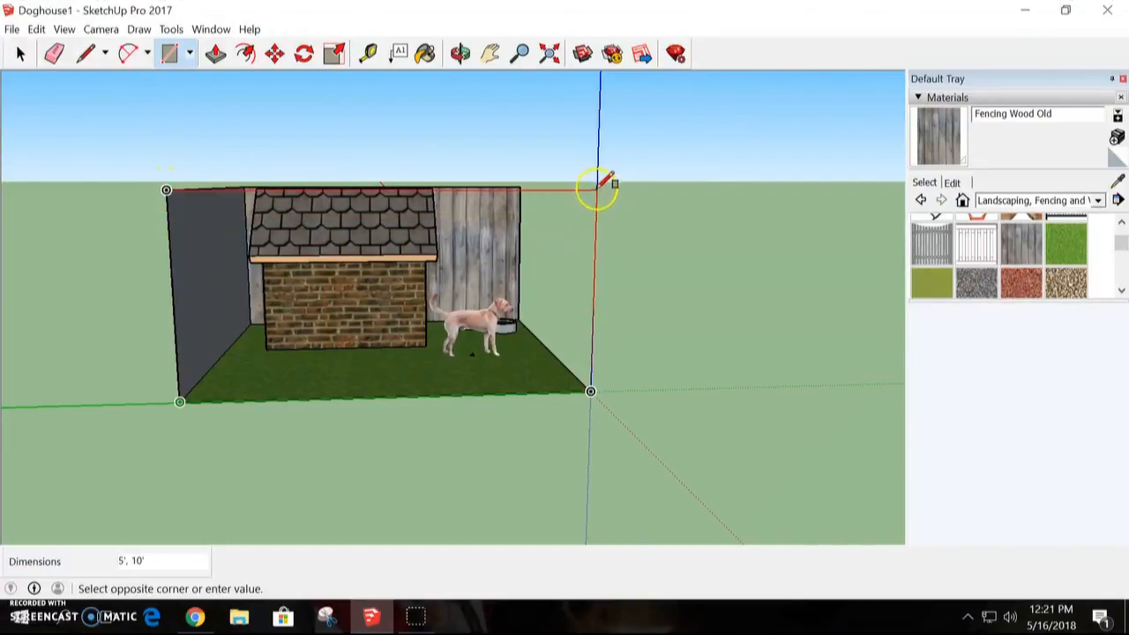
{"action": "left_click", "coordinate": [597, 188]}
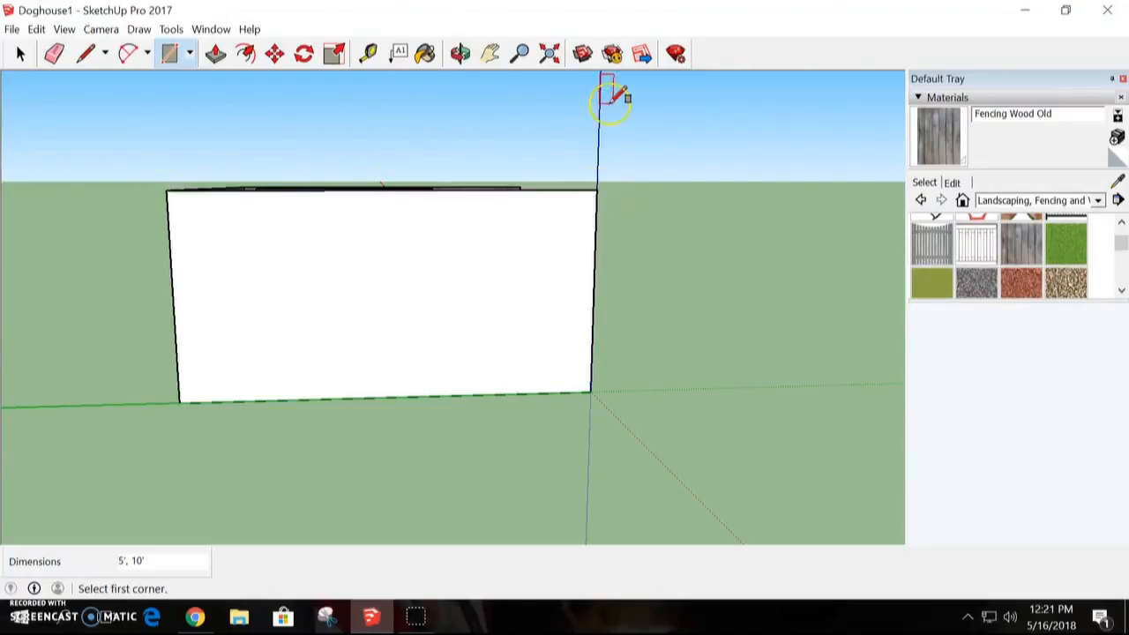
Paint the new side panel's outer face and the rear panel's inner face with Fencing Wood Old
{"action": "left_click", "coordinate": [1021, 243]}
{"action": "left_click", "coordinate": [534, 259]}
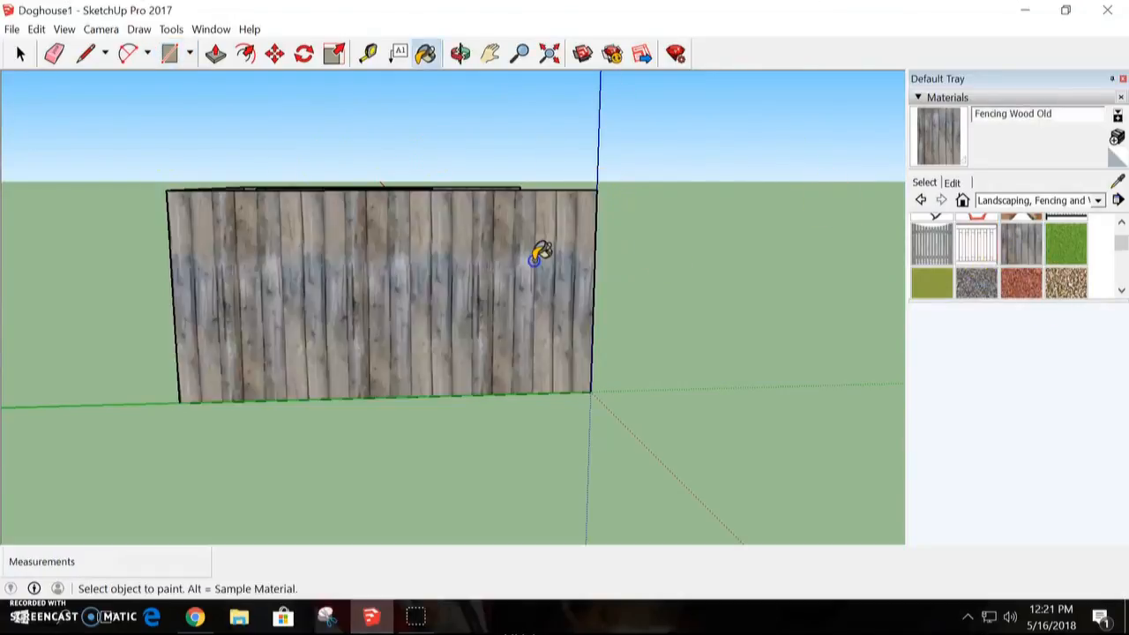
{"action": "left_click", "coordinate": [461, 54]}
{"action": "left_click_drag", "start_coordinate": [605, 227], "coordinate": [214, 209]}
{"action": "left_click", "coordinate": [1020, 256]}
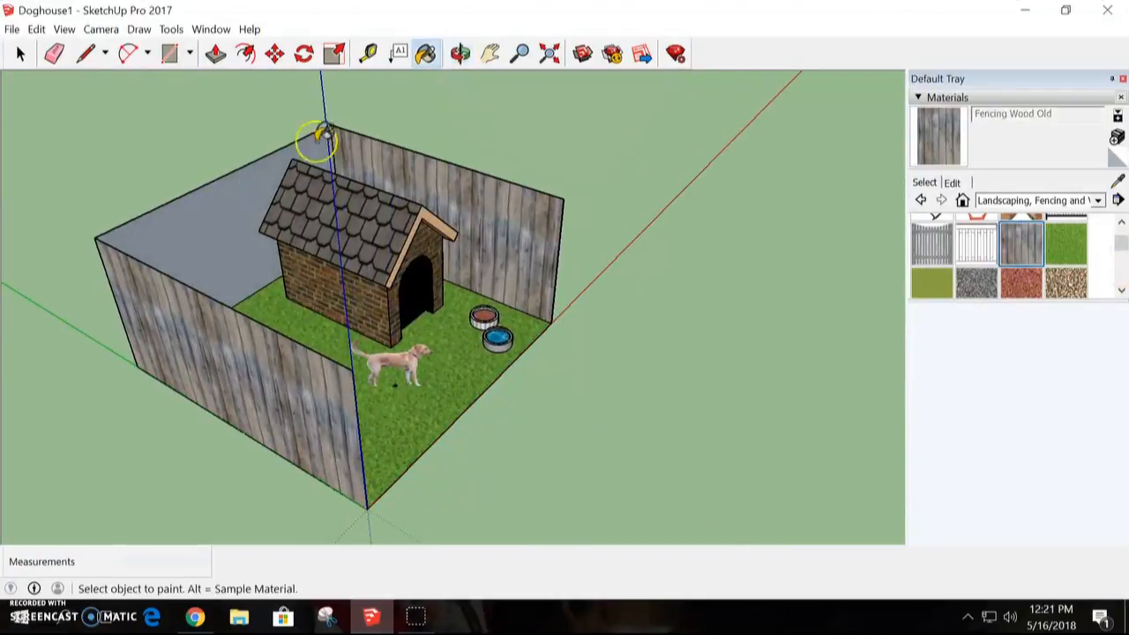
{"action": "left_click", "coordinate": [227, 232]}
Paint the unpainted inner face of the side panel and outer face of the rear panel with Fencing Wood Old
{"action": "left_click", "coordinate": [400, 53]}
{"action": "left_click", "coordinate": [461, 54]}
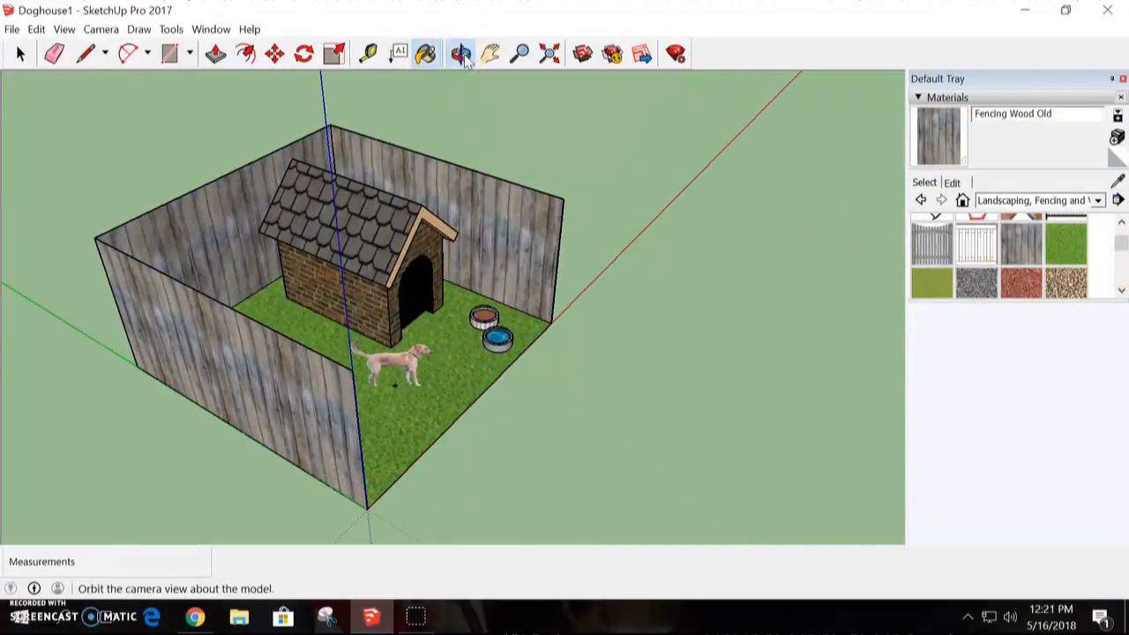
{"action": "left_click_drag", "start_coordinate": [713, 305], "coordinate": [302, 353]}
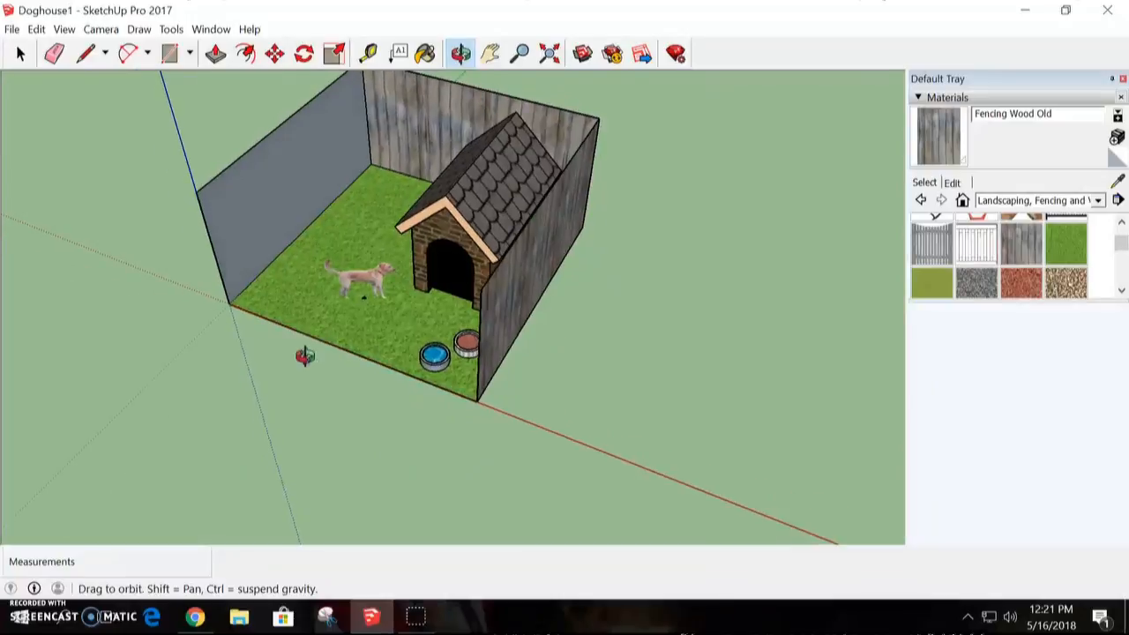
{"action": "left_click", "coordinate": [1021, 243]}
{"action": "left_click", "coordinate": [281, 188]}
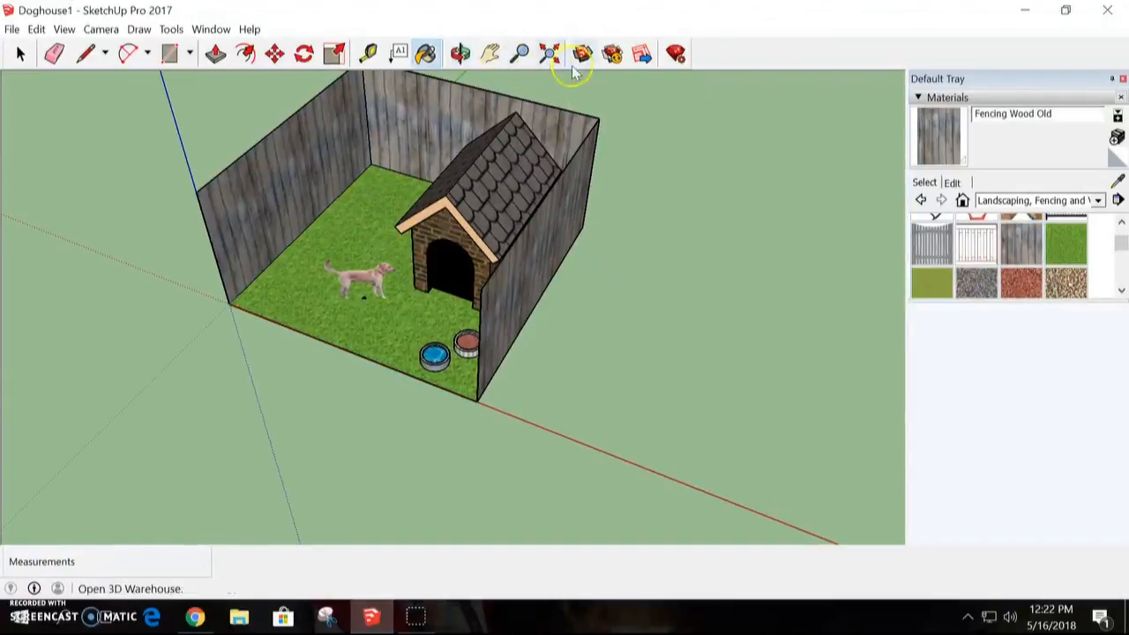
{"action": "left_click", "coordinate": [463, 53]}
{"action": "left_click_drag", "start_coordinate": [703, 185], "coordinate": [148, 157]}
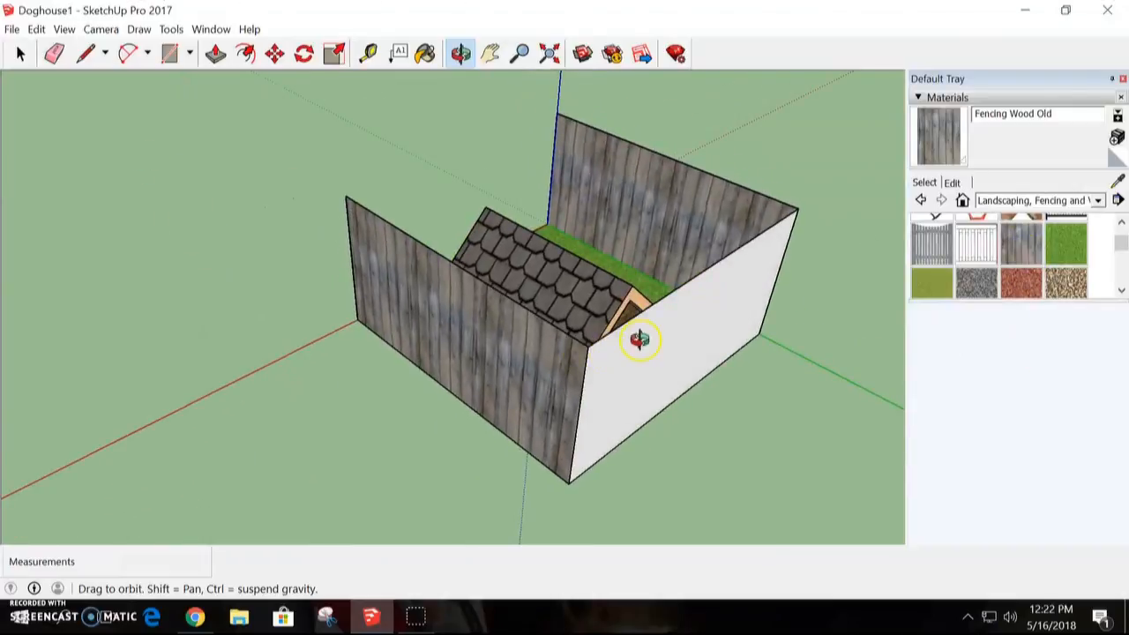
{"action": "left_click", "coordinate": [426, 54]}
{"action": "left_click", "coordinate": [1024, 232]}
{"action": "left_click", "coordinate": [684, 328]}
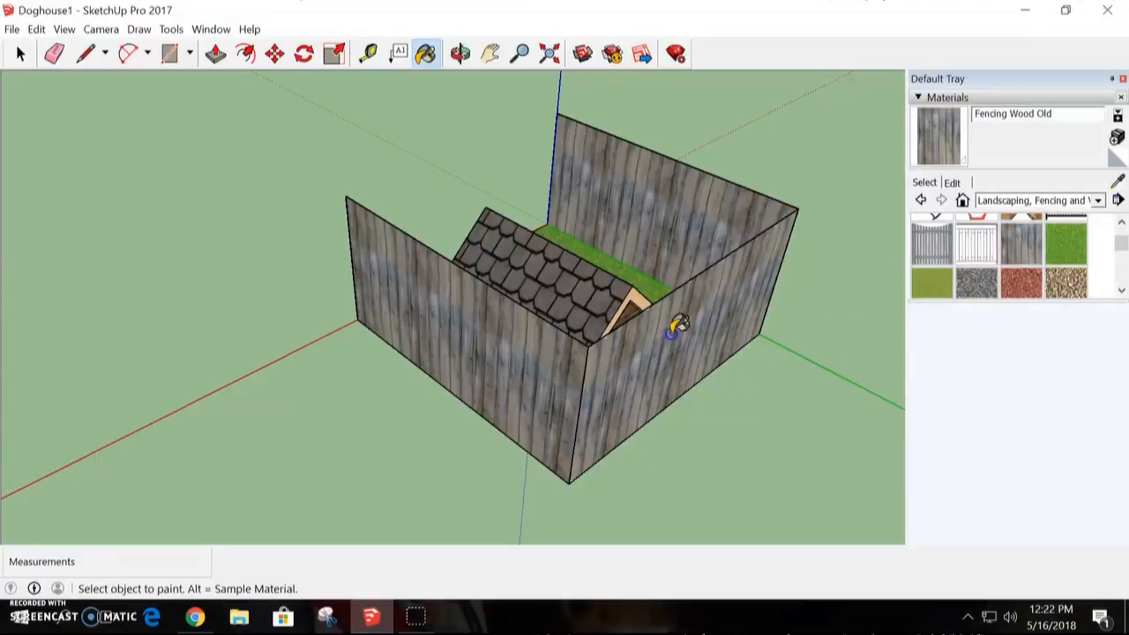
Examine the fenced yard with the doghouse, dog and bowls from its open front side
{"action": "left_click", "coordinate": [460, 54]}
{"action": "left_click_drag", "start_coordinate": [344, 165], "coordinate": [655, 194]}
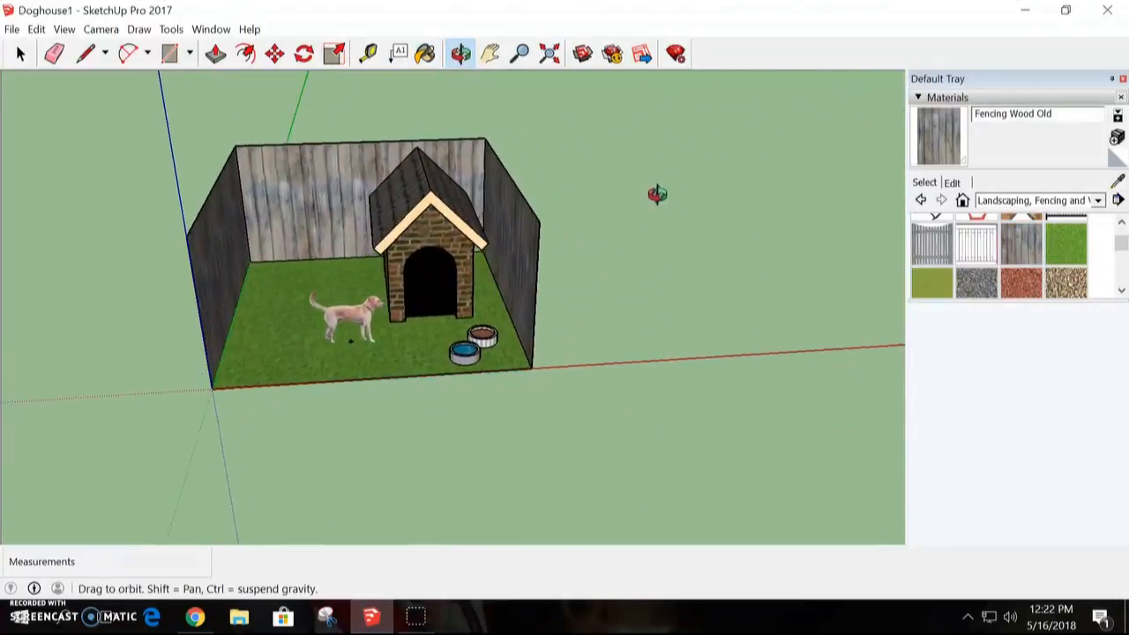
{"action": "left_click", "coordinate": [490, 54]}
{"action": "left_click_drag", "start_coordinate": [270, 273], "coordinate": [380, 301]}
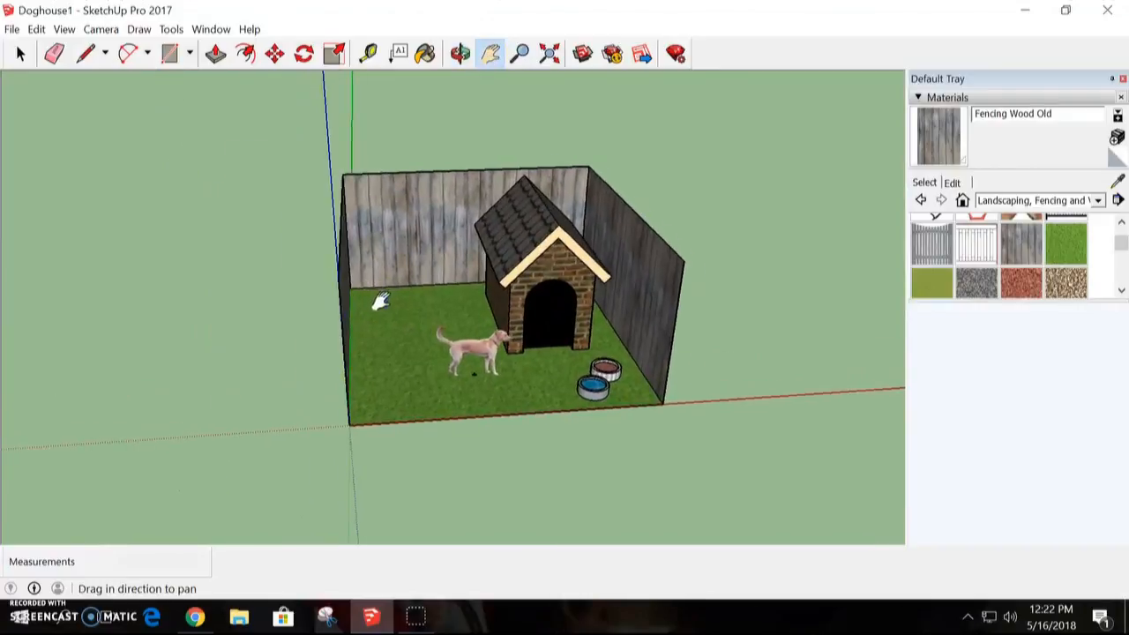
{"action": "left_click", "coordinate": [460, 54]}
{"action": "left_click_drag", "start_coordinate": [260, 224], "coordinate": [196, 235]}
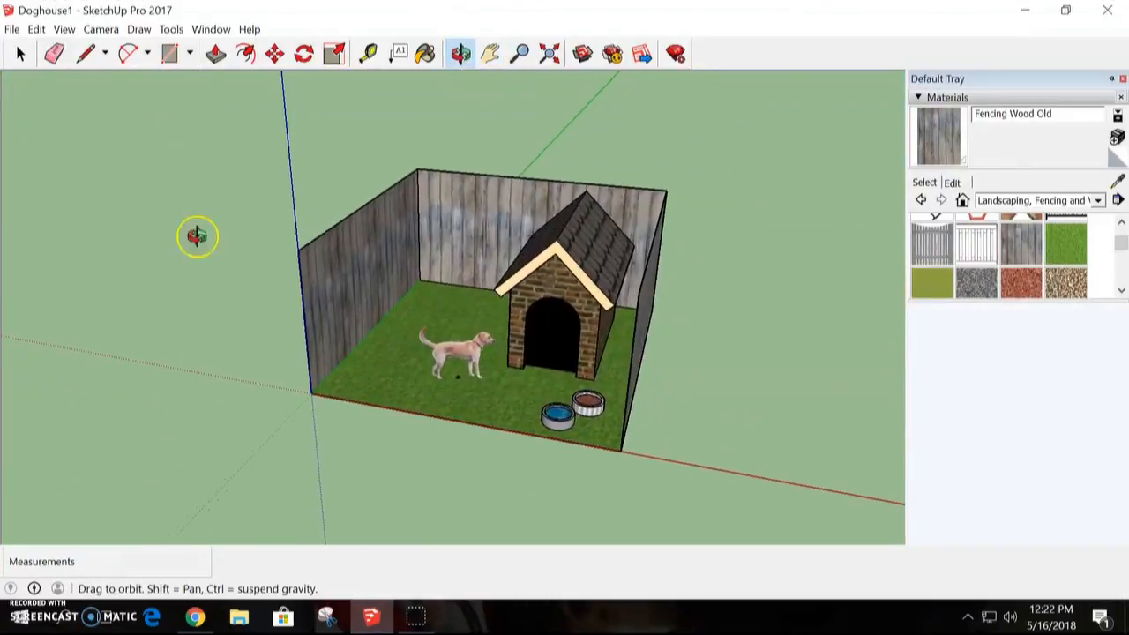